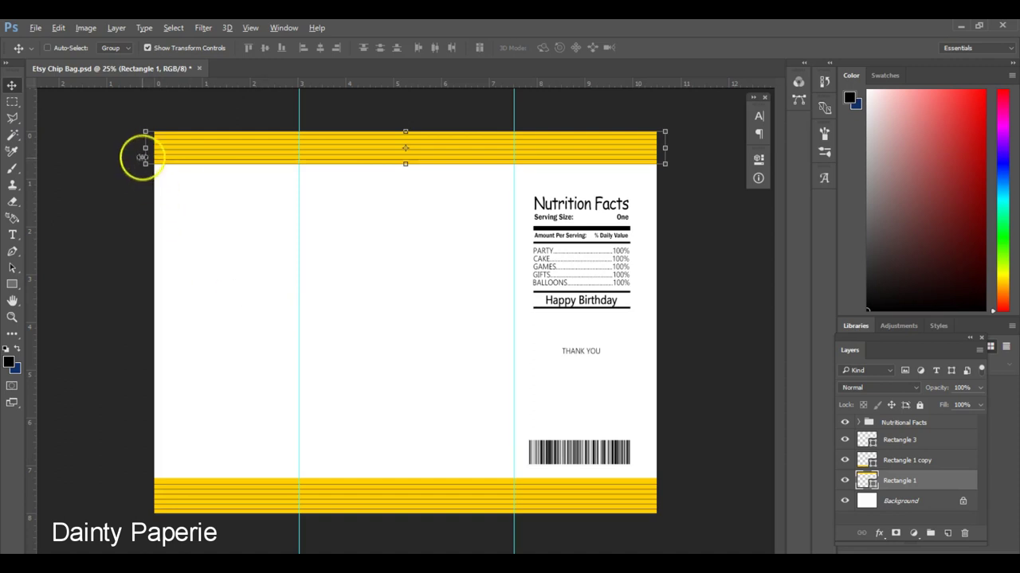
Narrow the upper yellow striped band (Rectangle 1) from both ends so it matches the canvas width.
drag(142, 152, 155, 152)
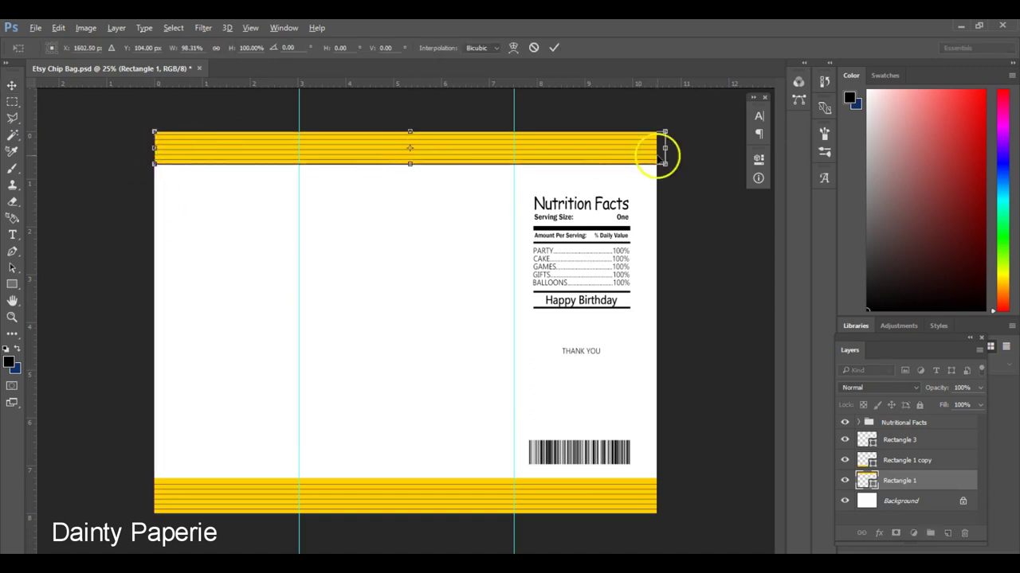
drag(665, 150, 655, 148)
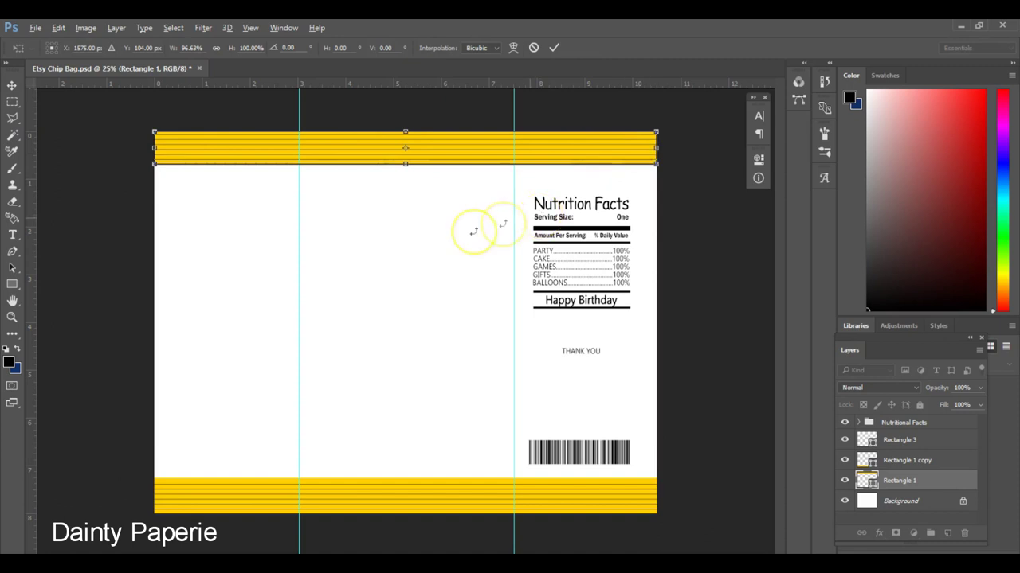
key(Return)
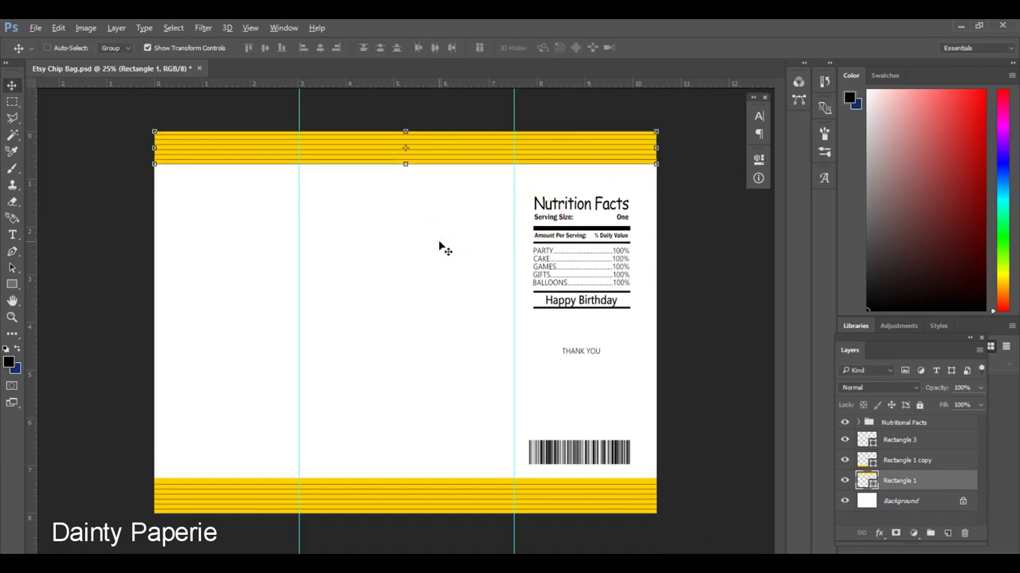
click(213, 227)
click(199, 229)
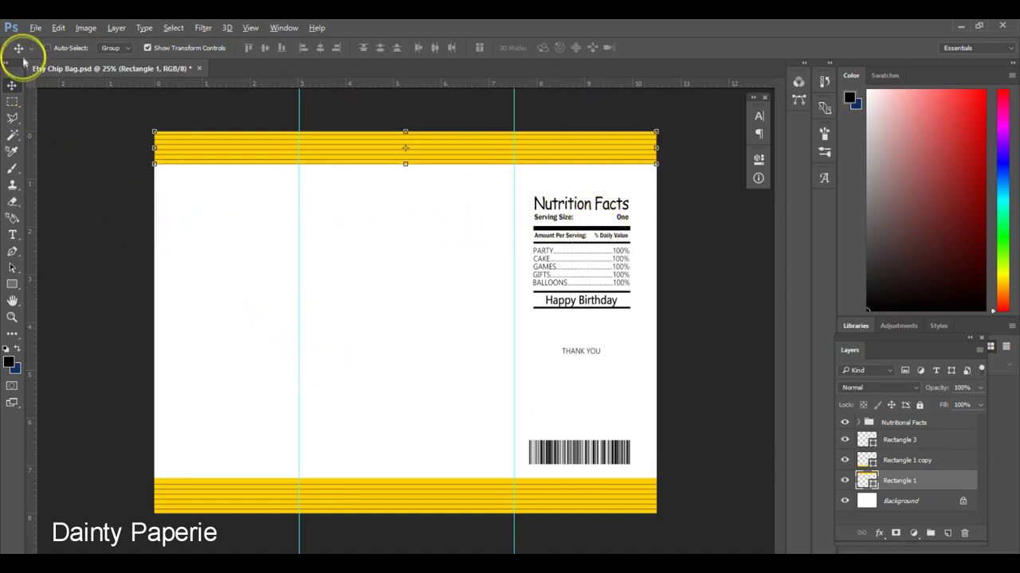
Place the digital paper AMB-1286MYGUYPAPERS16-09 from Desktop > Digital Papers > AMB-1286MYGUYPAPERS as an embedded image above Rectangle 1.
click(36, 29)
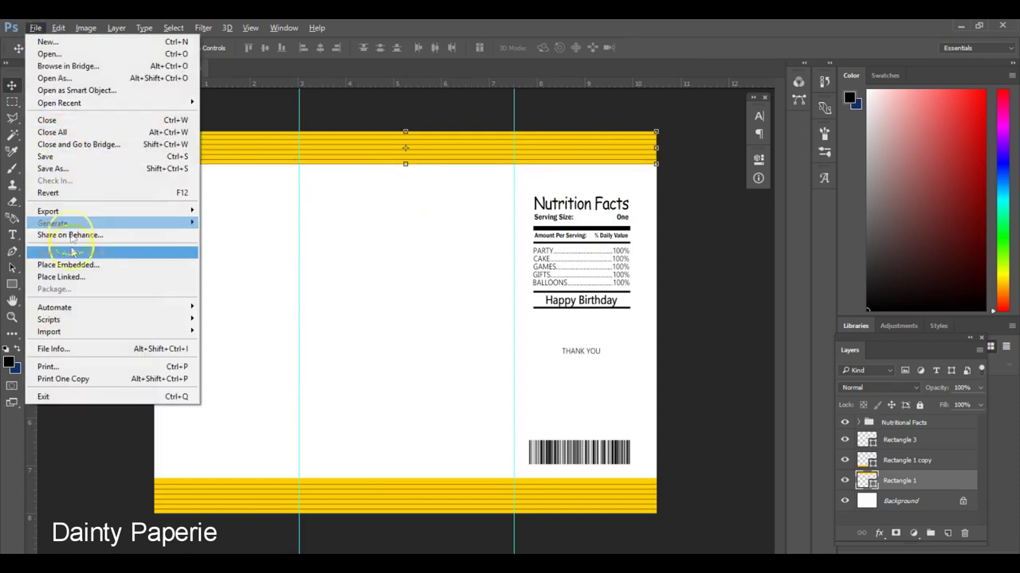
click(72, 267)
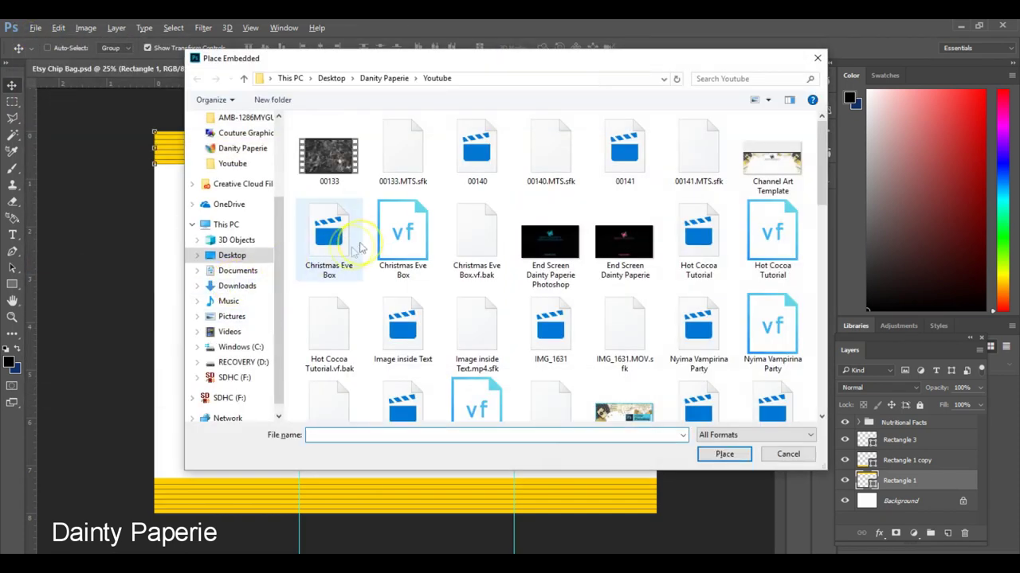
click(331, 78)
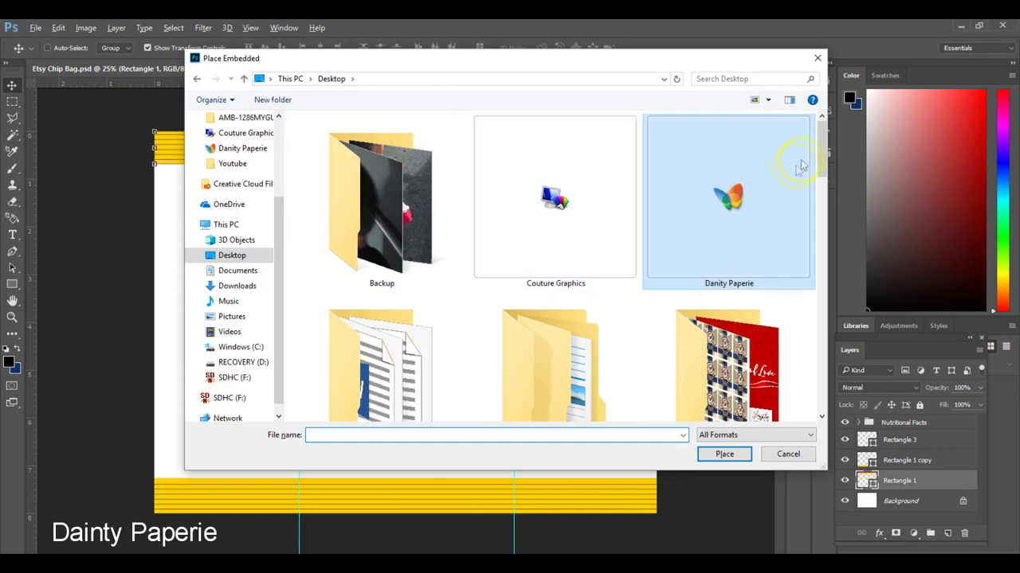
mouse_move(821, 151)
mouse_down()
mouse_move(826, 252)
mouse_move(823, 170)
mouse_up()
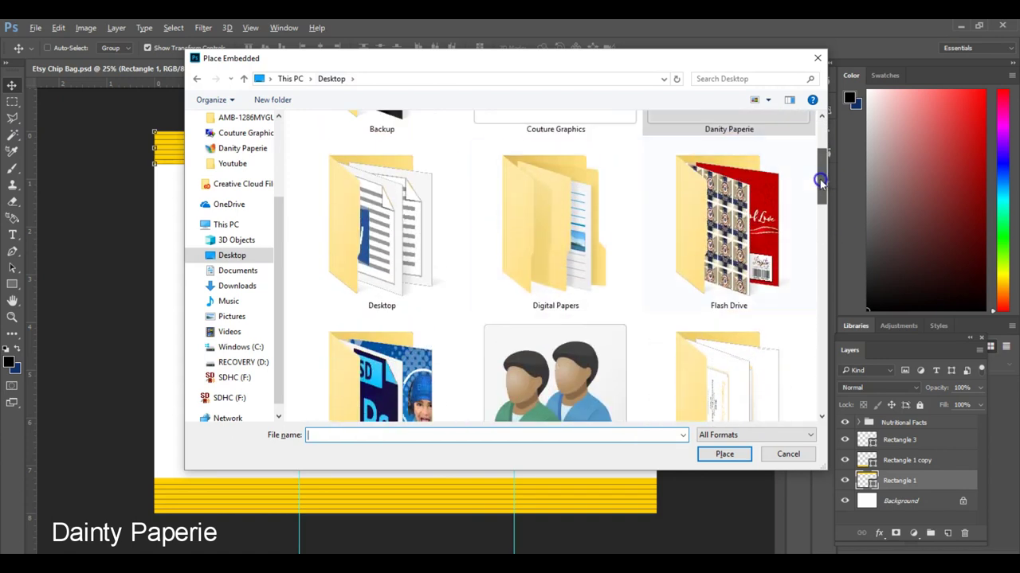
double_click(553, 286)
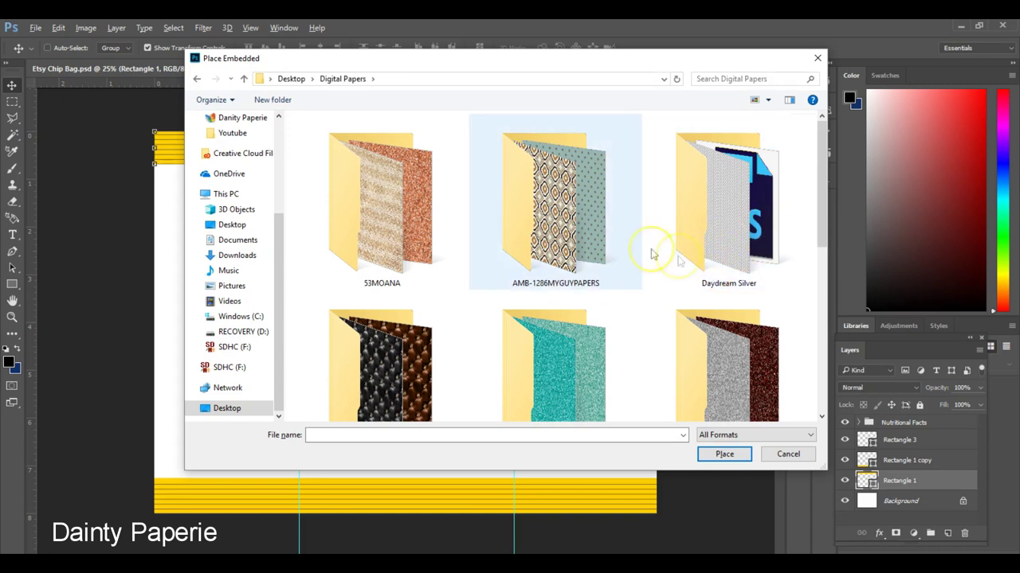
click(510, 219)
double_click(511, 217)
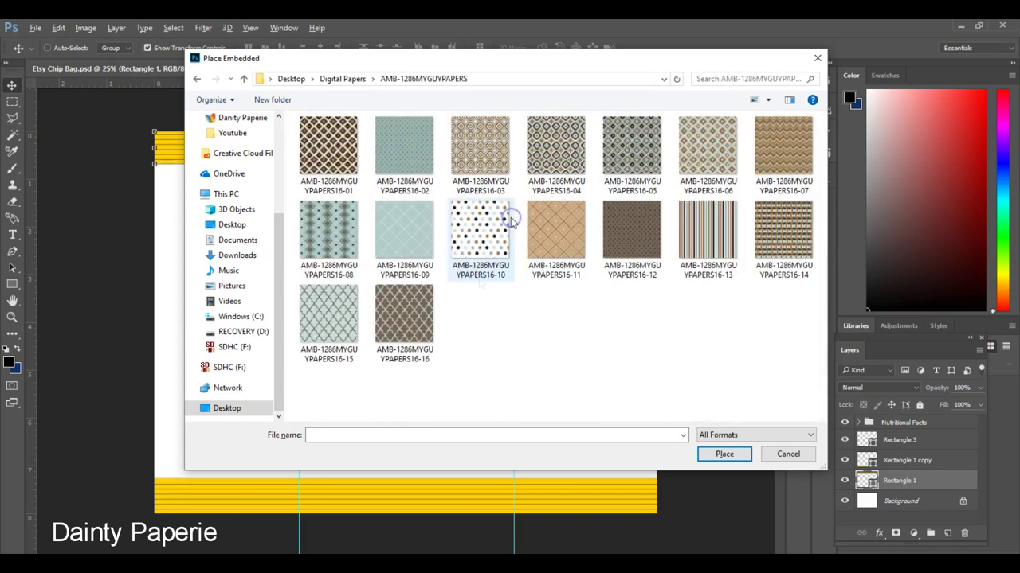
double_click(414, 248)
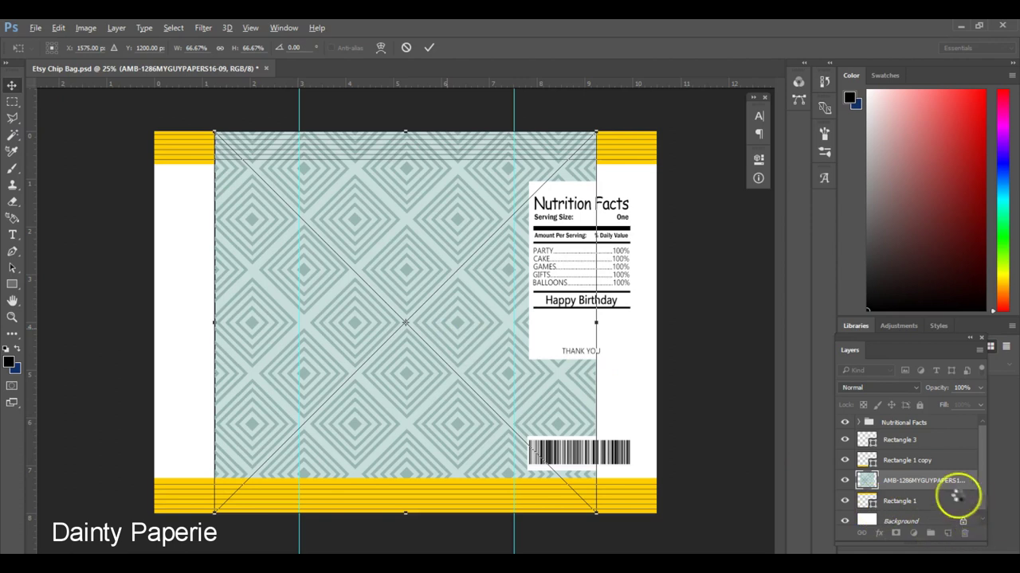
key(Return)
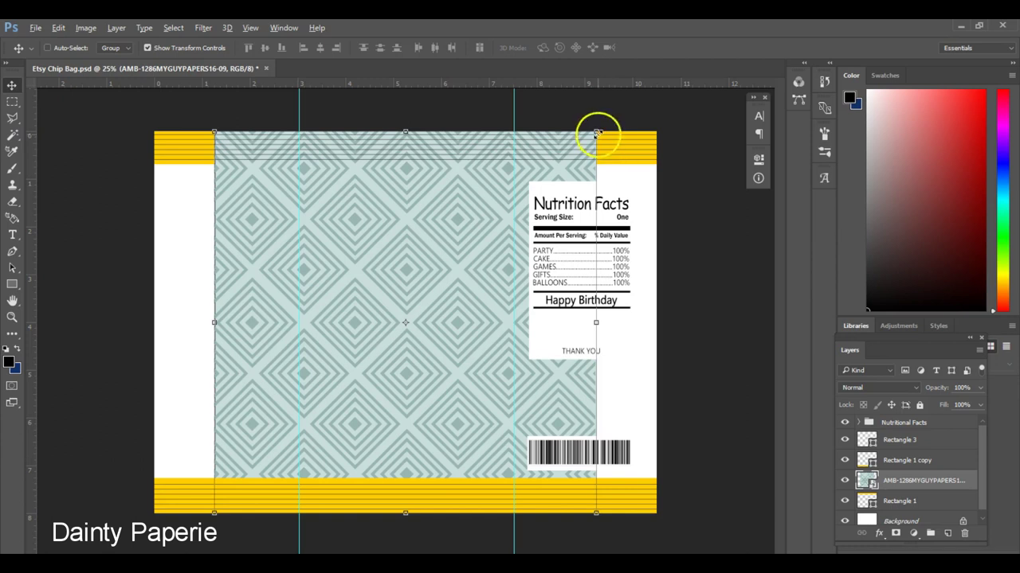
Scale the placed paper to about 55% so it fits between the yellow bands, and move it over the canvas's left edge.
drag(596, 131, 565, 166)
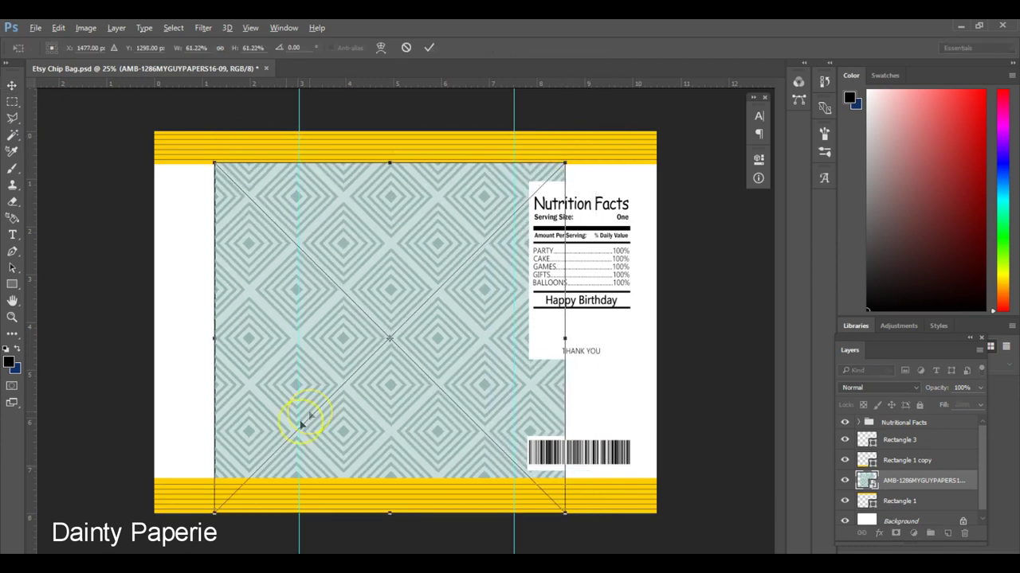
drag(216, 516, 251, 485)
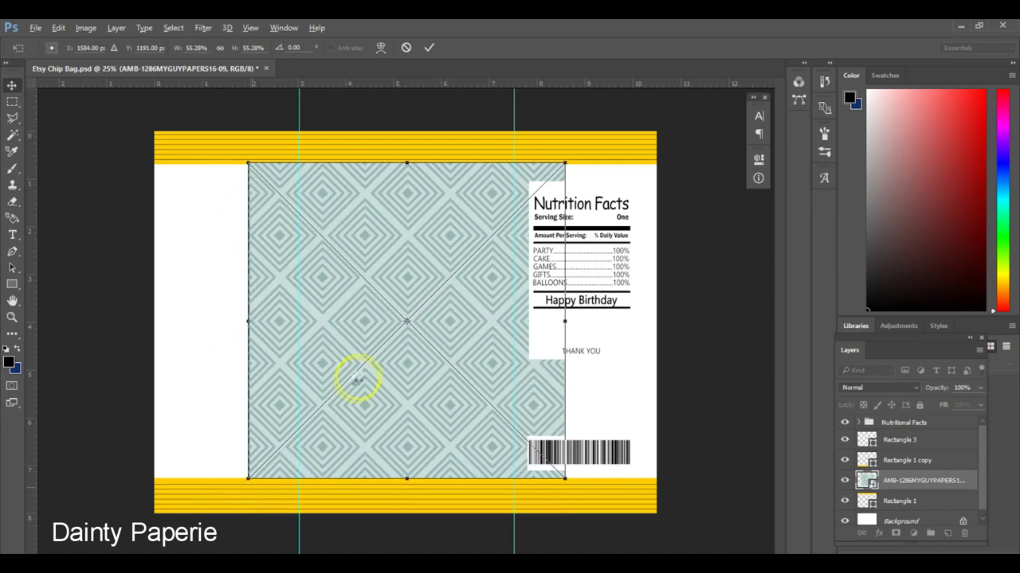
key(Return)
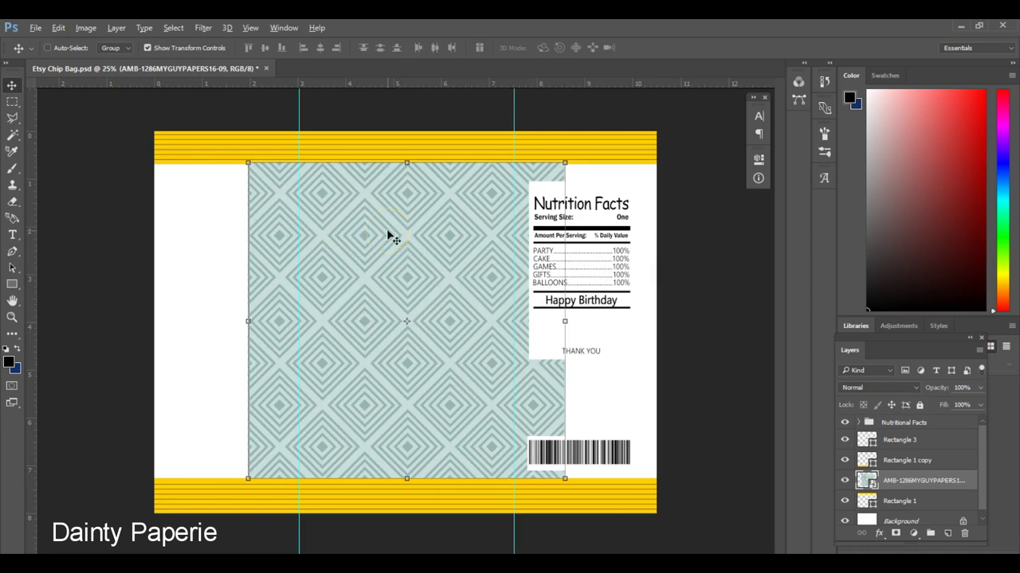
drag(388, 233, 290, 240)
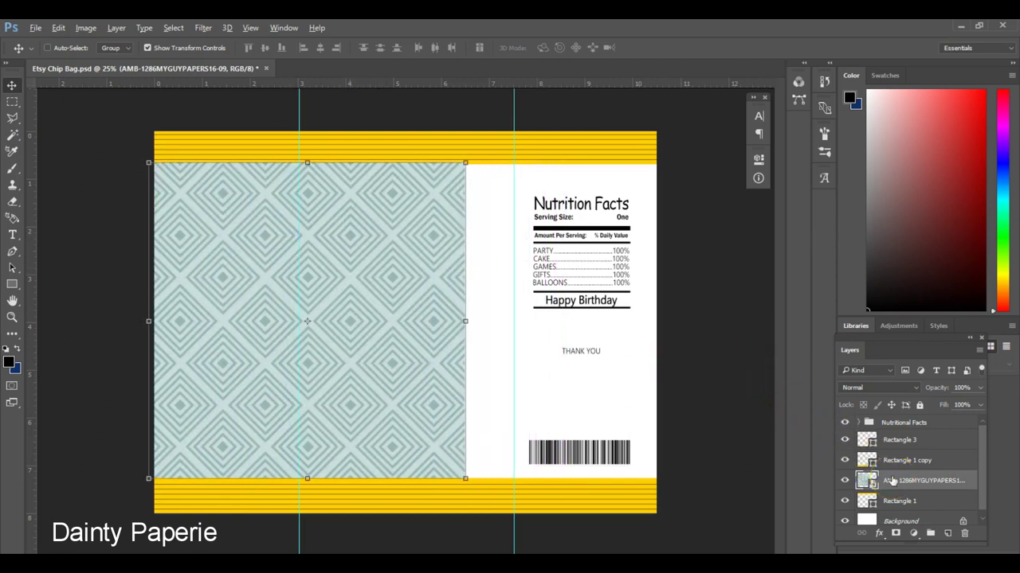
Duplicate the patterned paper layer and move the copy across to cover the remaining white area up to the canvas's right edge.
drag(891, 480, 912, 471)
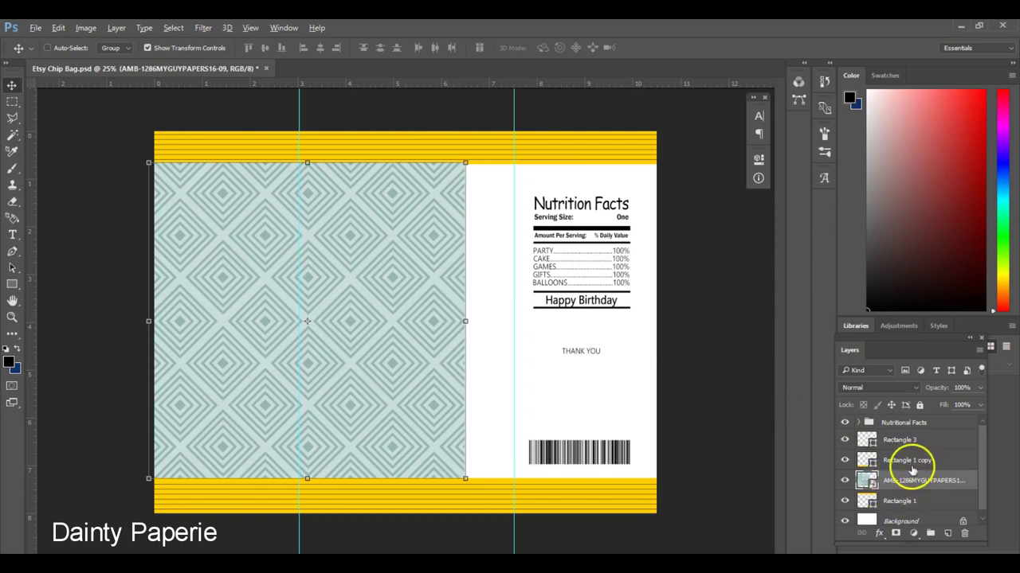
right_click(905, 476)
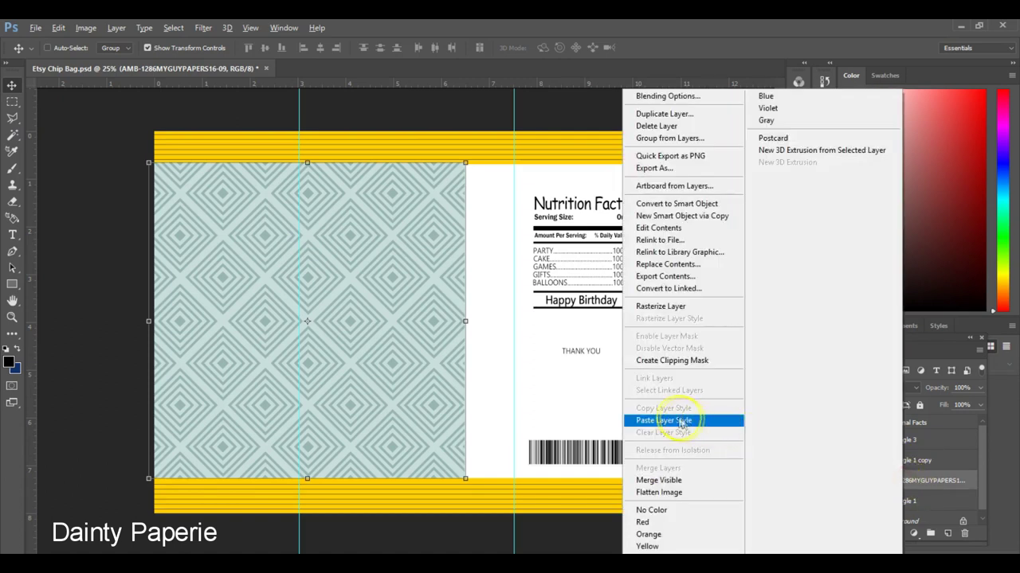
click(675, 114)
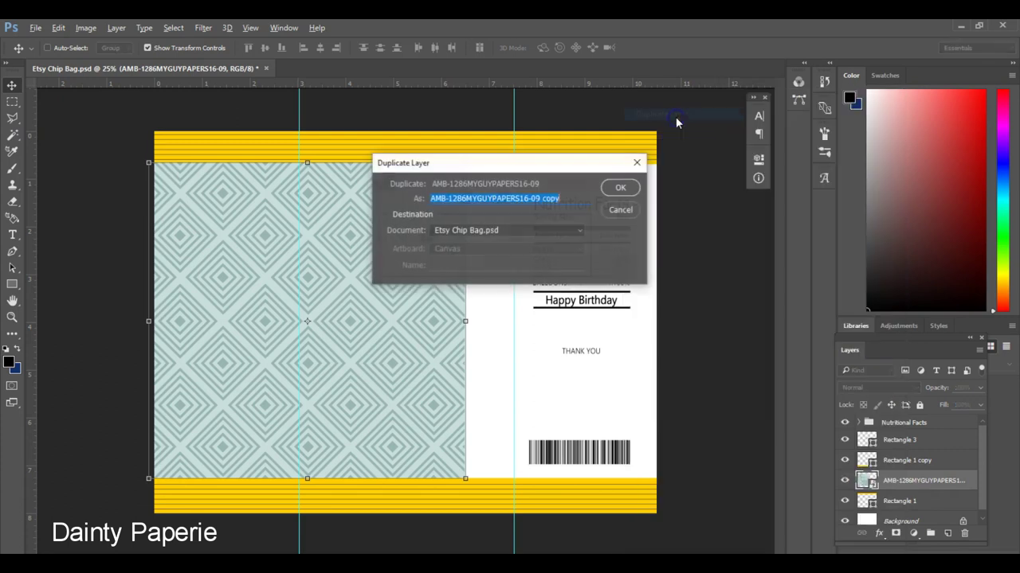
click(617, 185)
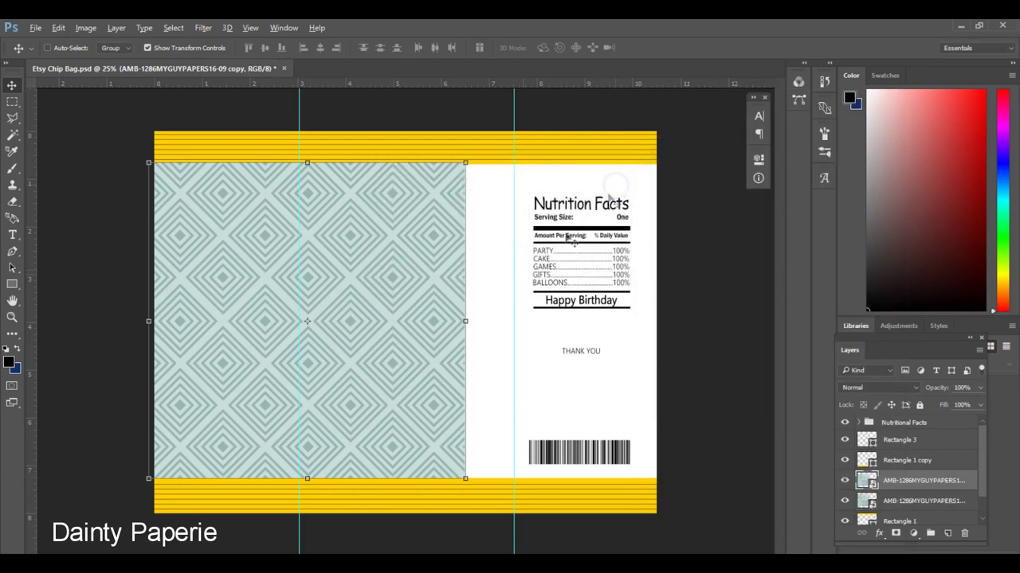
click(428, 298)
drag(428, 301, 628, 303)
drag(398, 332, 453, 332)
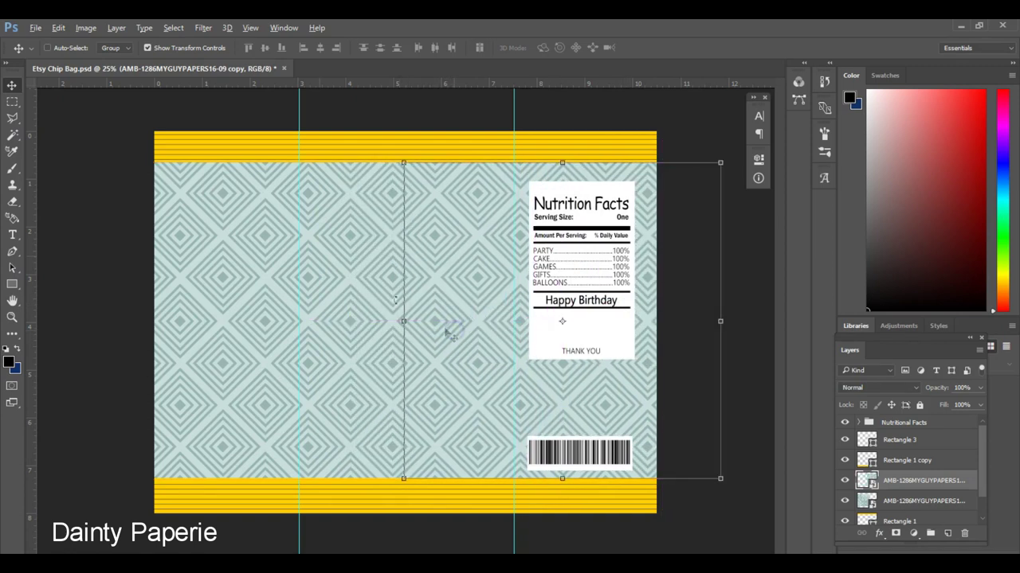
Hide the transform controls and nudge the paper copy horizontally until its diamond pattern lines up with the original.
click(146, 48)
click(206, 150)
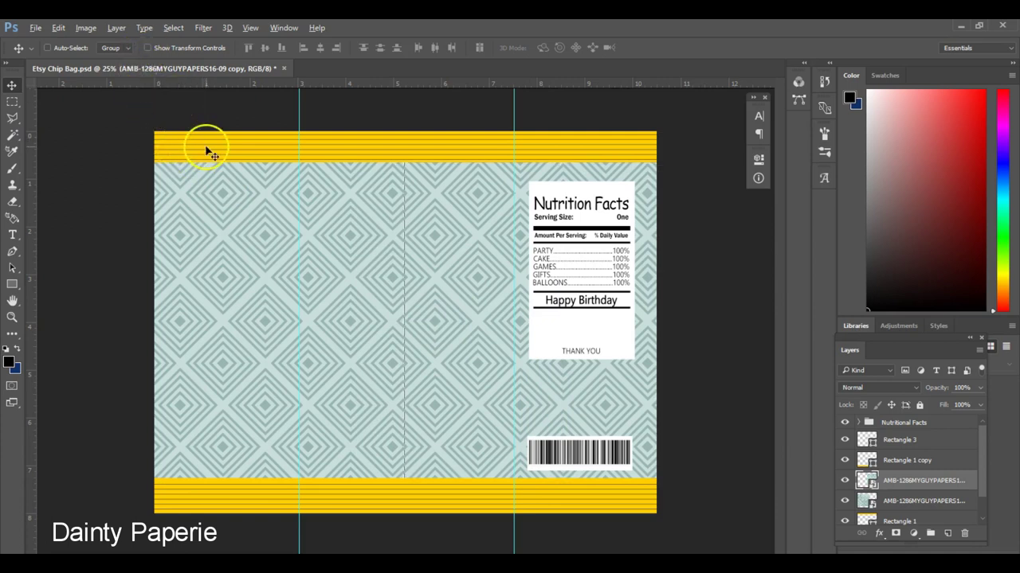
key(Right)
key(Right)
key(Left)
key(Left)
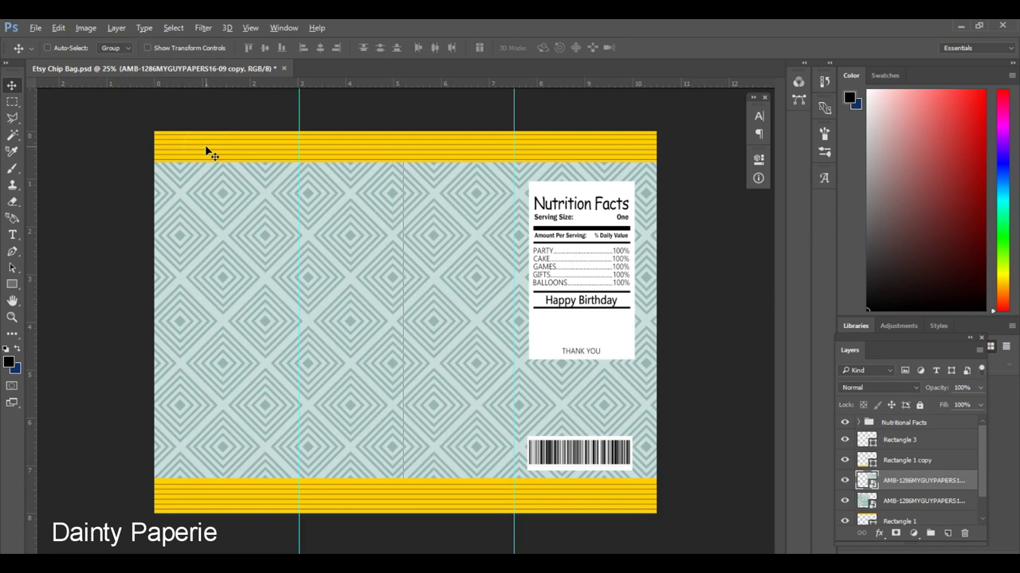
key(Left)
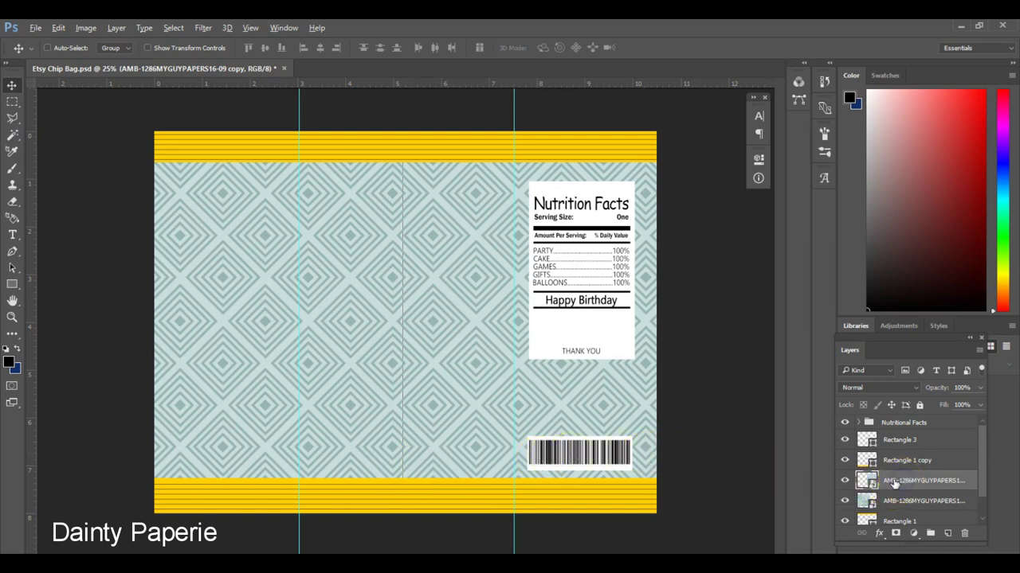
Toggle the paper copy's visibility to compare the overlap, and rasterize the copy's layer.
click(845, 481)
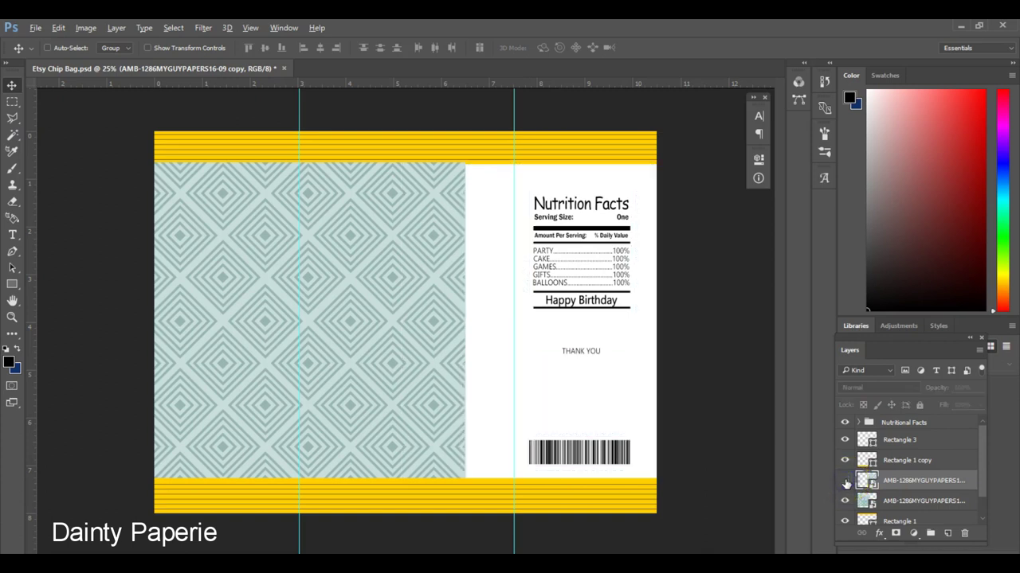
click(845, 482)
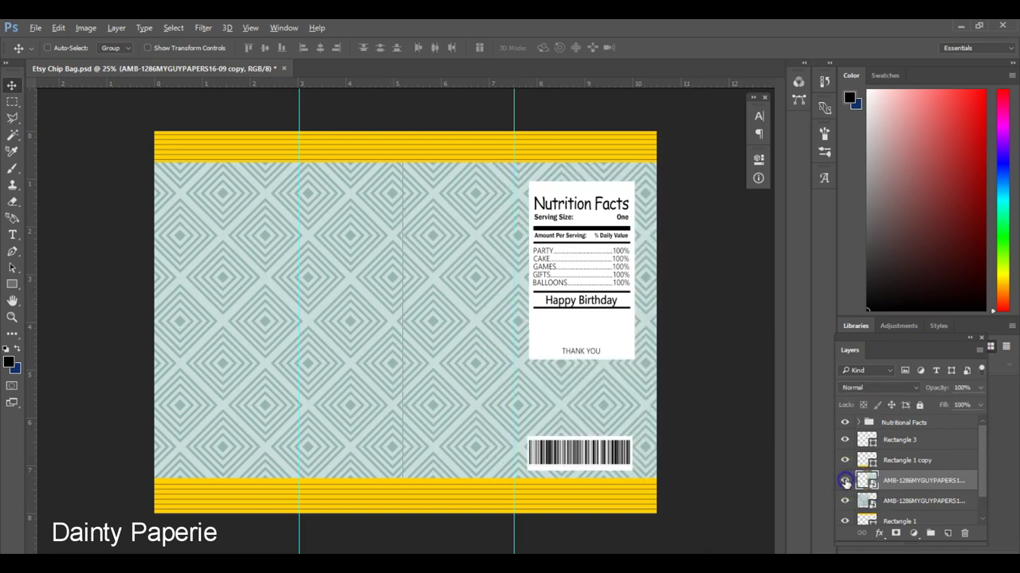
click(845, 482)
click(845, 482)
right_click(897, 483)
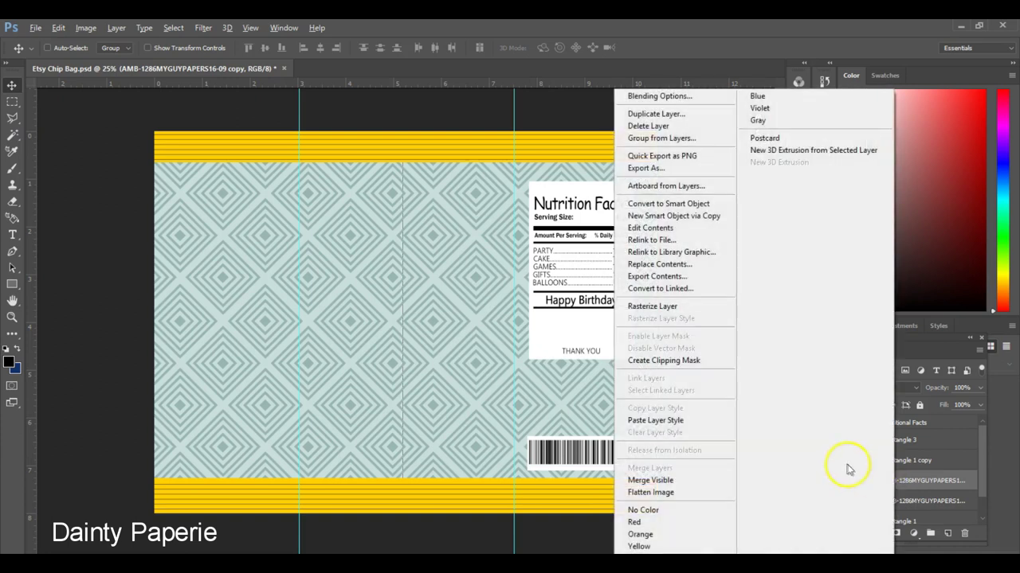
click(669, 307)
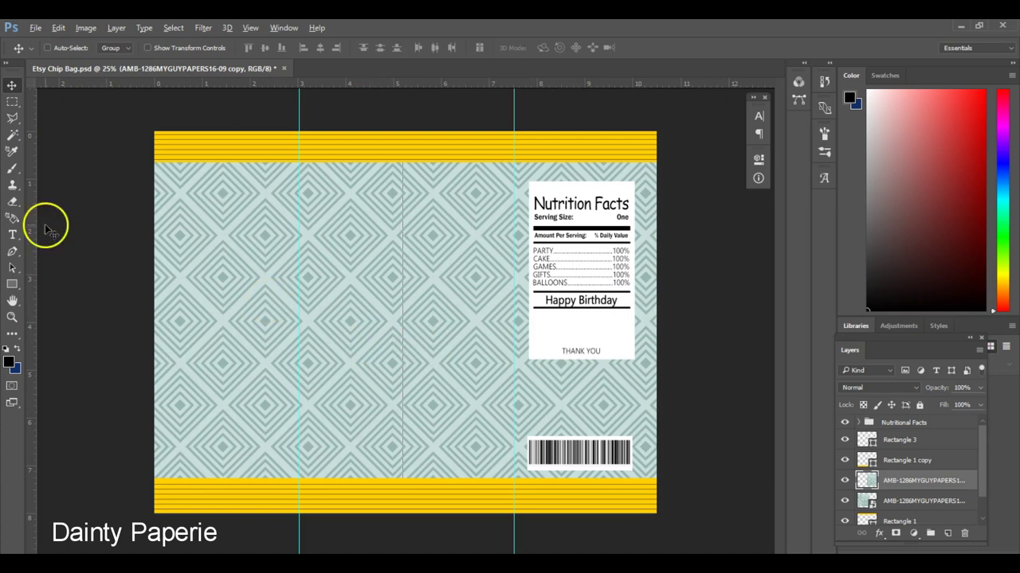
Erase the dark vertical seam line along the inner edge of the paper copy with the Eraser tool.
click(12, 102)
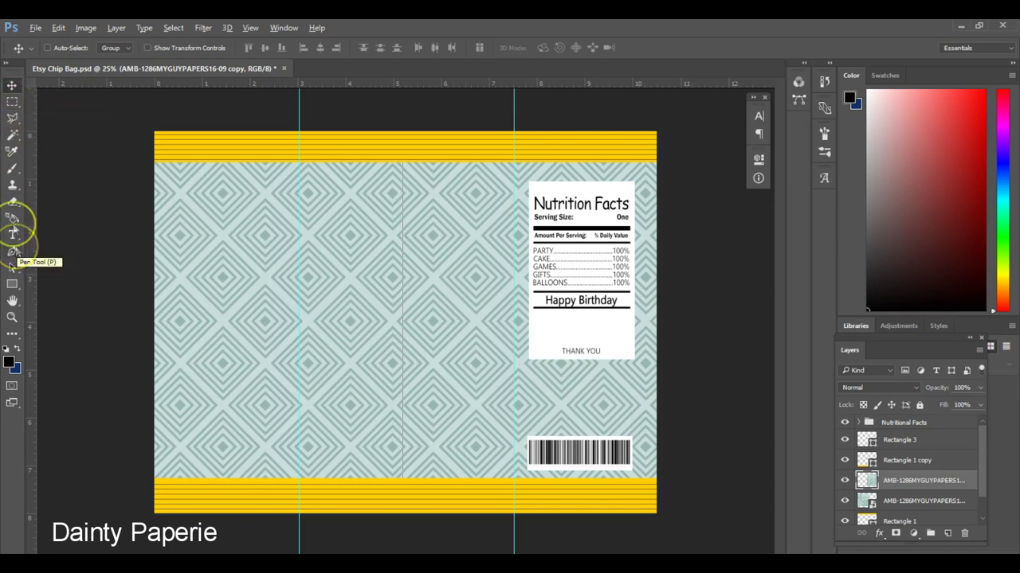
click(11, 203)
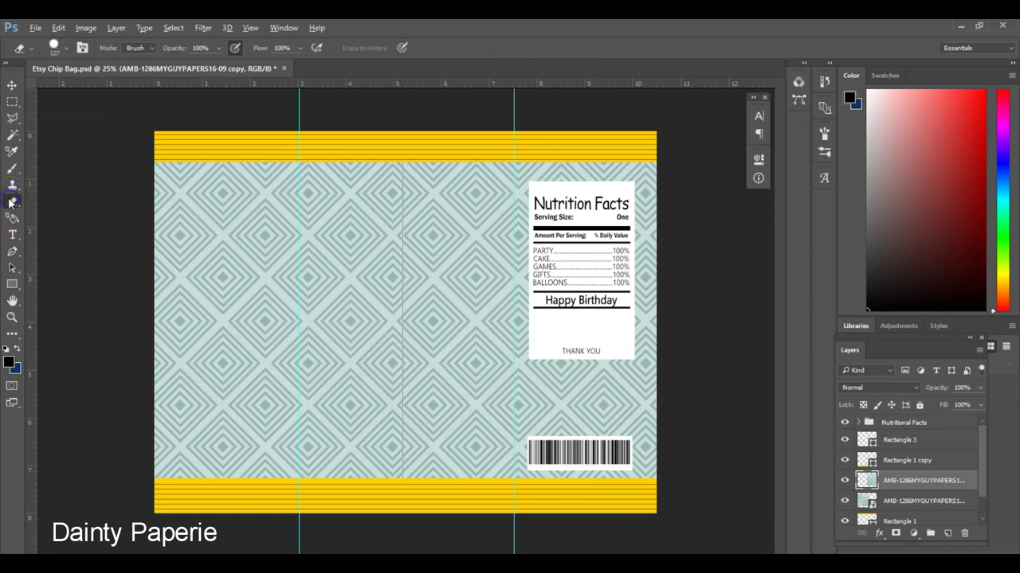
drag(403, 162, 403, 479)
click(12, 85)
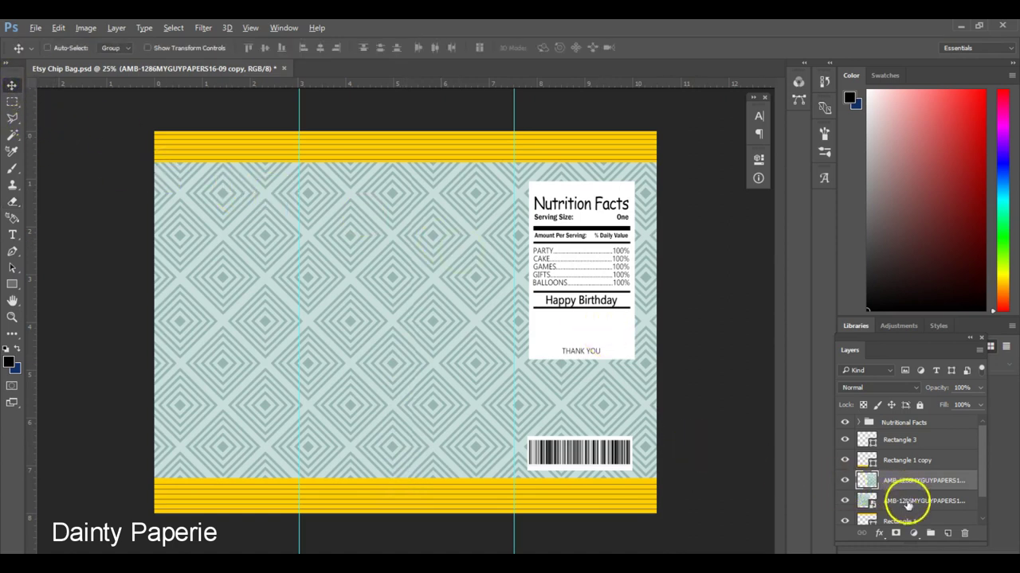
Move the lower yellow band's layer, Rectangle 1 copy, beneath both patterned paper layers.
drag(983, 478, 983, 485)
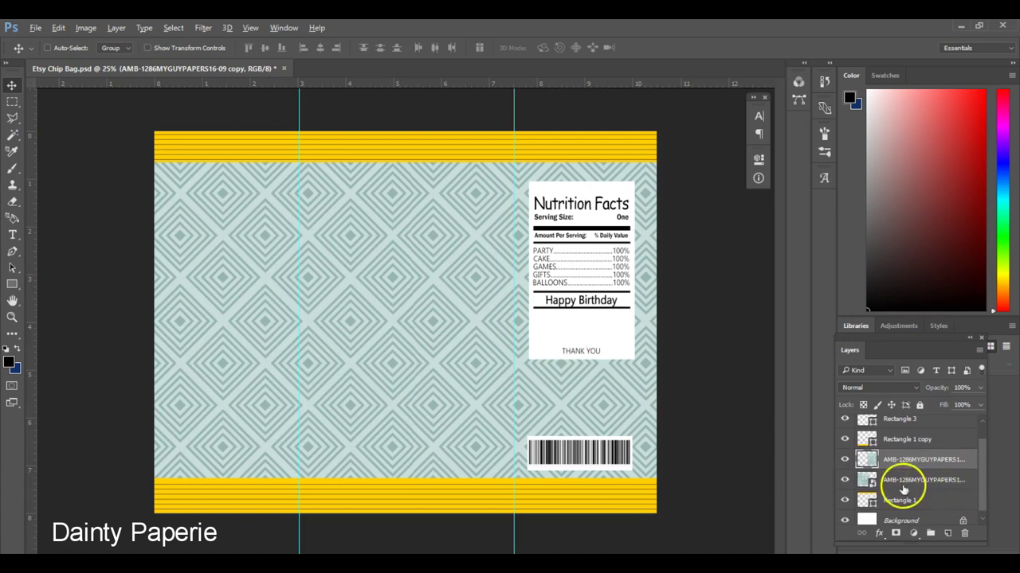
click(905, 439)
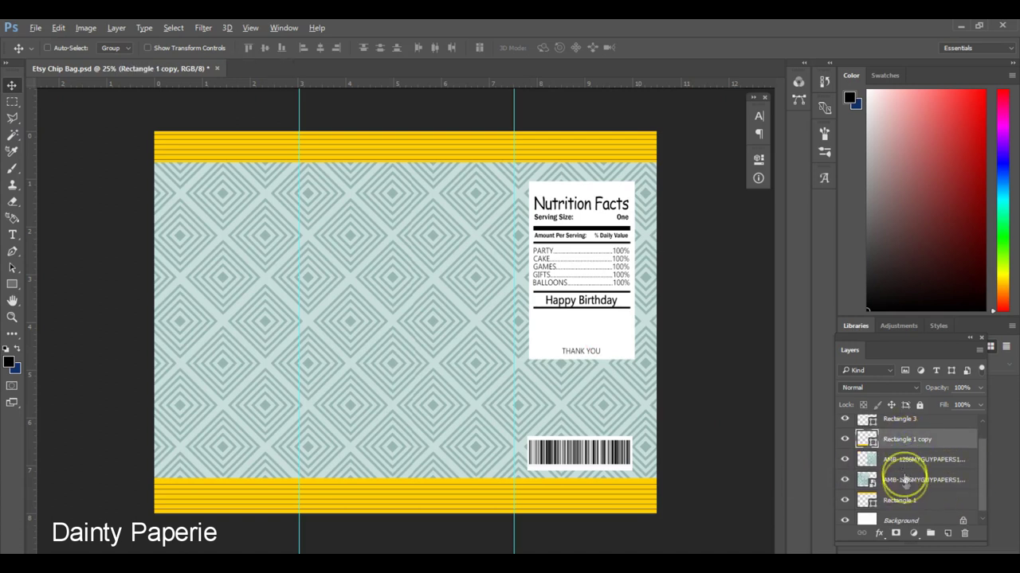
mouse_move(905, 478)
mouse_down()
mouse_move(903, 448)
mouse_move(901, 487)
mouse_up()
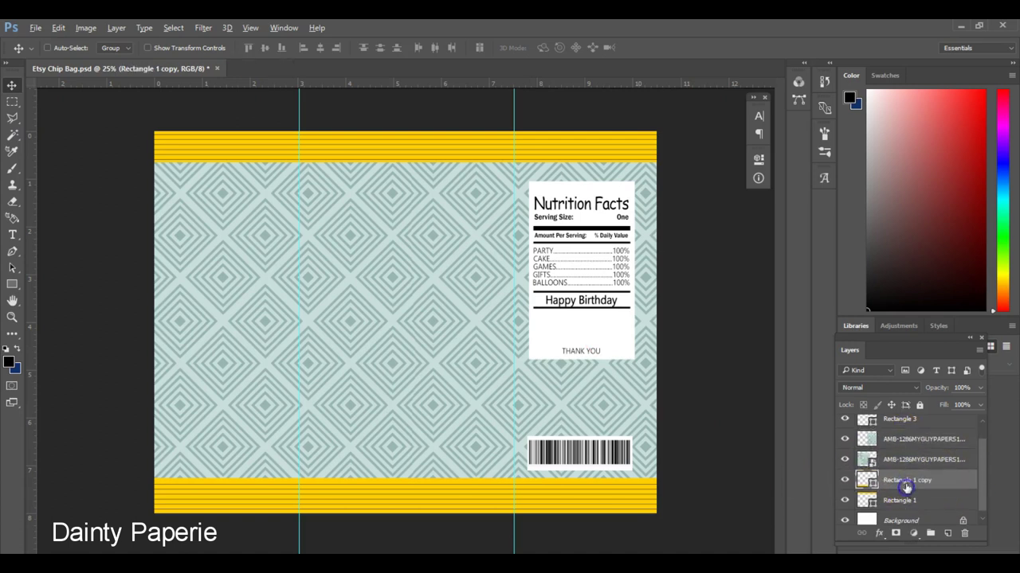
click(898, 442)
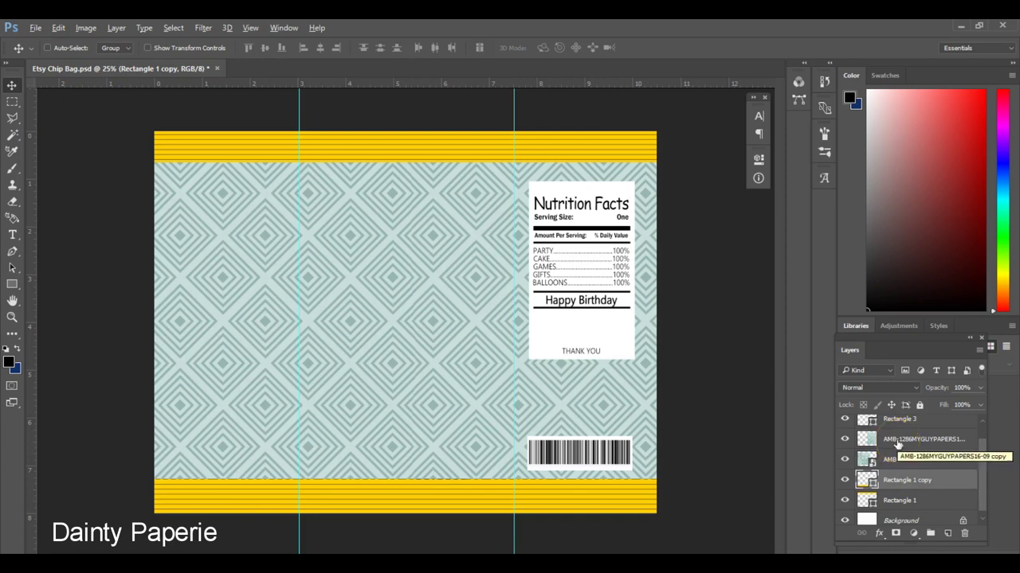
Combine the two AMB-1286MYGUYPAPERS patterned paper layers into a single smart object.
click(897, 443)
click(896, 461)
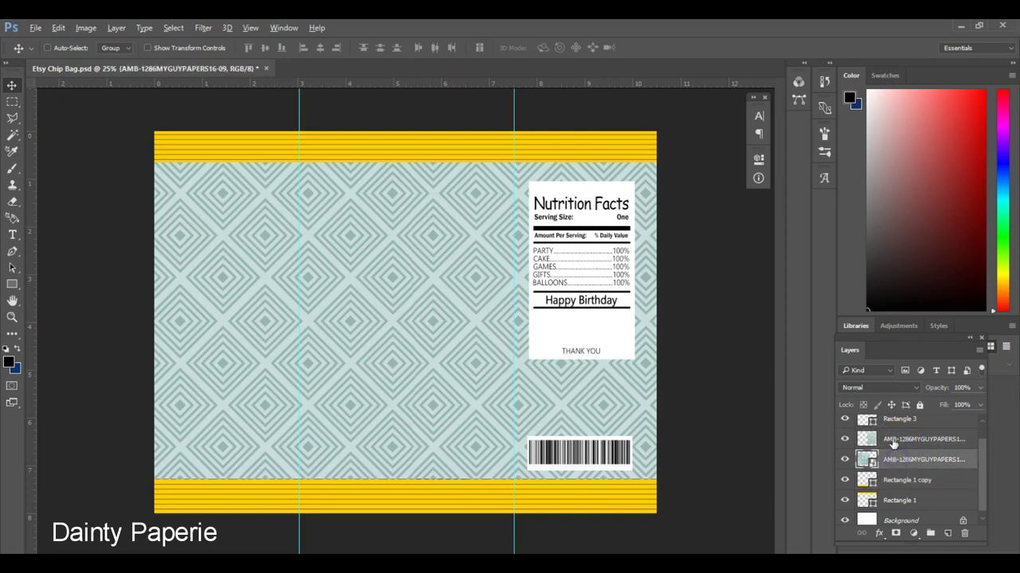
click(892, 440)
click(894, 461)
shift+click(891, 440)
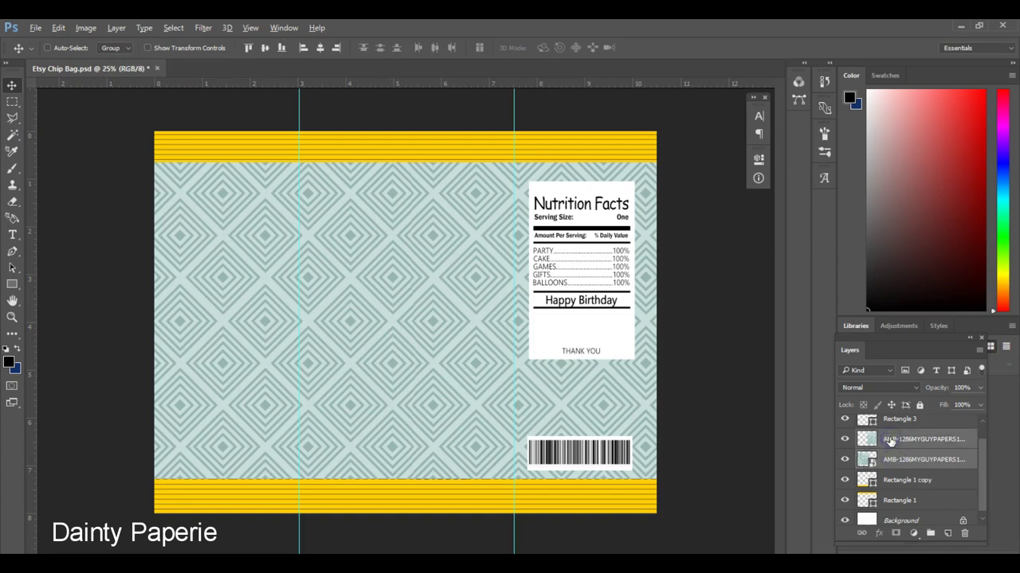
right_click(898, 443)
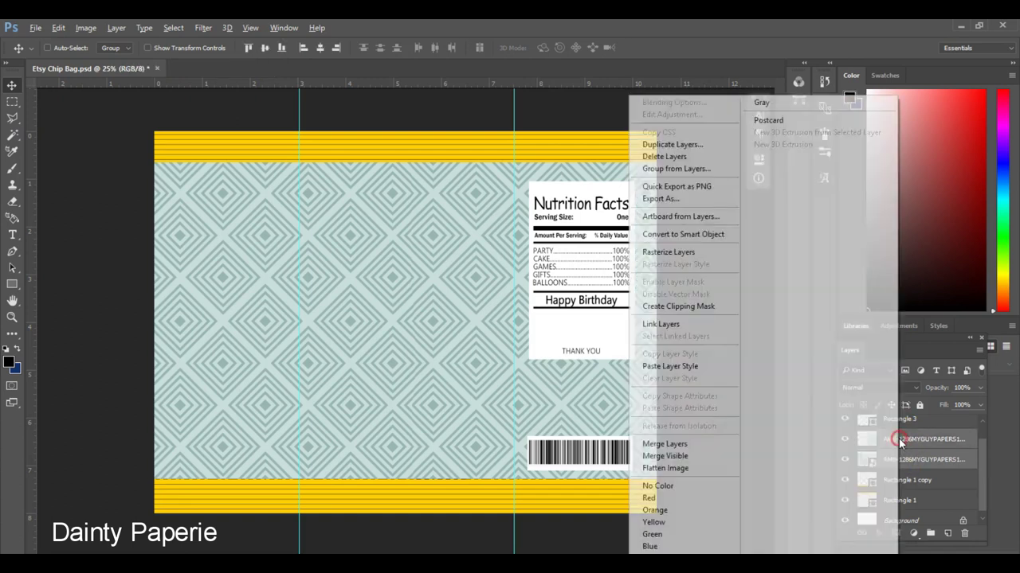
click(688, 237)
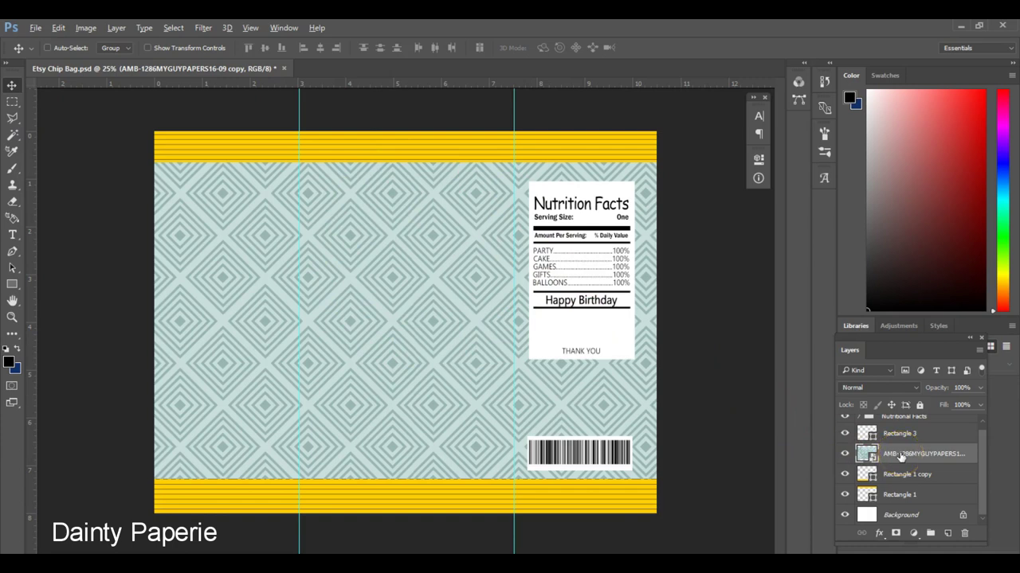
Draw a filled rectangle about 3370 by 1988 px covering the patterned paper between the two yellow bands.
click(370, 352)
click(336, 345)
click(12, 287)
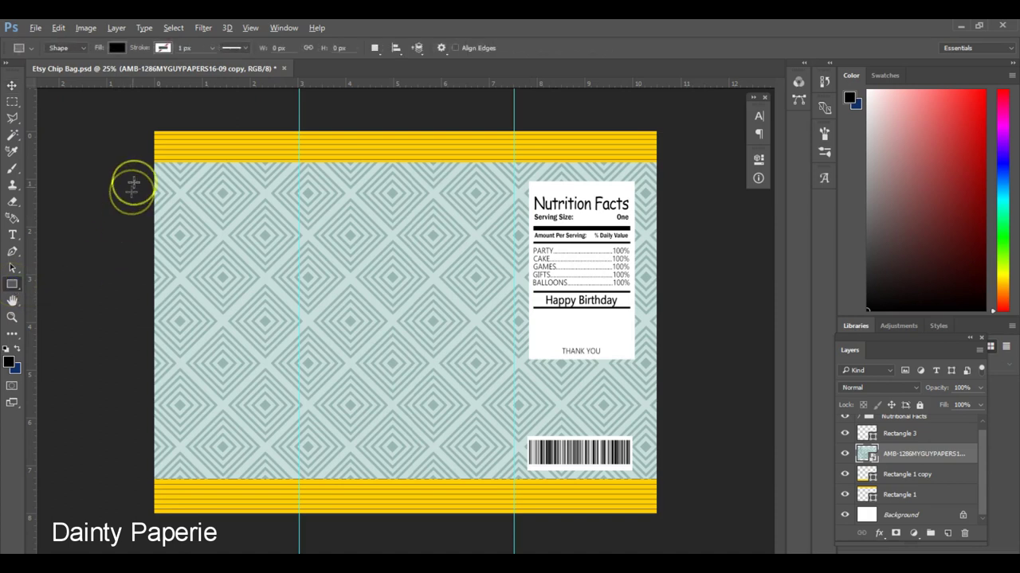
drag(149, 163, 686, 478)
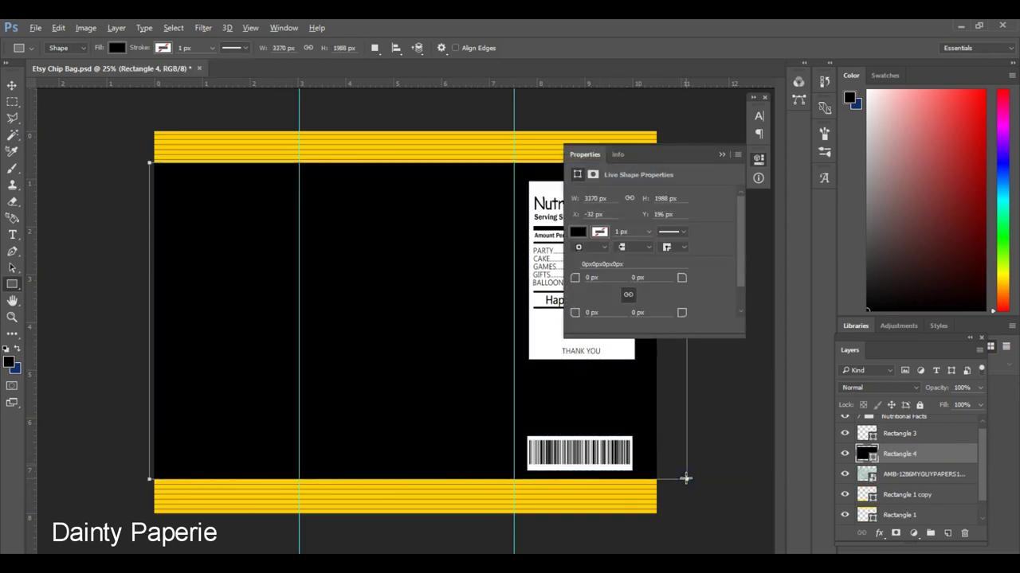
click(720, 154)
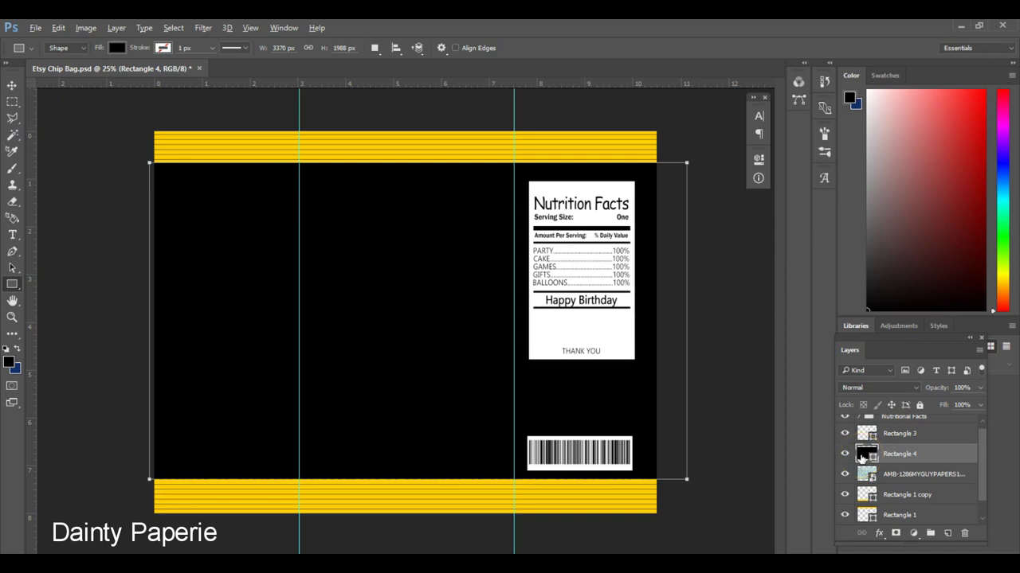
Change the new rectangle's fill to hot pink, ff175f.
double_click(860, 454)
click(706, 228)
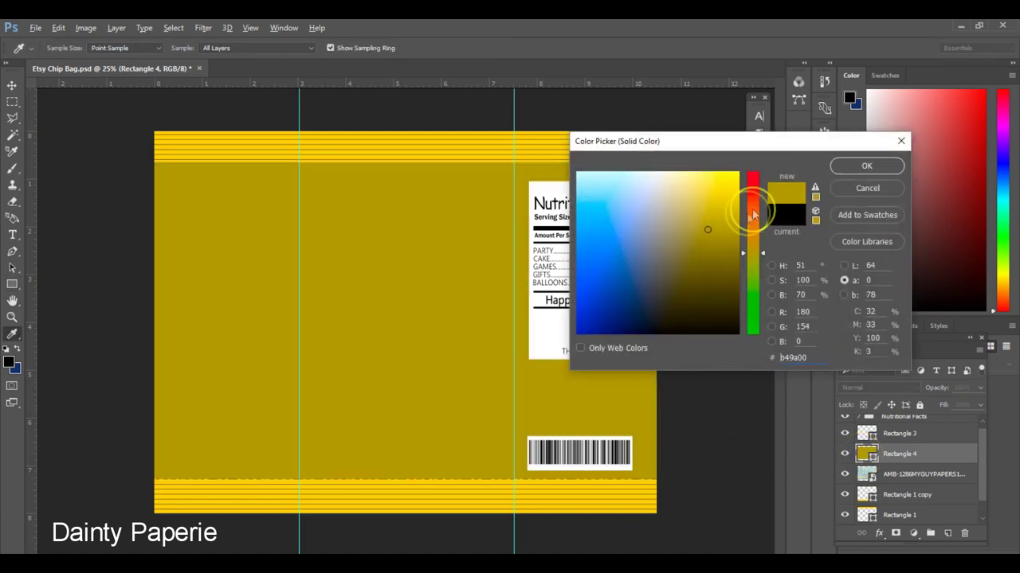
drag(753, 215, 753, 204)
click(703, 217)
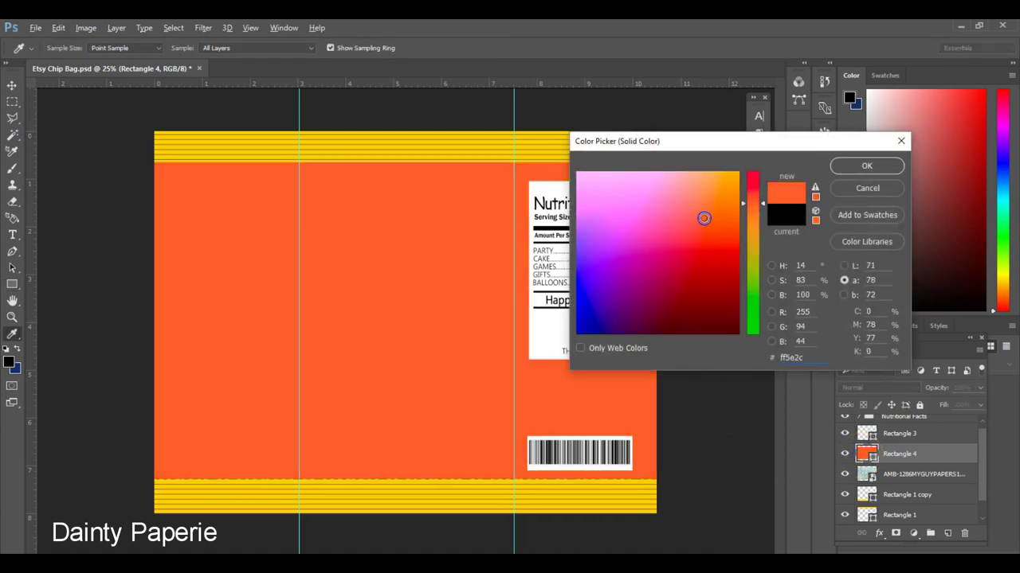
click(676, 240)
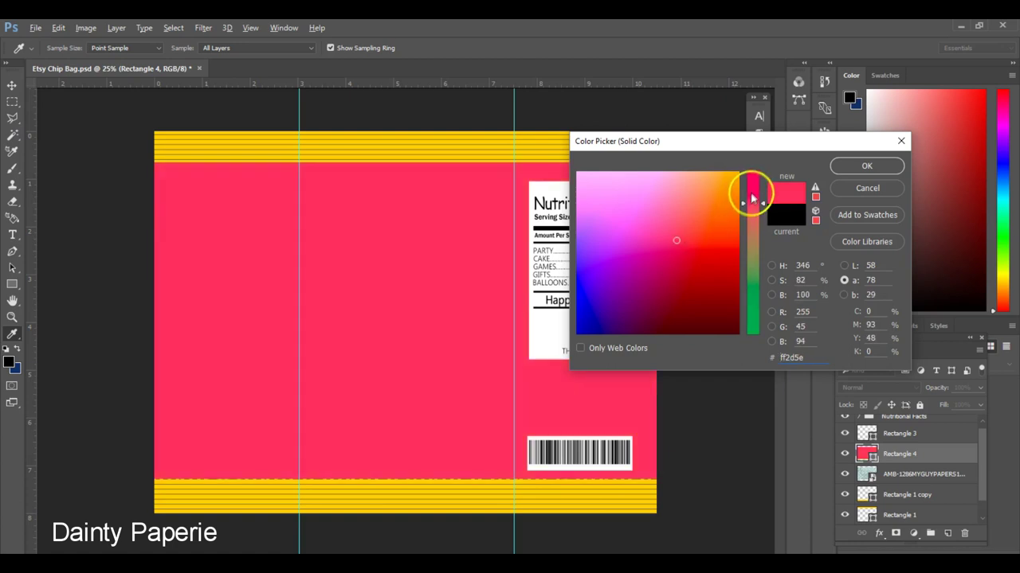
mouse_move(753, 197)
mouse_down()
mouse_move(753, 208)
mouse_move(756, 201)
mouse_up()
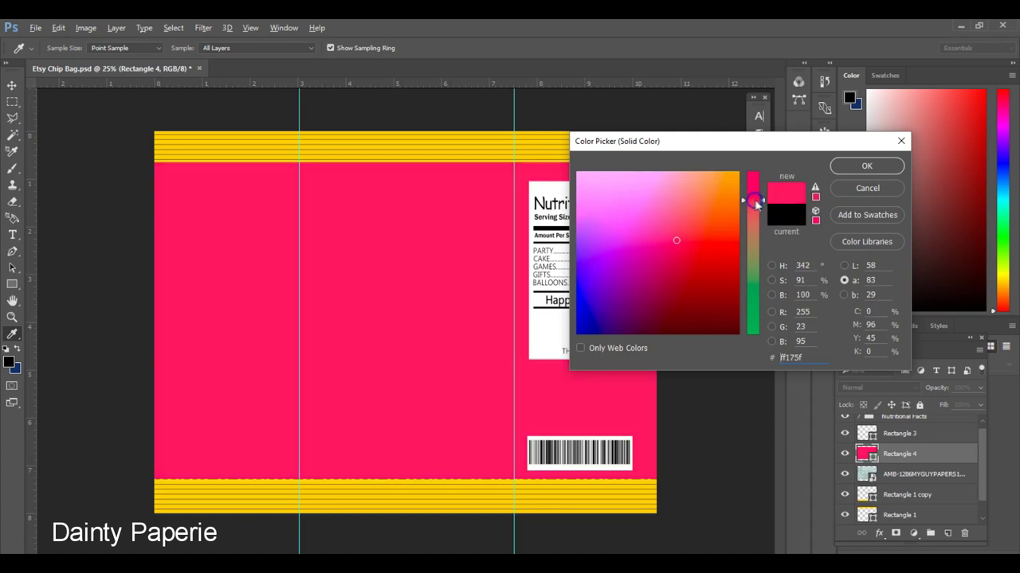
click(844, 166)
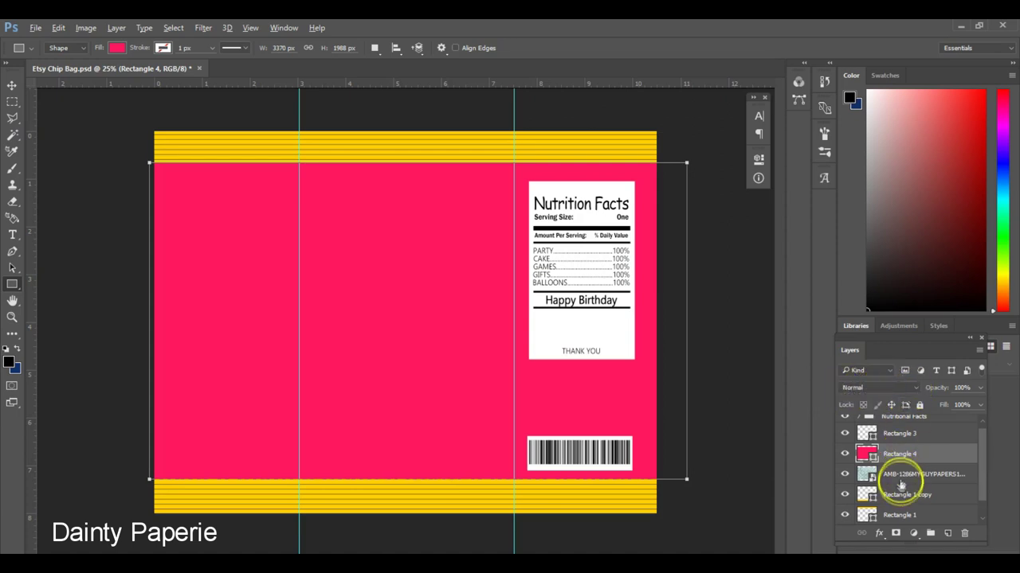
Try blend modes such as Darken, Screen, Overlay and Linear Light on the pink Rectangle 4 layer.
click(881, 386)
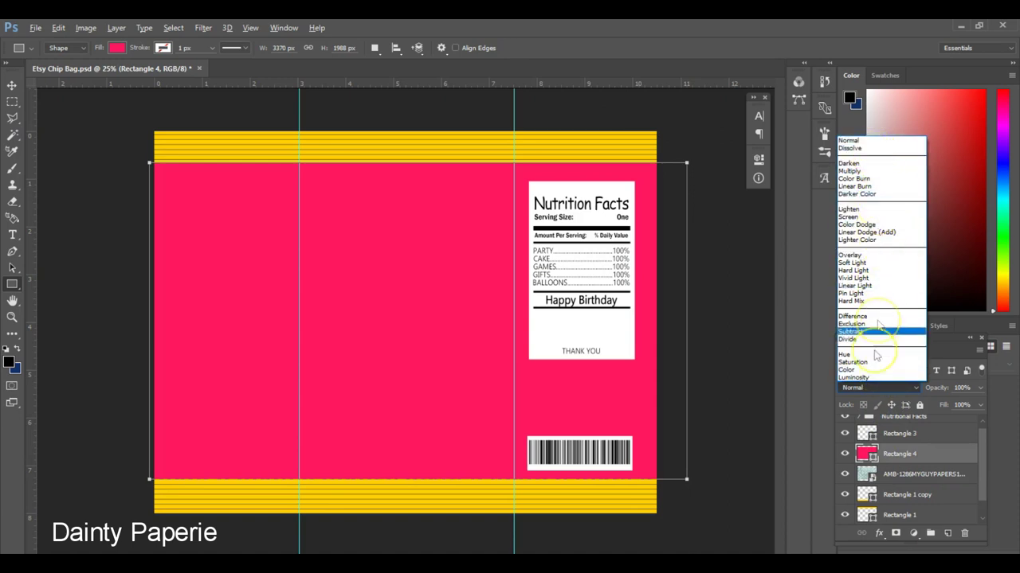
click(871, 388)
click(870, 388)
click(871, 388)
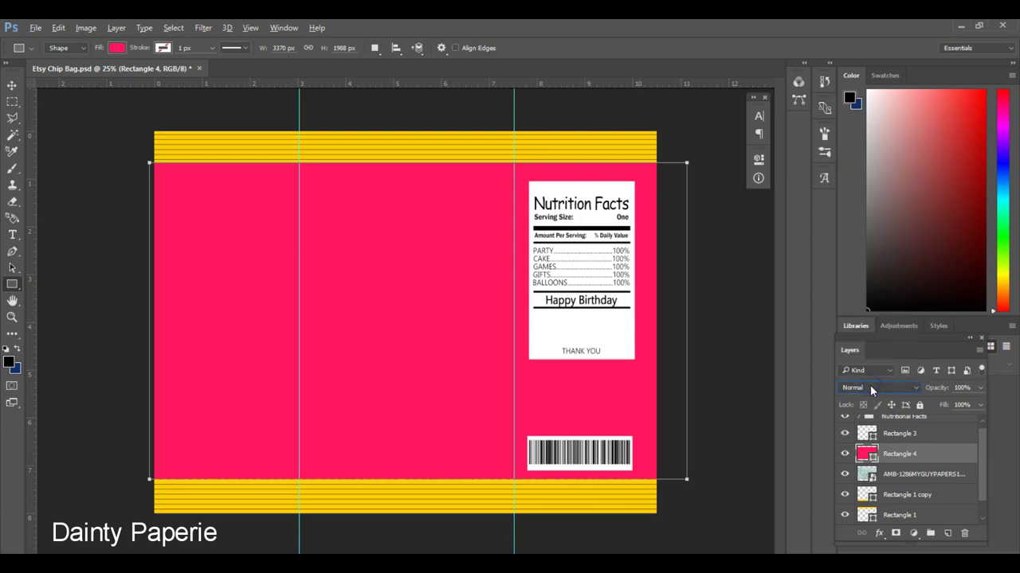
scroll(870, 388, down, 1)
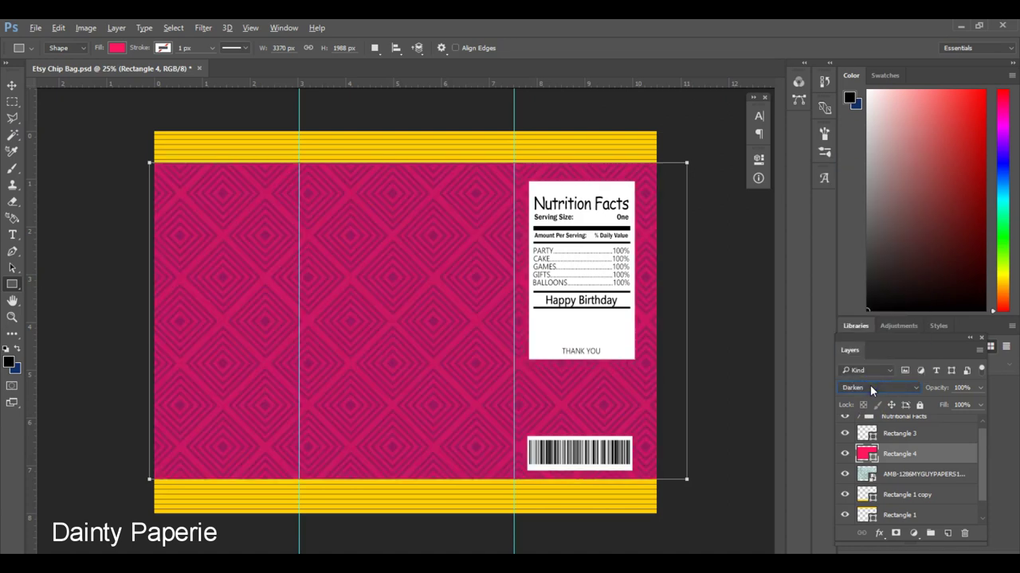
scroll(870, 388, down, 3)
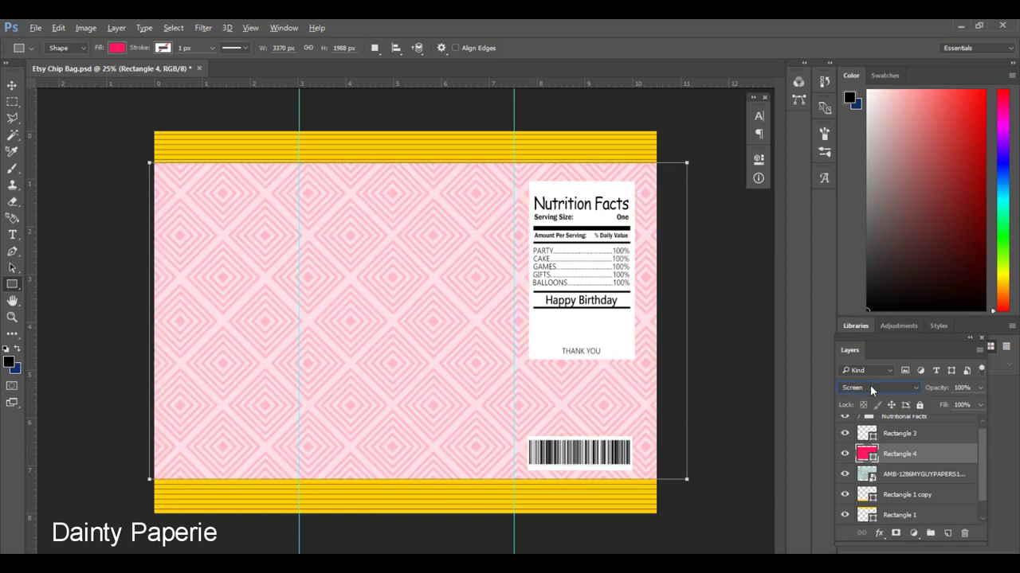
scroll(871, 390, down, 1)
scroll(870, 385, down, 1)
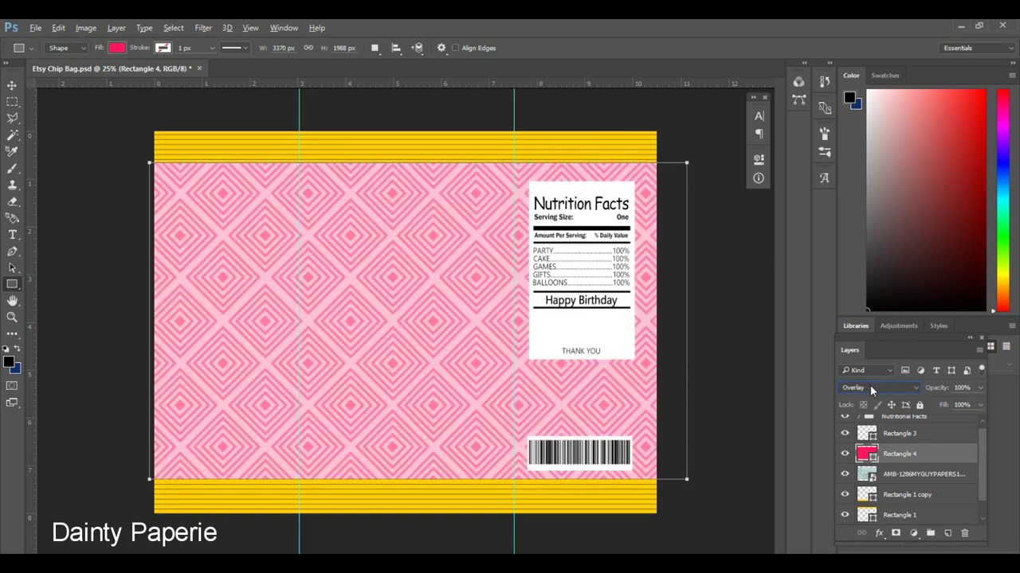
scroll(870, 385, down, 1)
scroll(870, 386, down, 1)
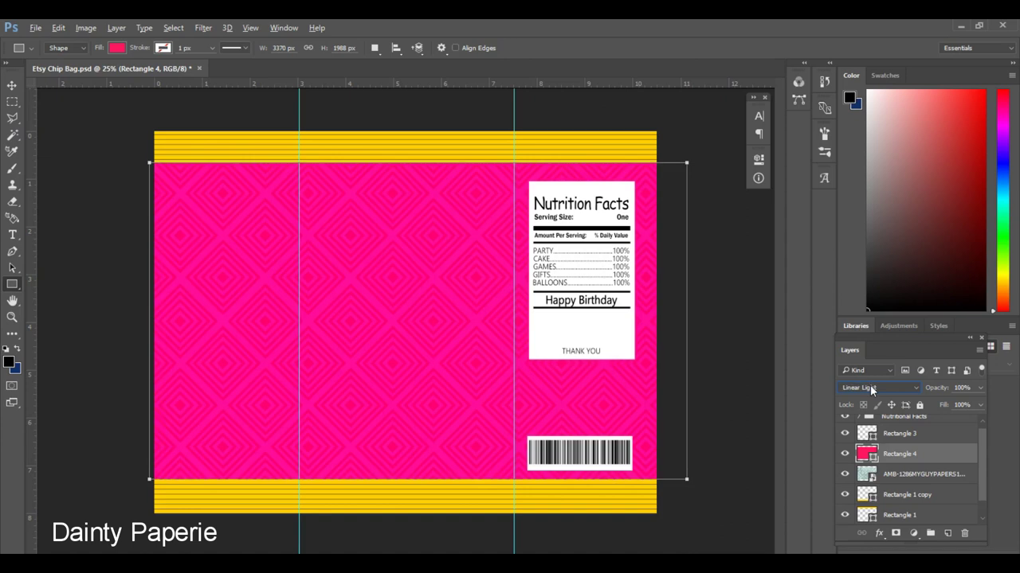
Try the Hue and Color blend modes on the pink rectangle, and return it to Linear Light.
click(869, 386)
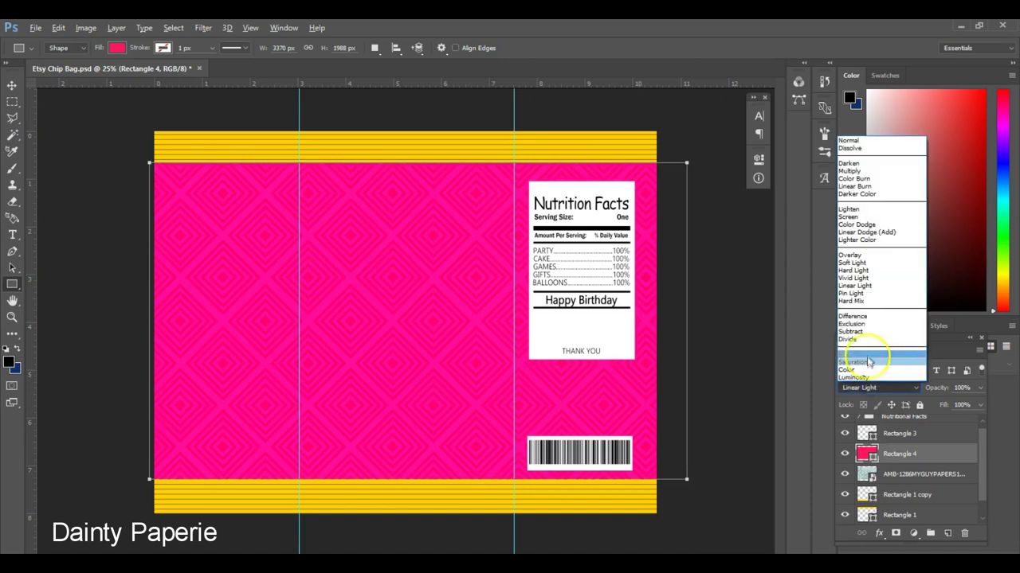
click(866, 352)
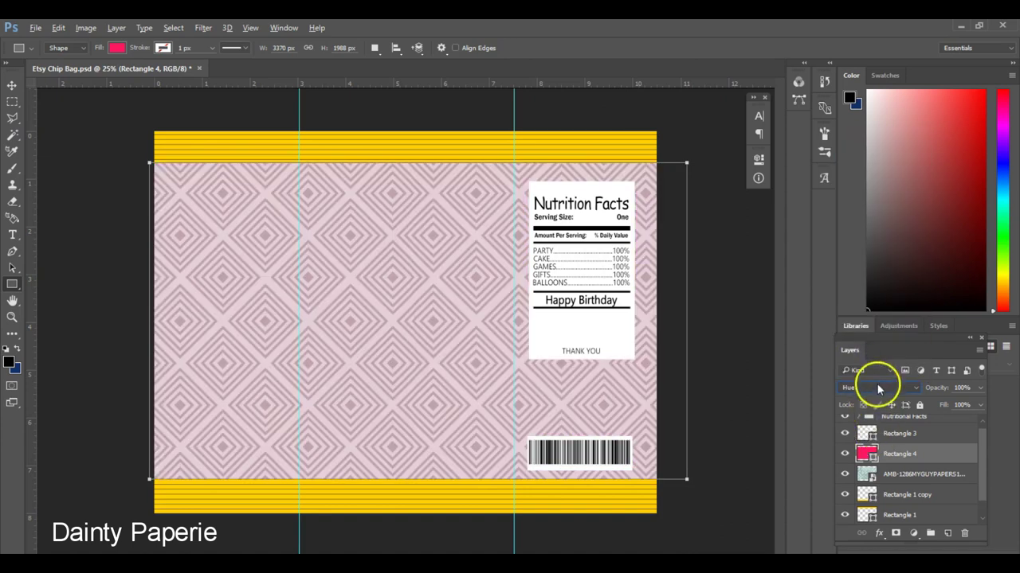
click(875, 388)
click(872, 371)
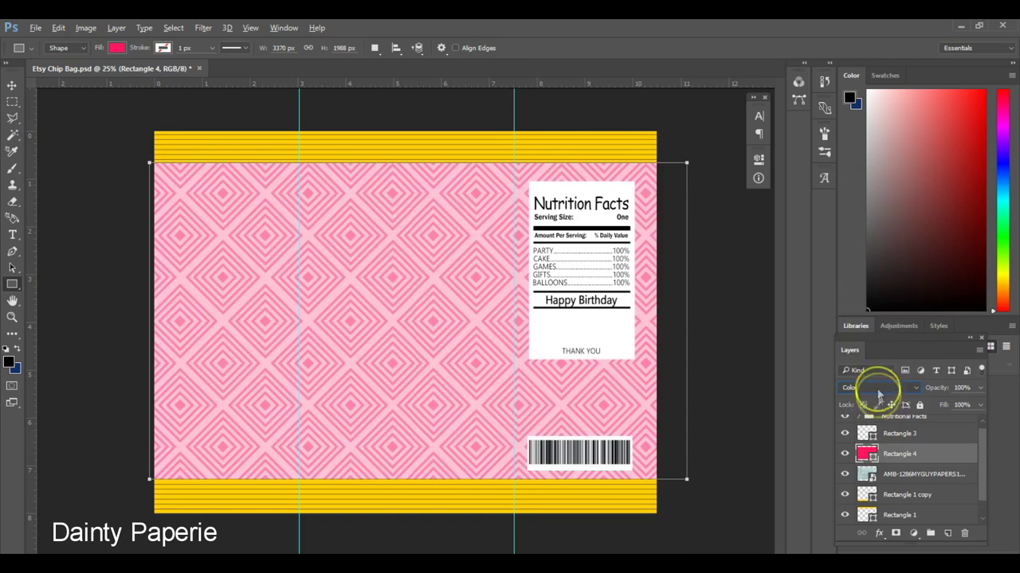
click(877, 388)
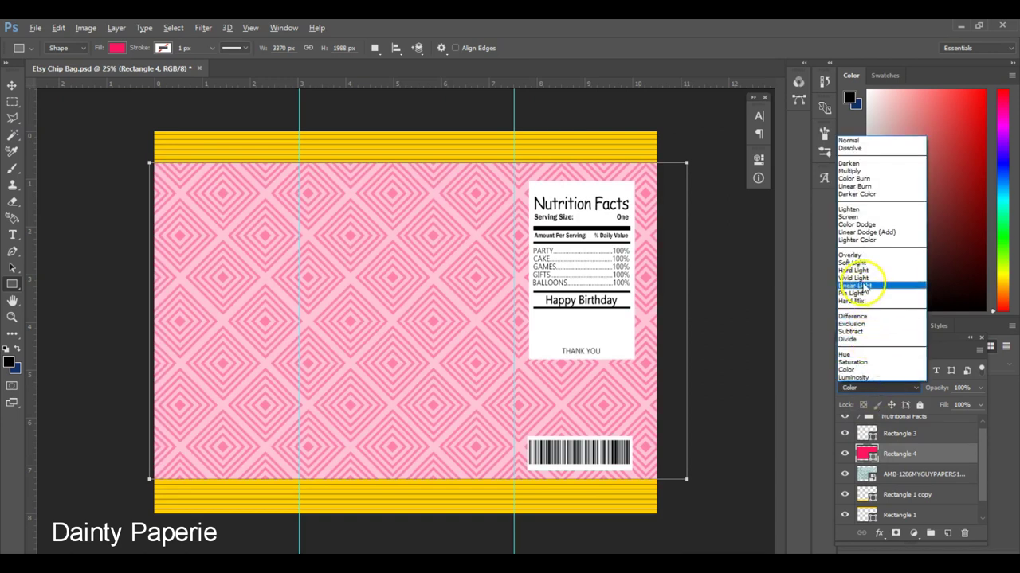
click(864, 286)
Compare the blend modes neighbouring Linear Light and set the pink rectangle to Hard Light.
click(872, 388)
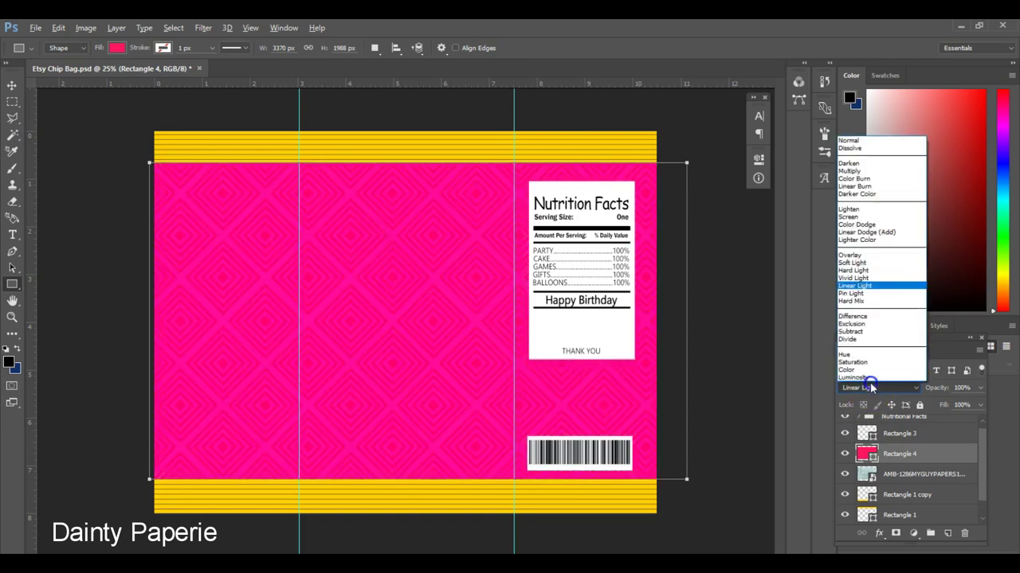
click(871, 388)
key(Down)
key(Up)
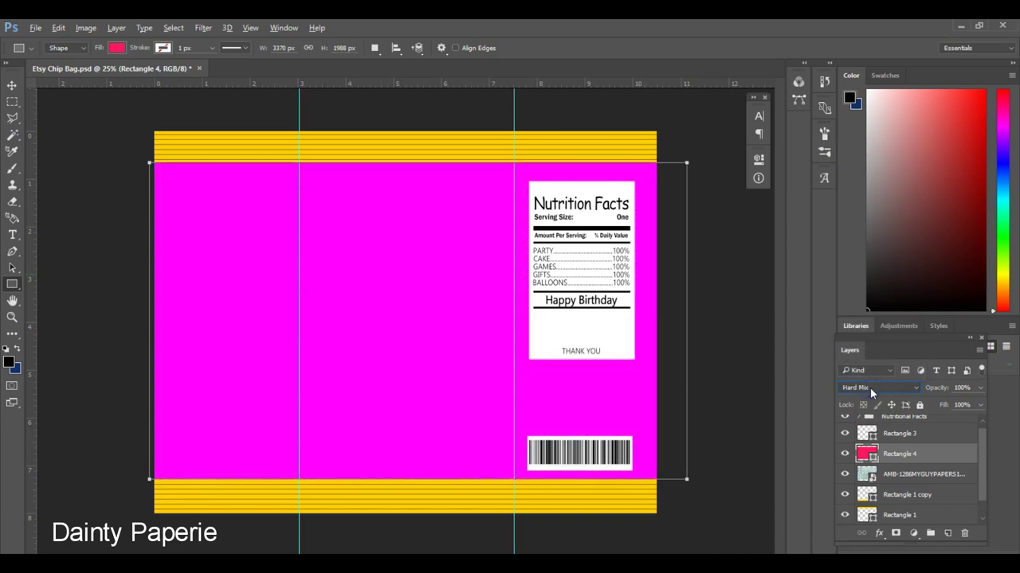
key(Up)
key(Up)
key(Down)
key(Down)
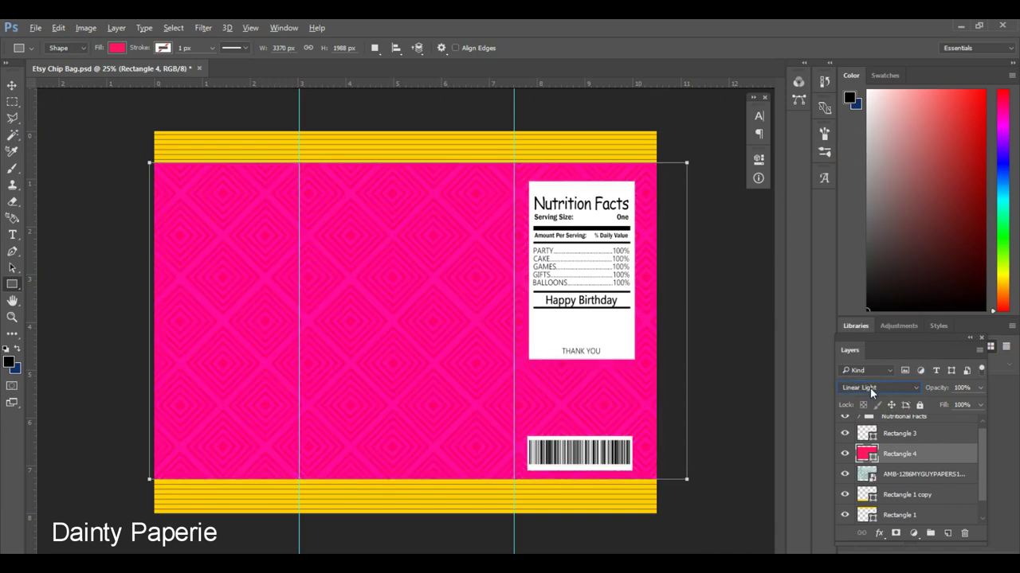
key(Up)
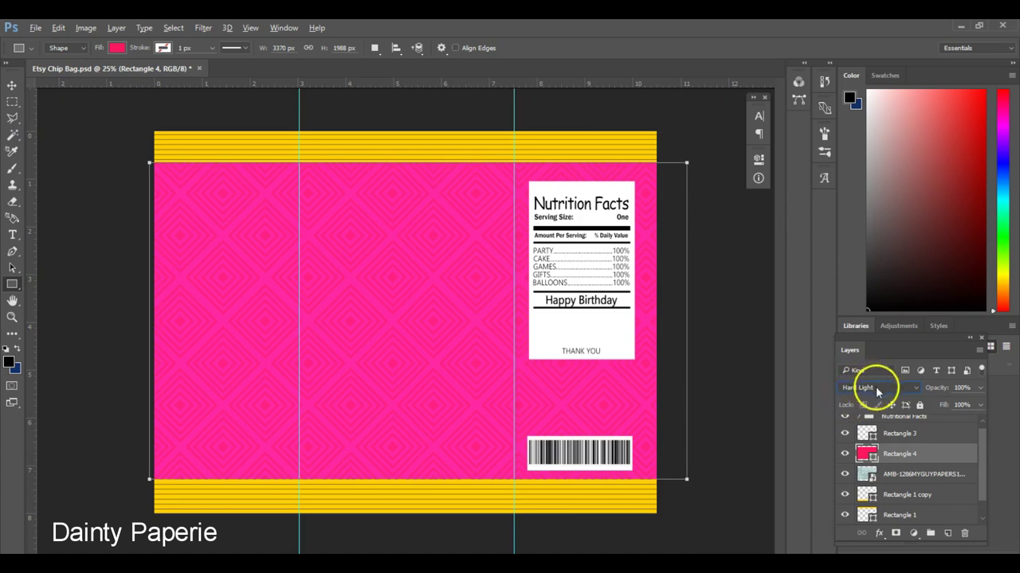
click(453, 203)
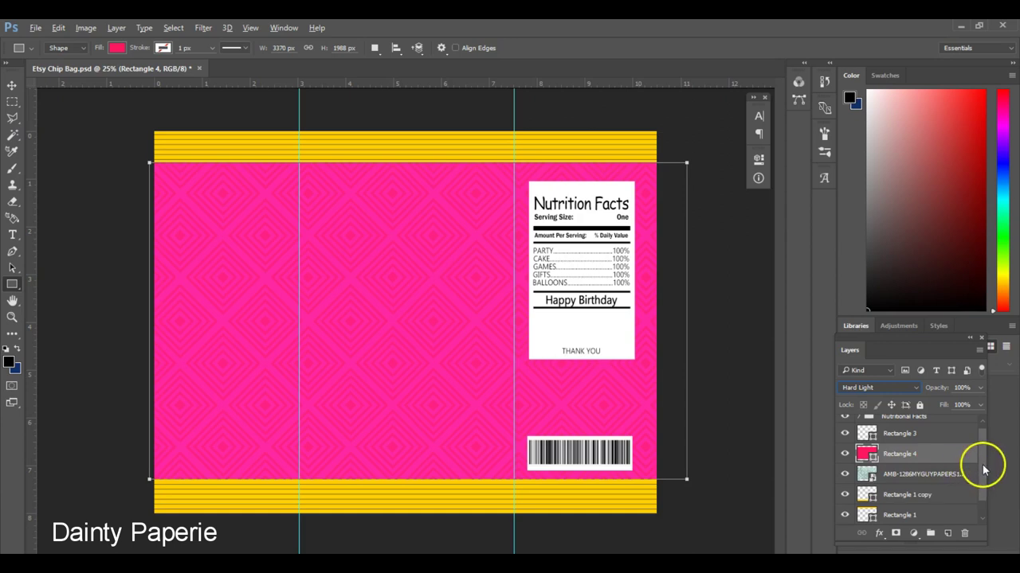
Select the Rectangle 3 layer, and open the Foxy doll with round sunglasses from the LOL Surprise doll clipart results in Chrome.
drag(975, 434, 975, 433)
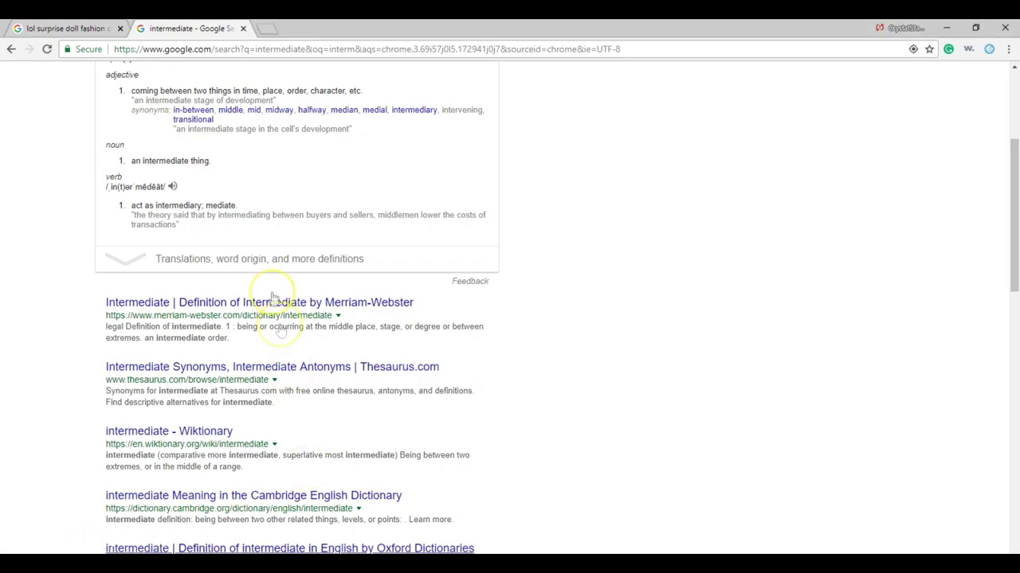
click(241, 28)
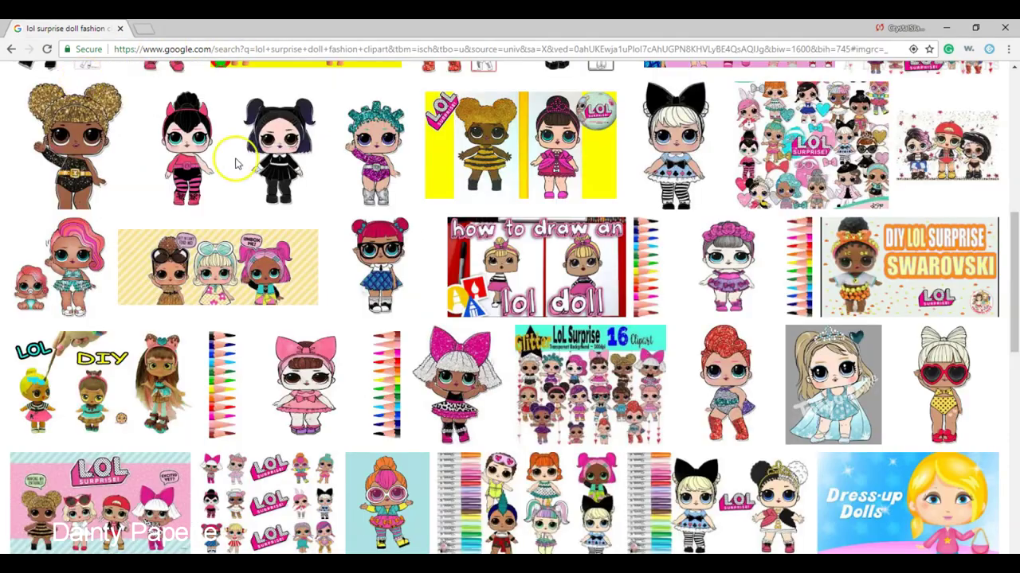
drag(1010, 311, 1015, 201)
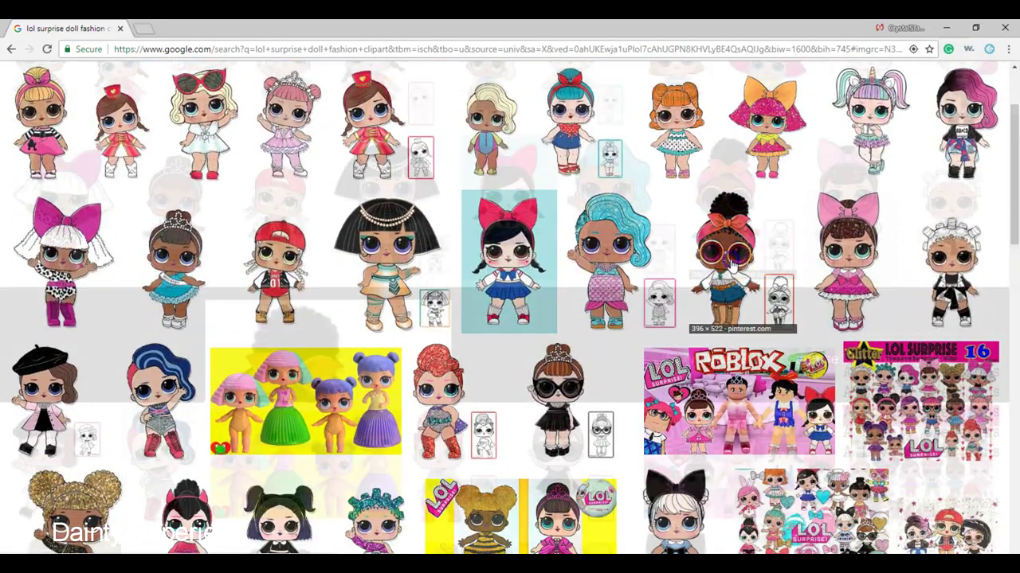
click(731, 265)
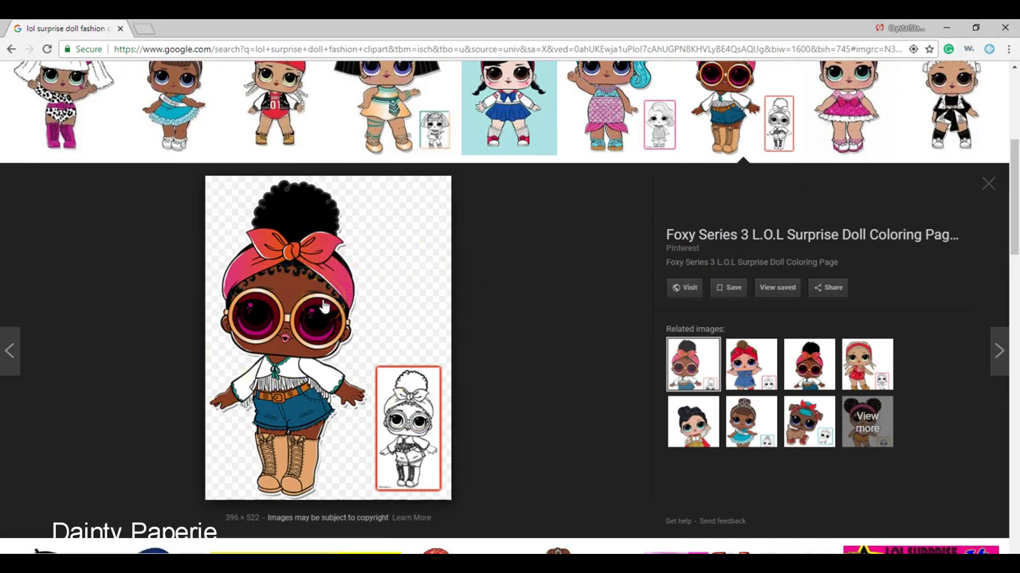
Copy the Foxy doll image and paste it into Etsy Chip Bag.psd in Photoshop, above the Rectangle 3 layer.
right_click(313, 308)
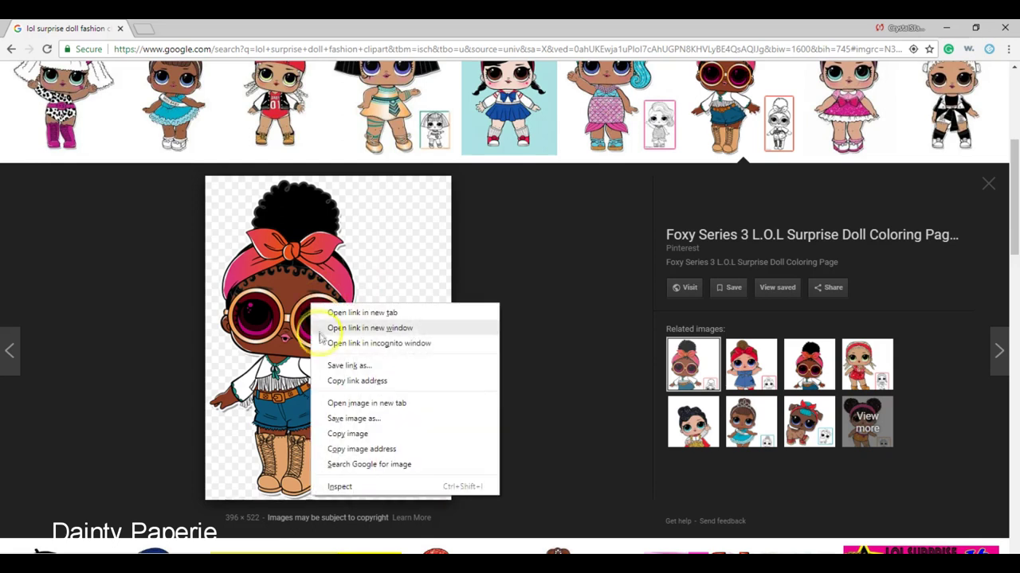
click(343, 436)
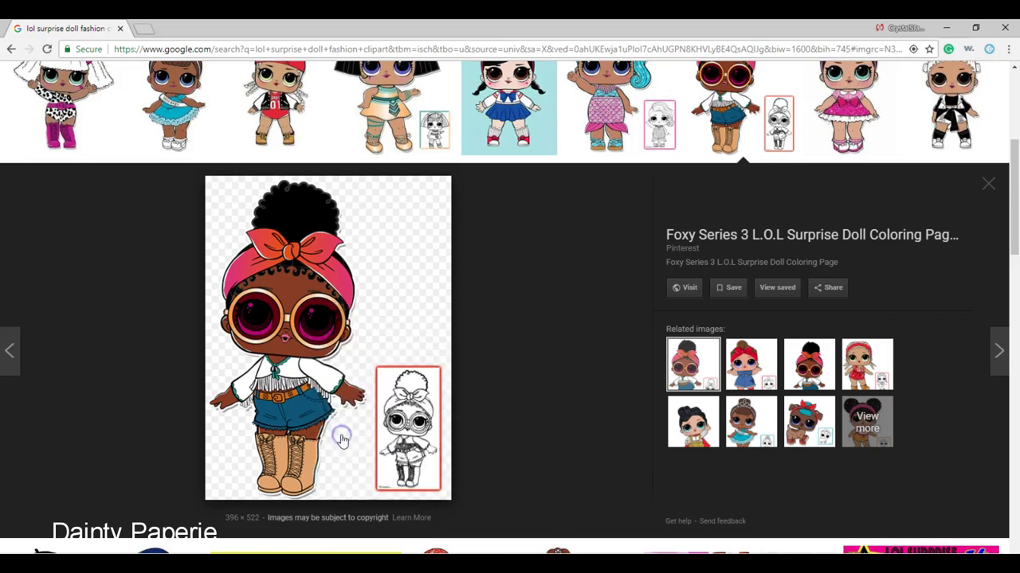
key(alt+Tab)
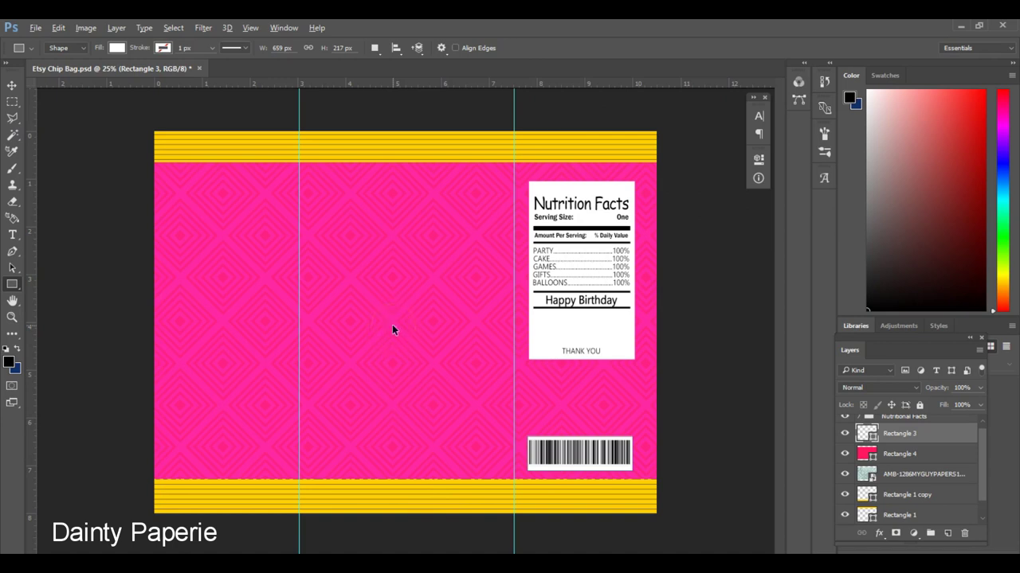
key(ctrl+v)
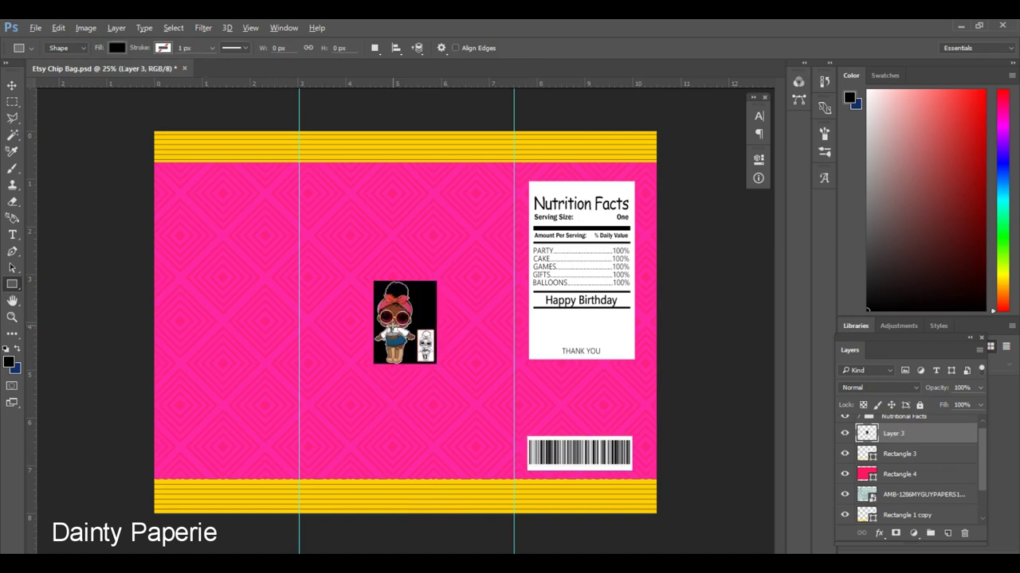
Scale the pasted Foxy doll image on Layer 3 up proportionally to about 249% within the middle panel.
click(12, 85)
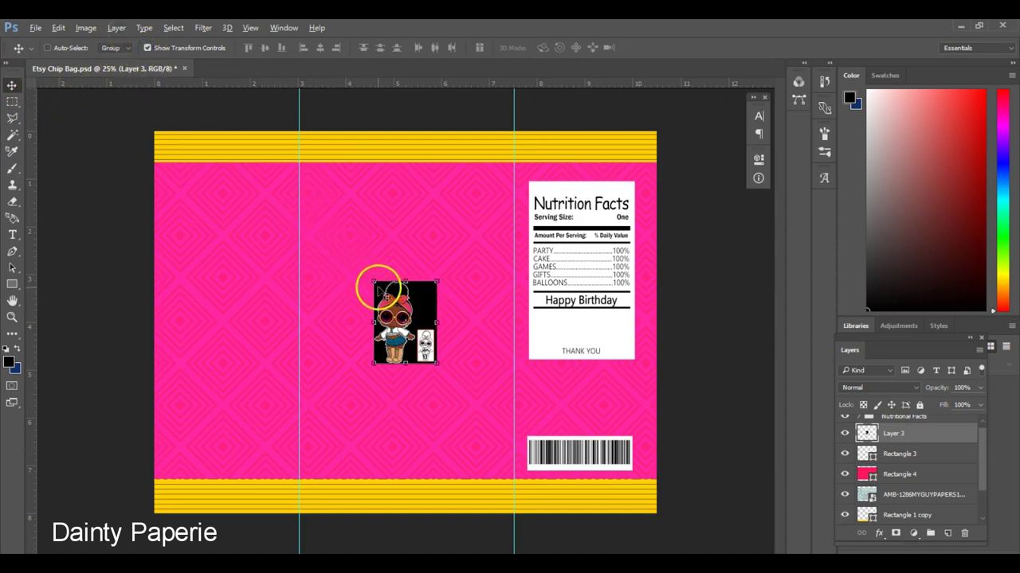
key(ctrl+t)
drag(367, 272, 324, 180)
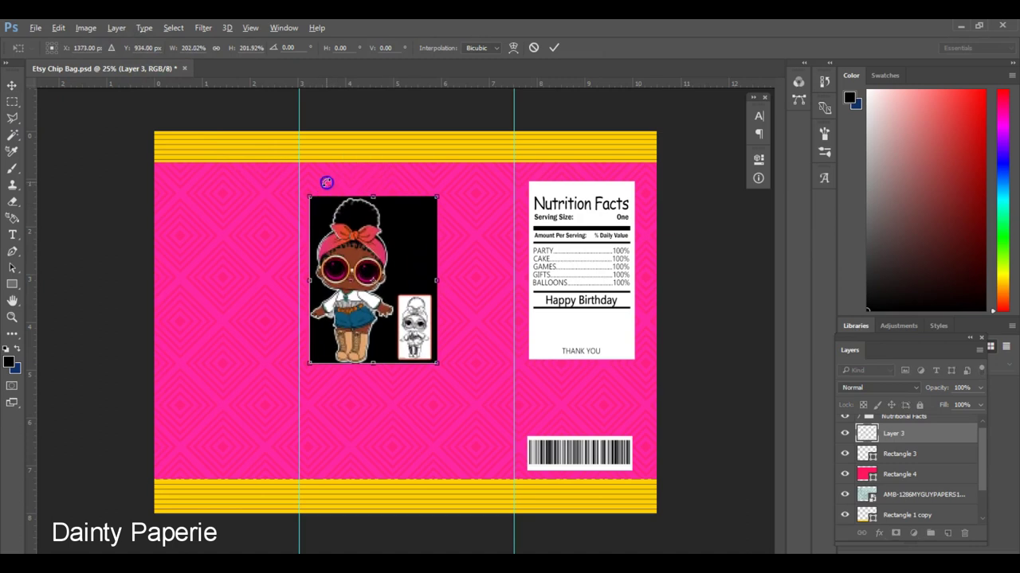
drag(437, 364, 471, 403)
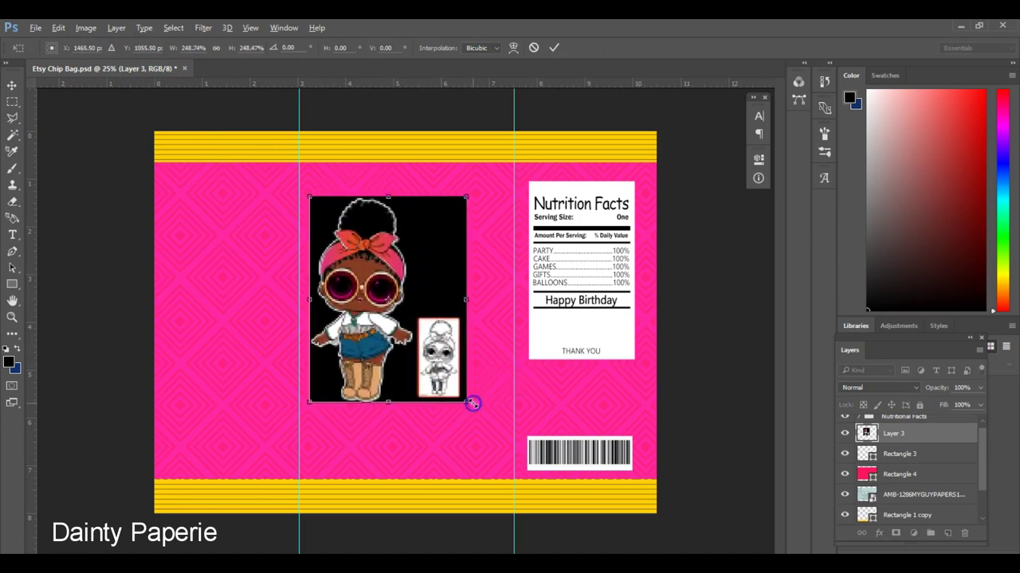
key(Return)
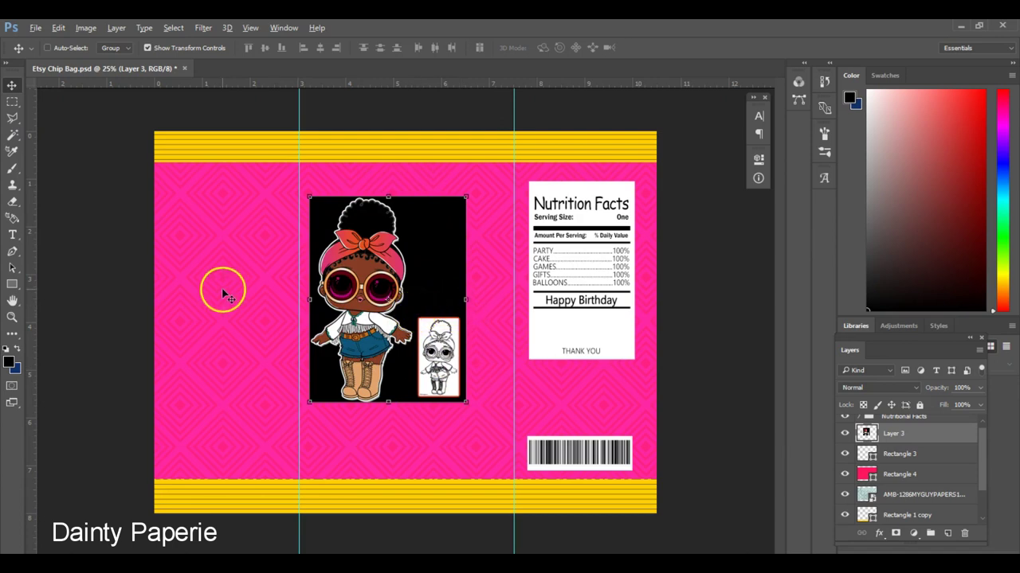
Erase the small black-and-white doll inset and the black strip beside it from the doll image with the Eraser.
click(11, 204)
drag(422, 398, 424, 356)
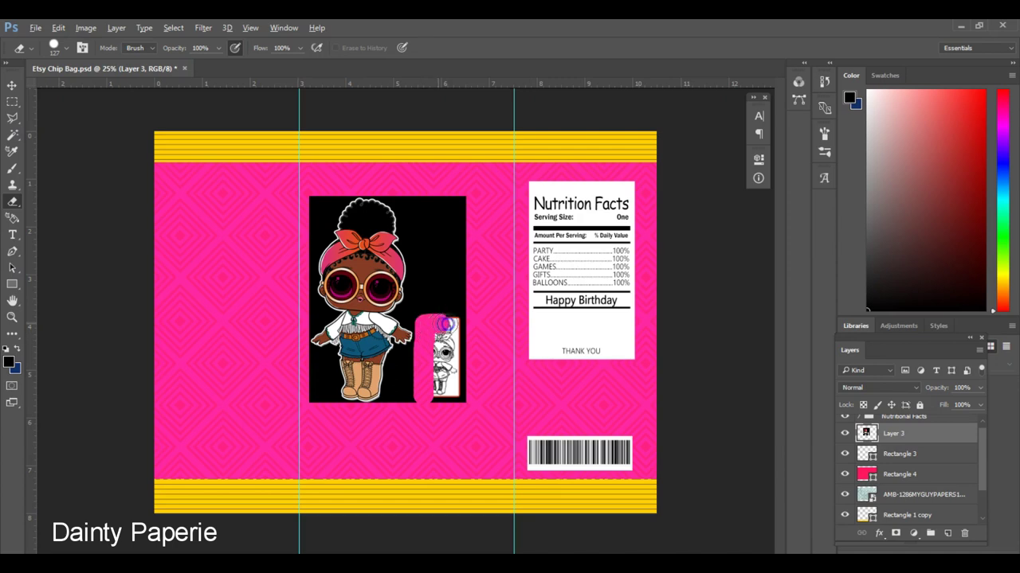
drag(455, 324, 451, 392)
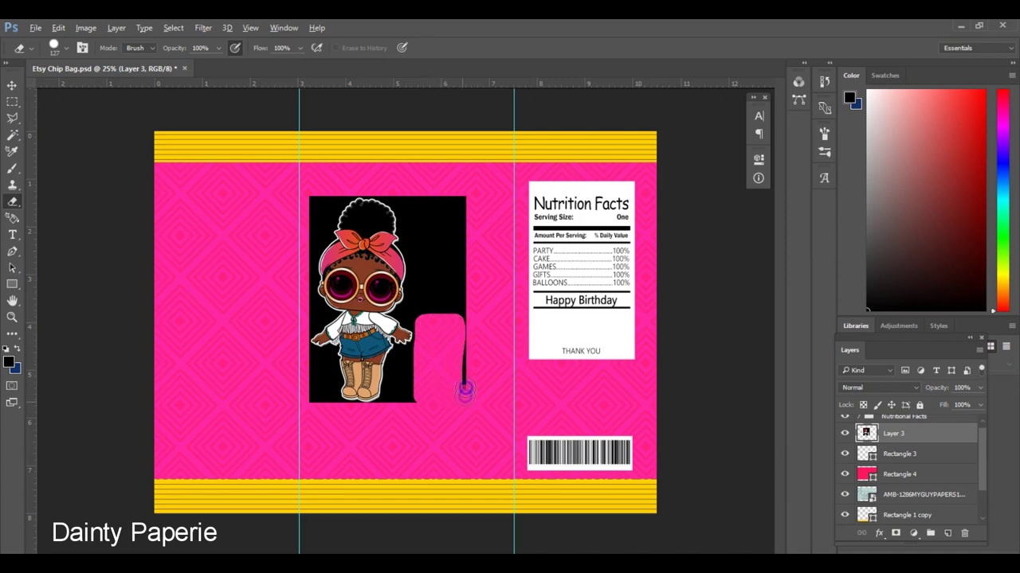
drag(465, 390, 467, 326)
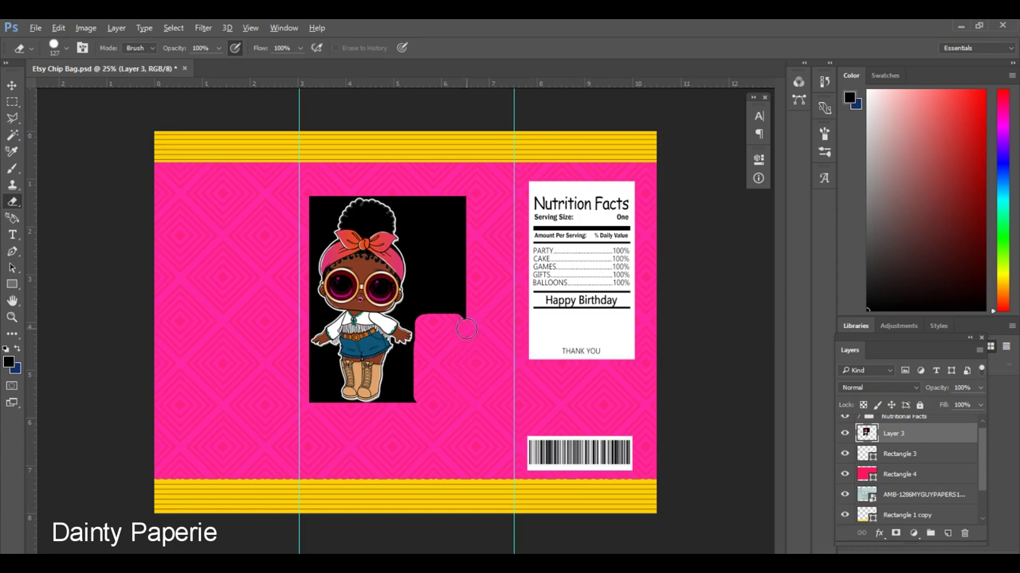
Select the black background around the doll with the Magic Wand, delete it, and clear the selection.
click(12, 136)
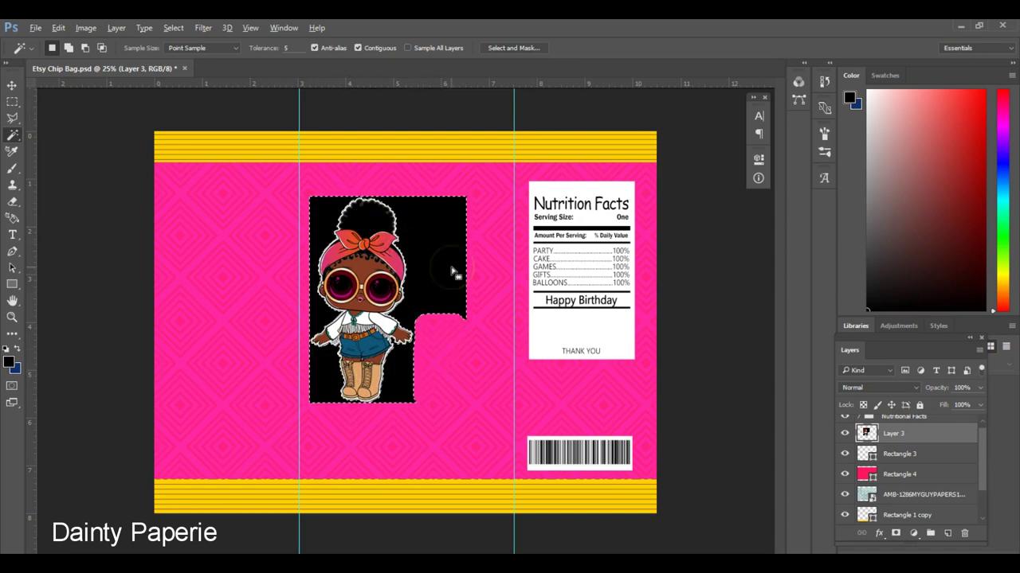
key(Delete)
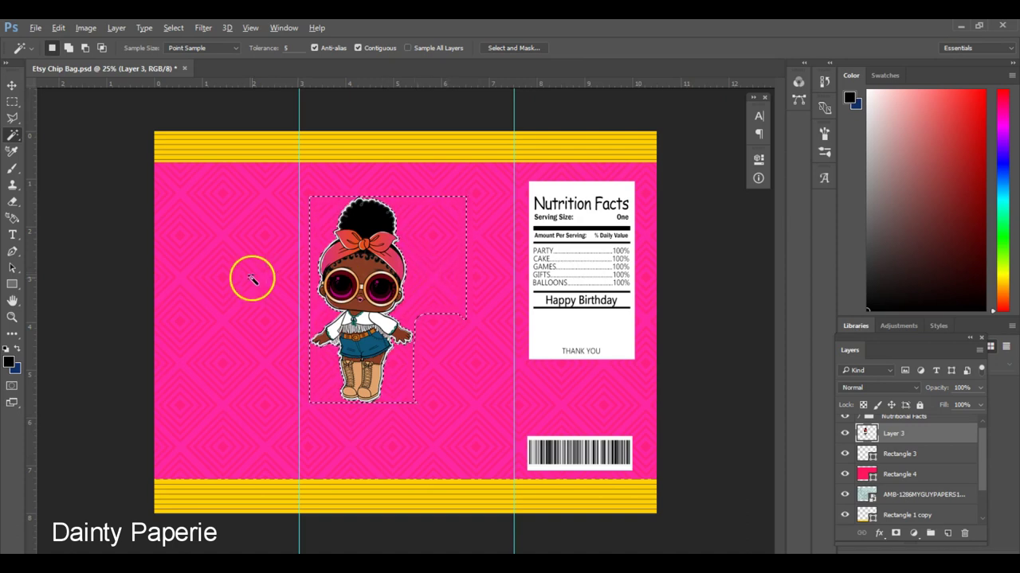
key(ctrl+d)
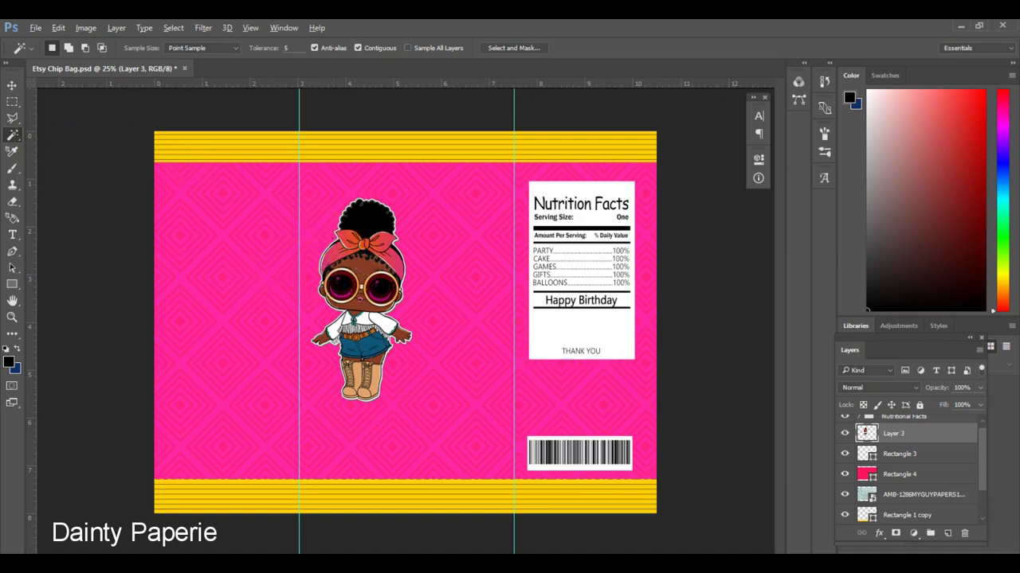
Scale the cut-out doll down to about 87% and center it horizontally in the middle panel.
click(12, 85)
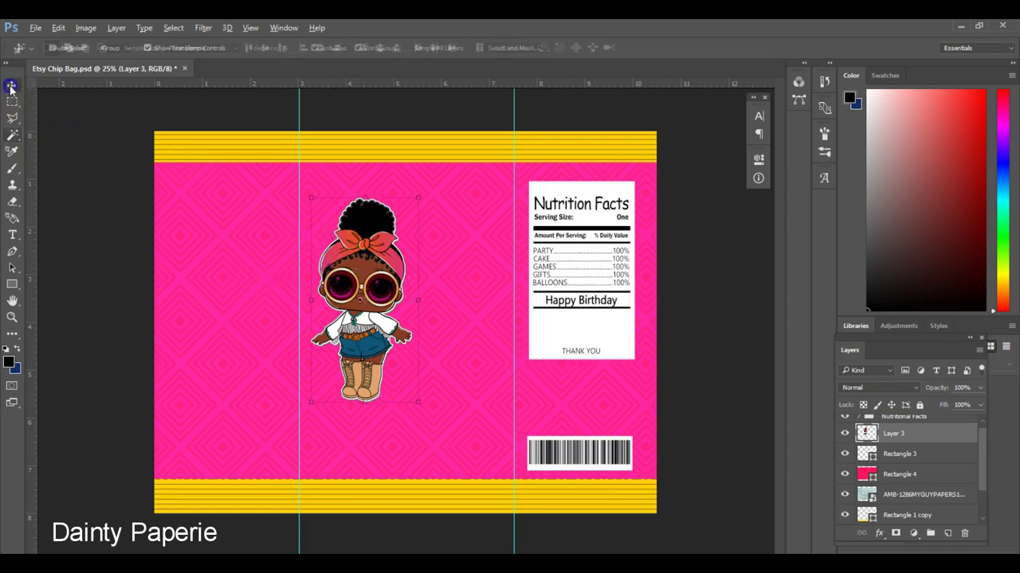
drag(368, 266, 409, 259)
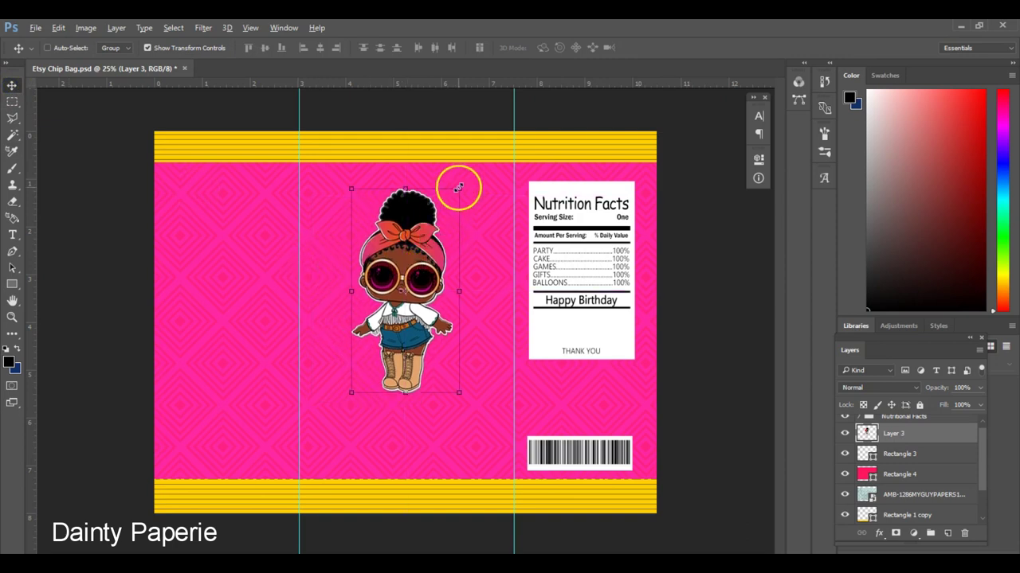
drag(458, 188, 446, 215)
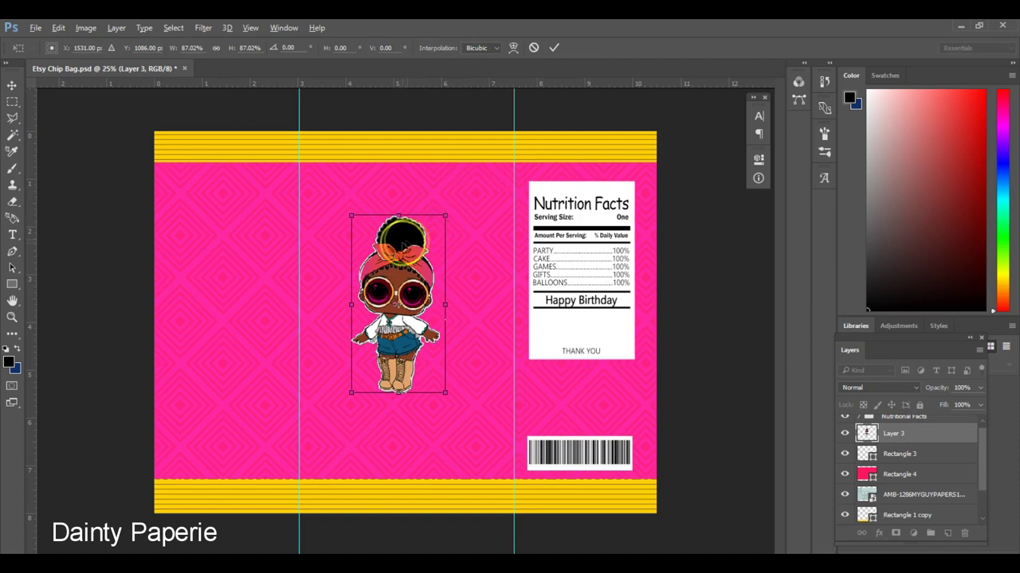
double_click(403, 245)
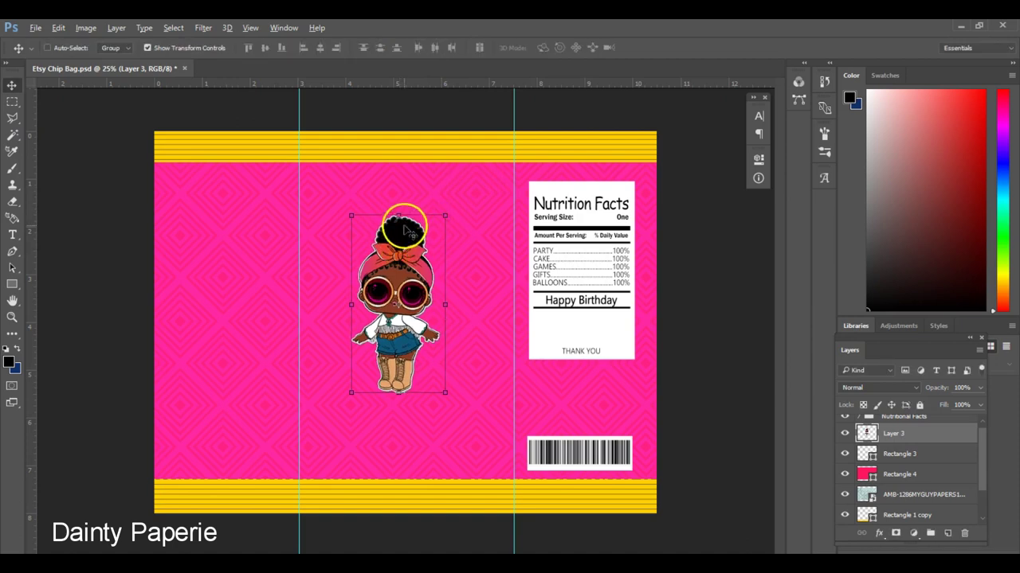
drag(404, 231, 403, 229)
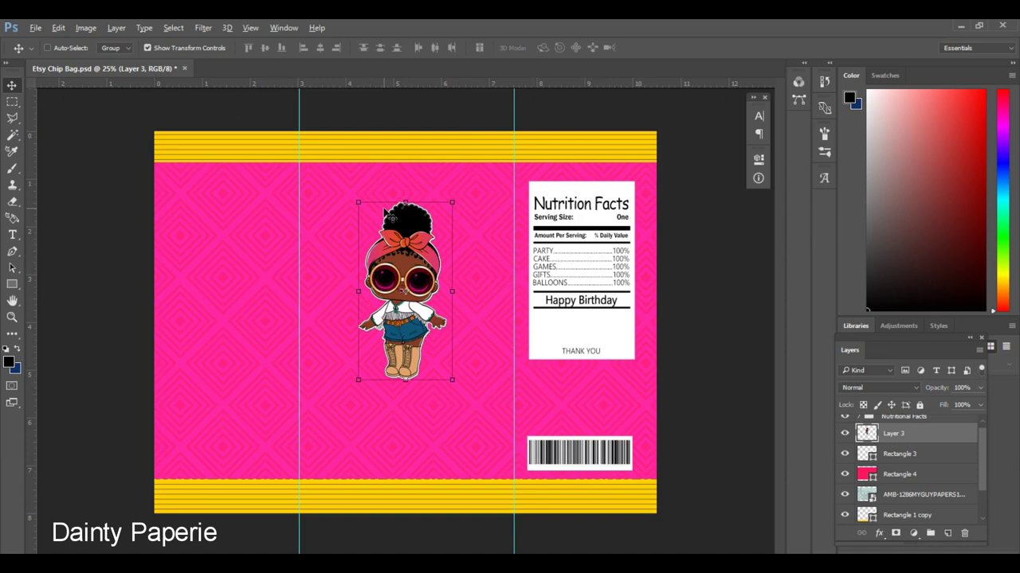
drag(402, 225, 404, 229)
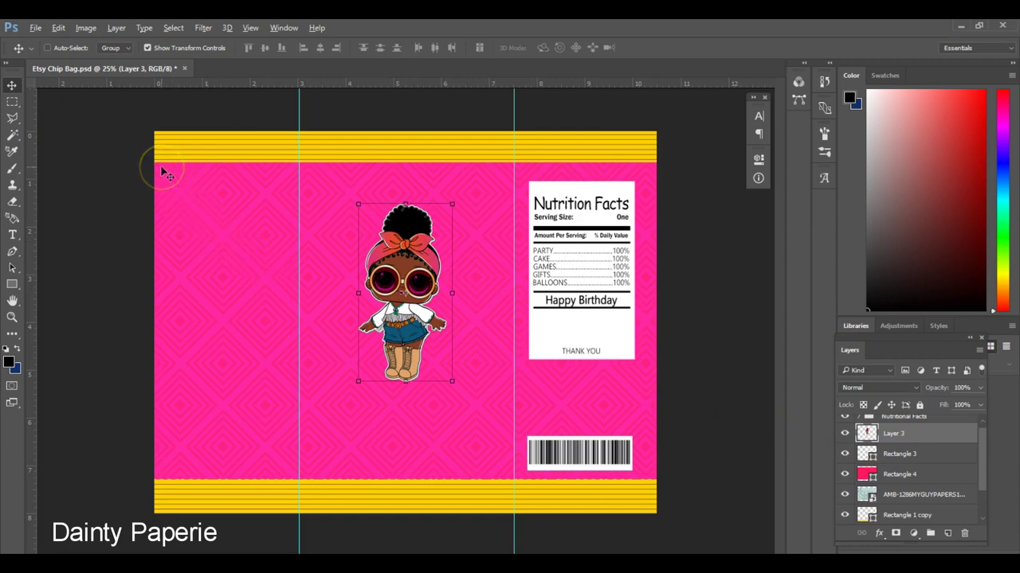
Place New_Doritos_Logo from the Desktop folder as an embedded image above Layer 3.
click(36, 30)
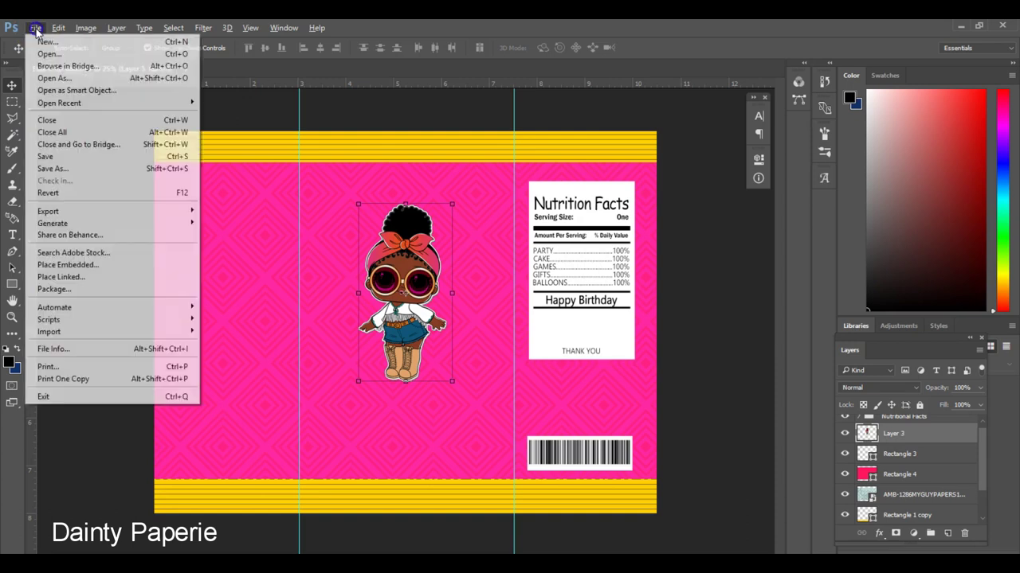
click(57, 264)
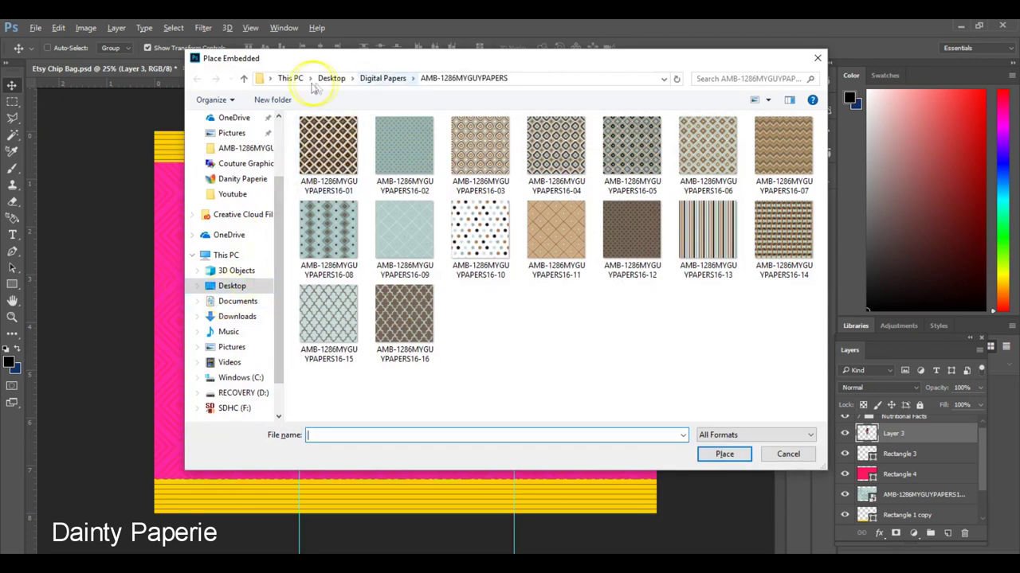
click(326, 78)
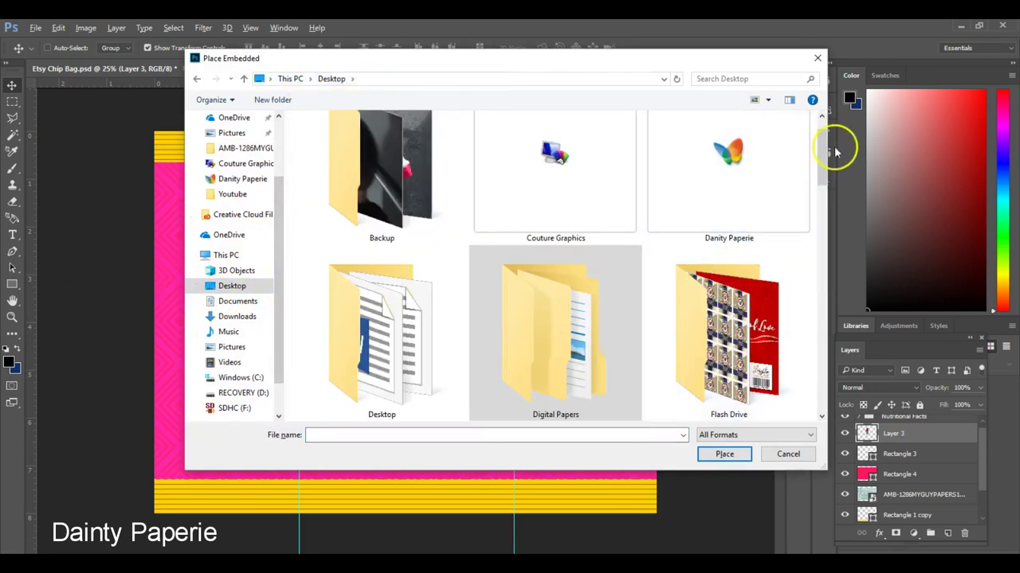
drag(821, 150, 801, 376)
click(434, 239)
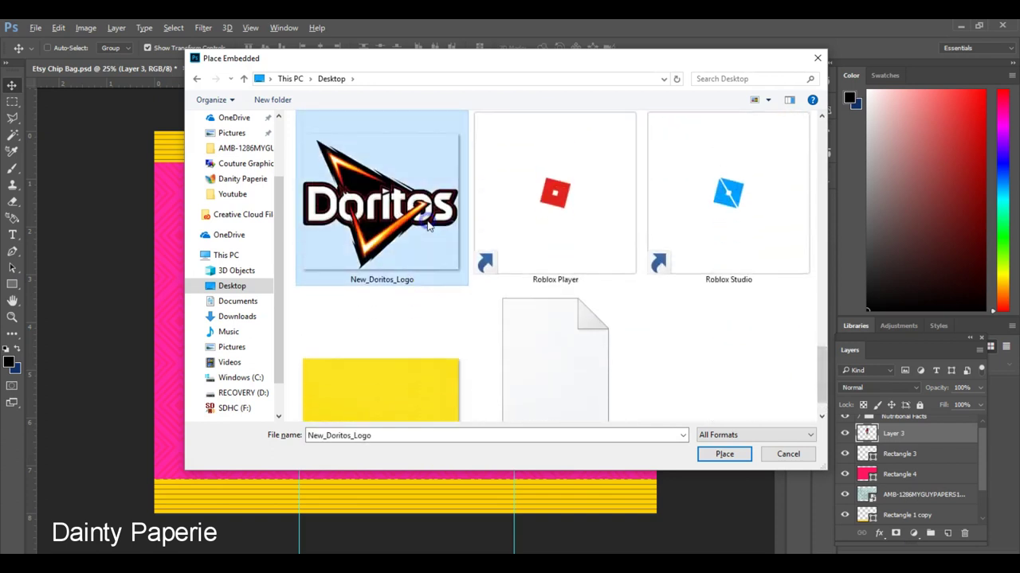
click(724, 454)
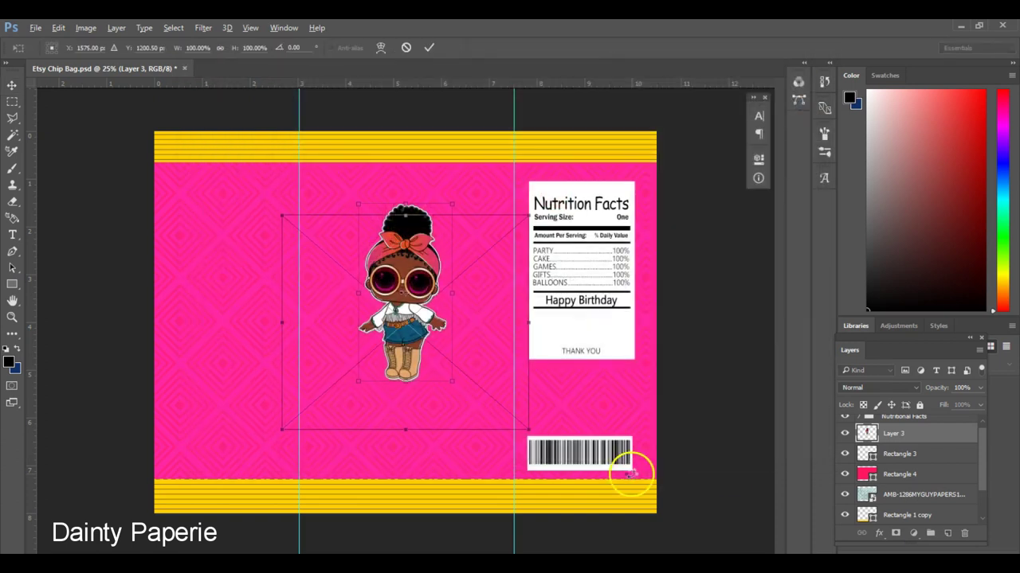
key(Return)
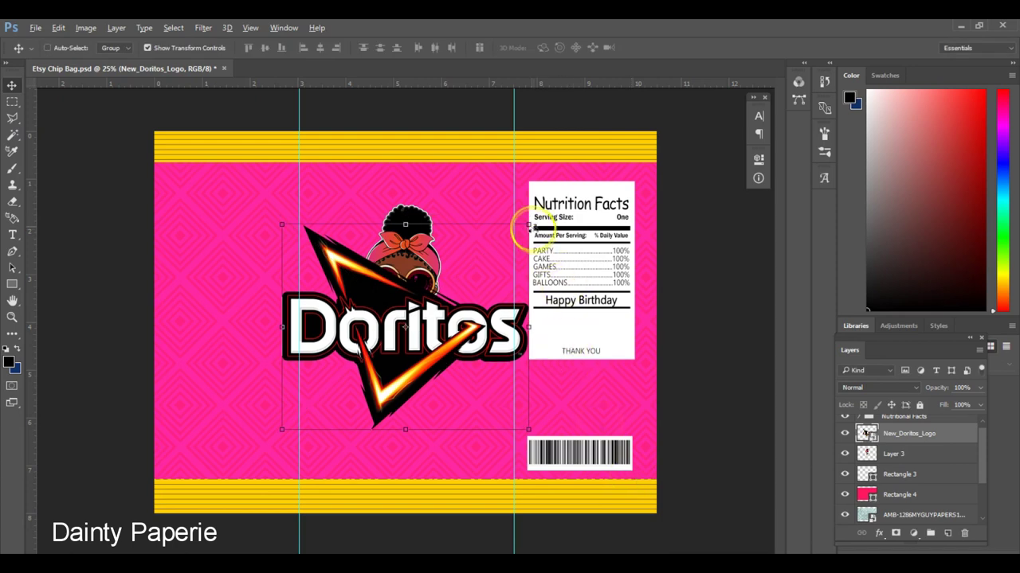
Scale the Doritos logo down proportionally to about 75%.
drag(528, 231, 491, 298)
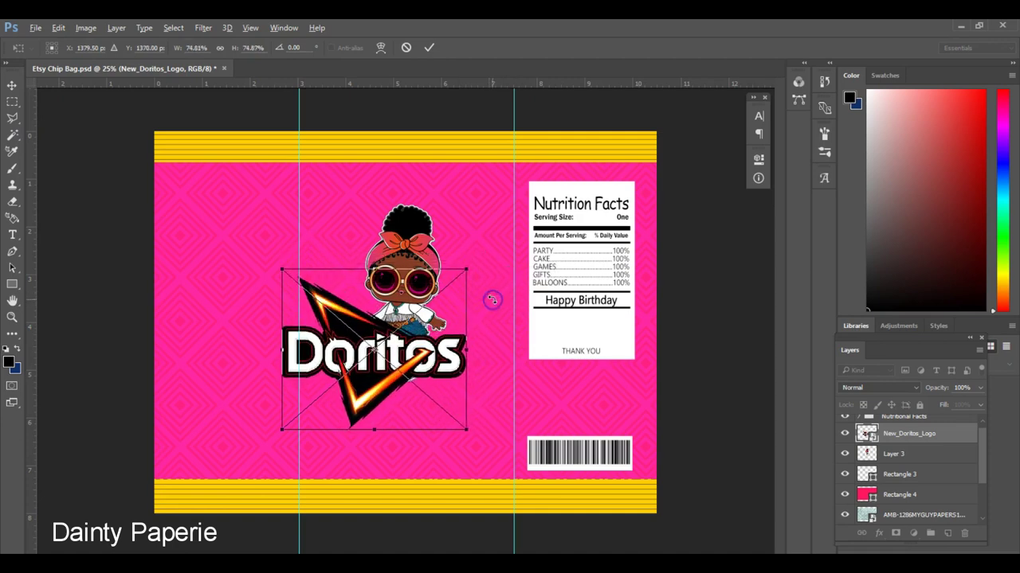
key(Return)
click(471, 310)
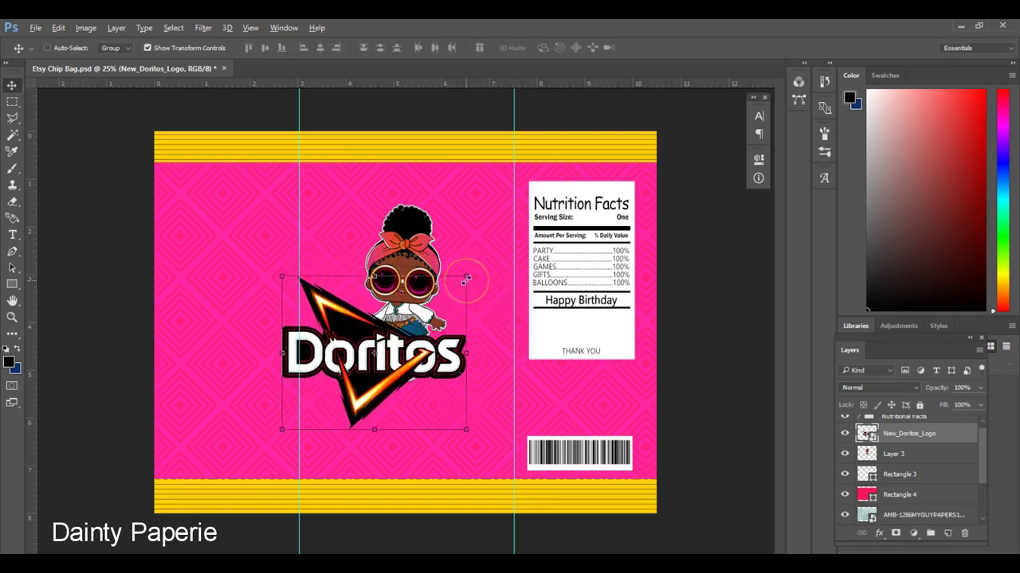
click(466, 279)
Try stretching the Doritos logo horizontally to about 100% width, and undo the stretch.
drag(466, 355, 528, 351)
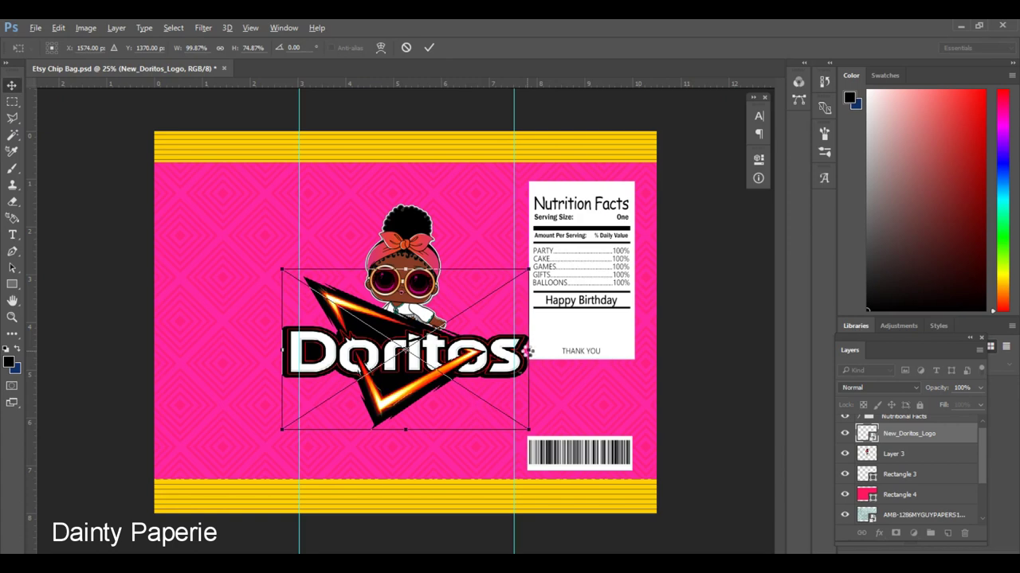
key(Return)
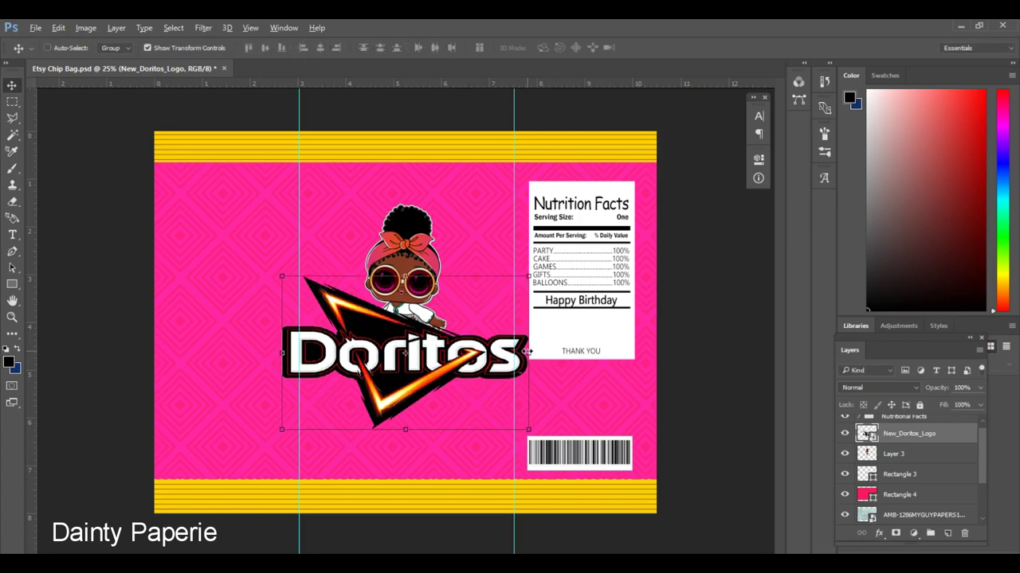
key(ctrl+z)
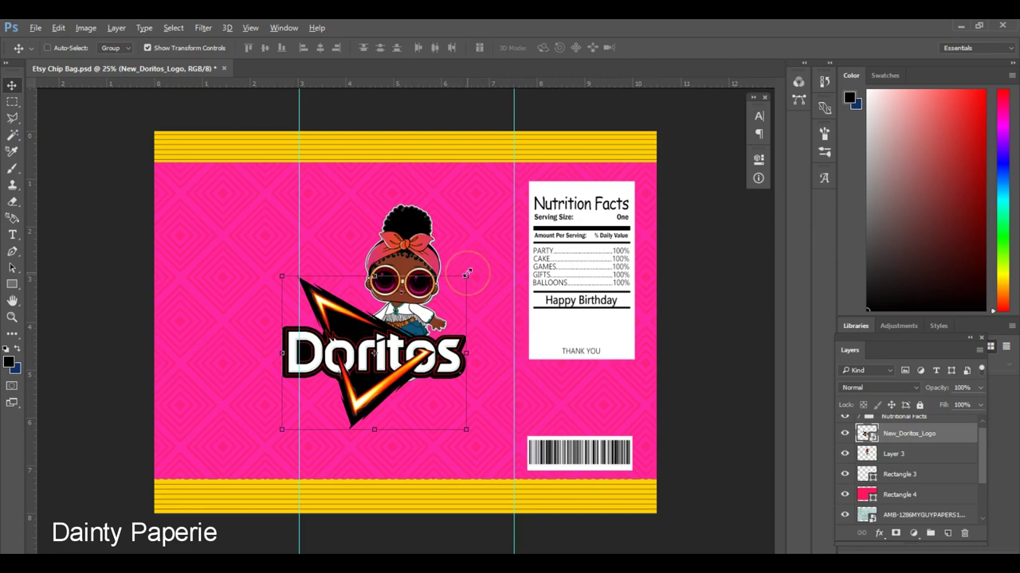
Reduce the Doritos logo proportionally to about 71% and center it in the middle panel over the doll's body.
drag(468, 273, 485, 310)
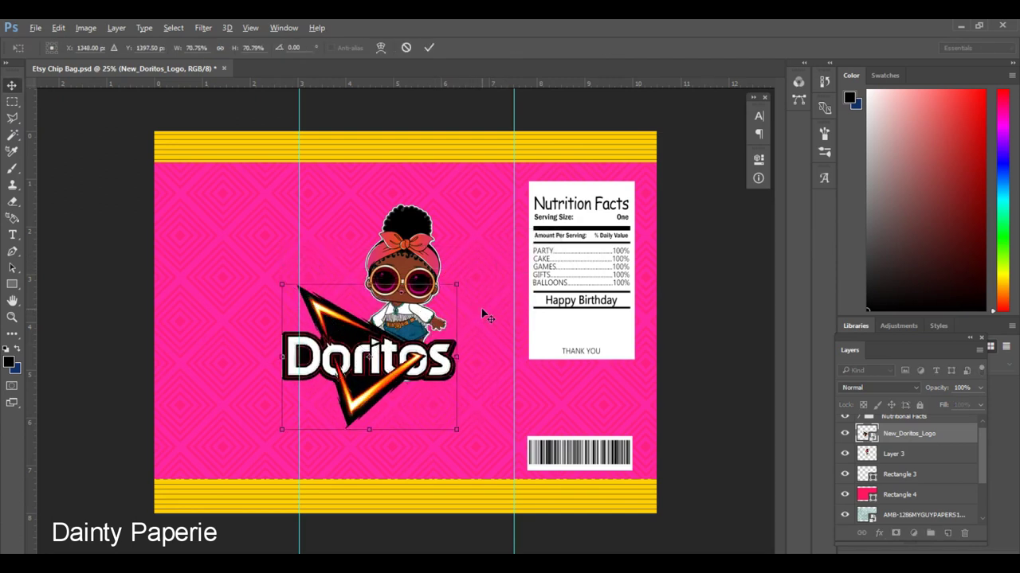
key(Return)
drag(423, 352, 462, 328)
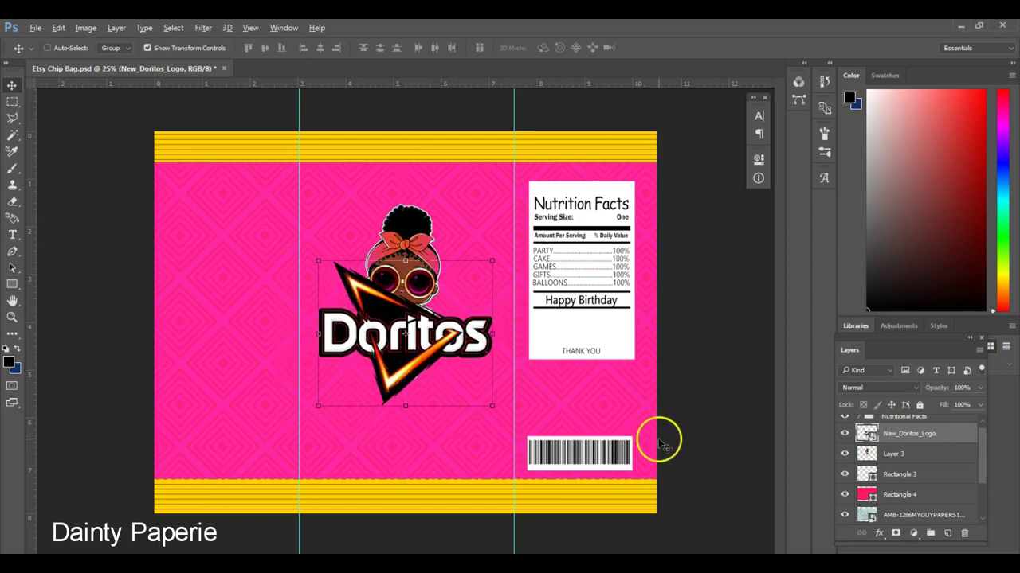
Move the doll on Layer 3 up so its whole face stands above the Doritos logo, and reselect the logo layer.
click(916, 453)
drag(420, 259, 423, 241)
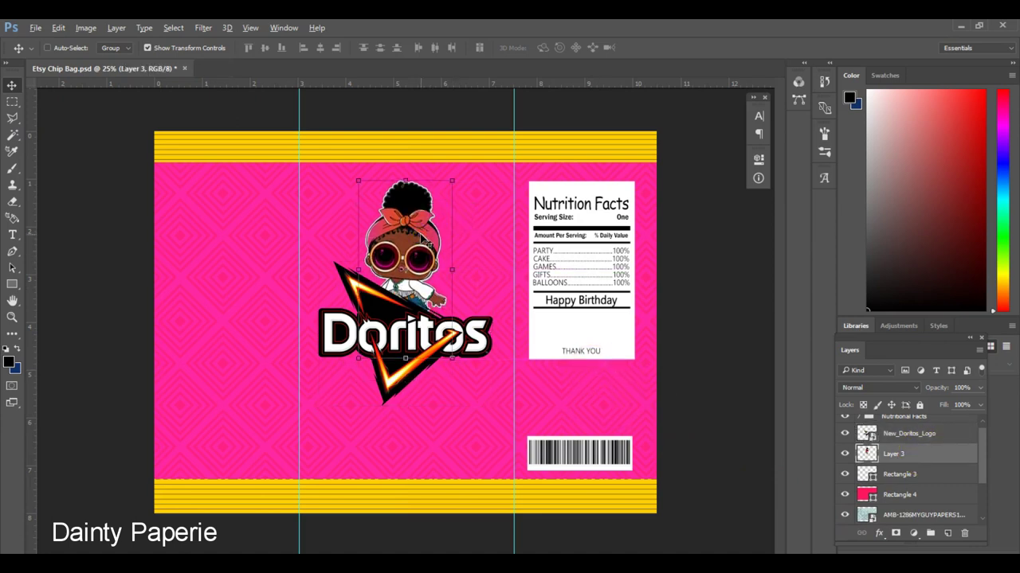
click(876, 472)
click(886, 433)
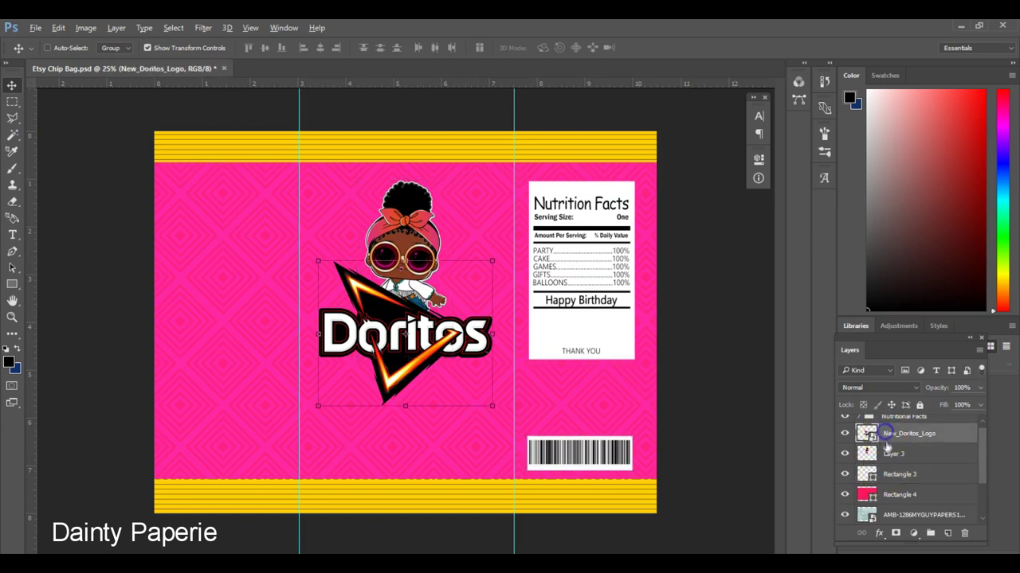
Place the LOL Surprise logo image e2aa3bf05a1d8e41294ec902435099d0 from the Desktop as an embedded object directly above Layer 3.
click(889, 455)
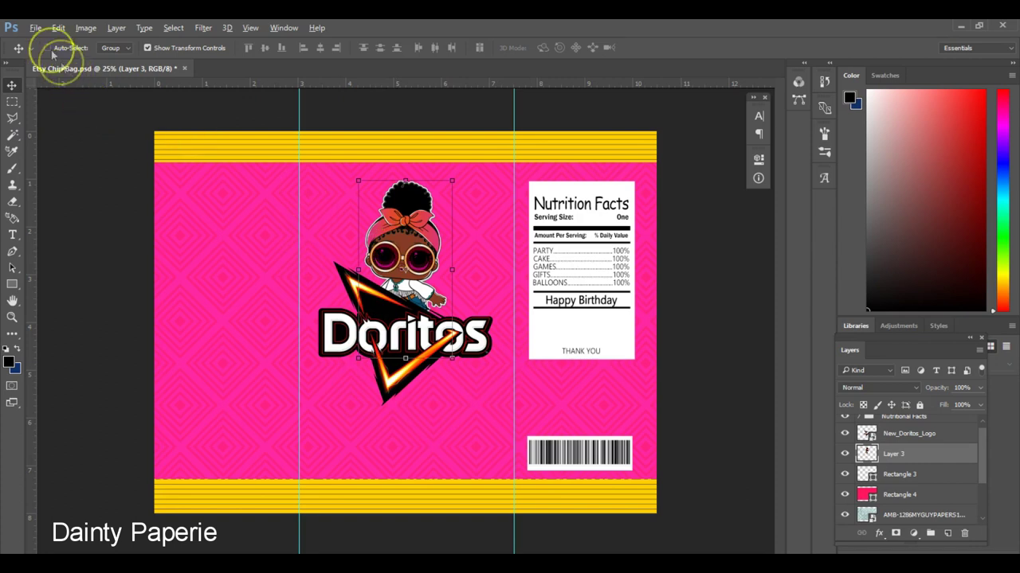
click(36, 27)
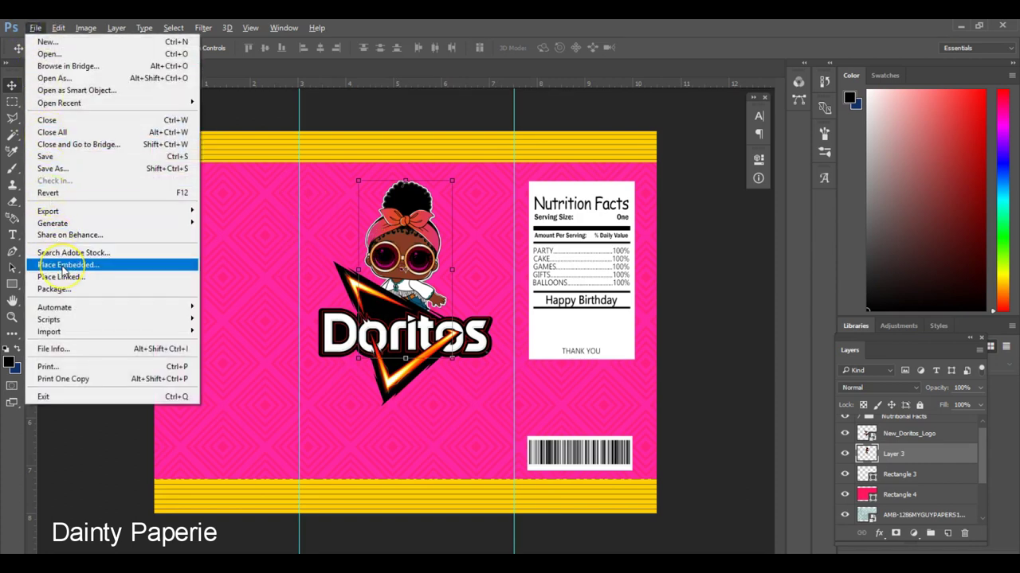
click(64, 266)
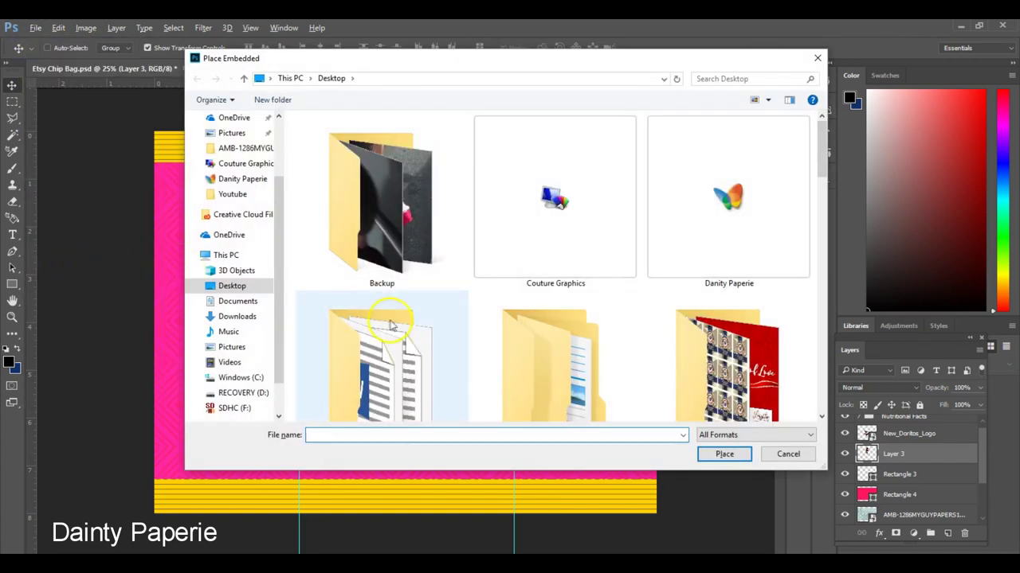
drag(821, 191, 808, 310)
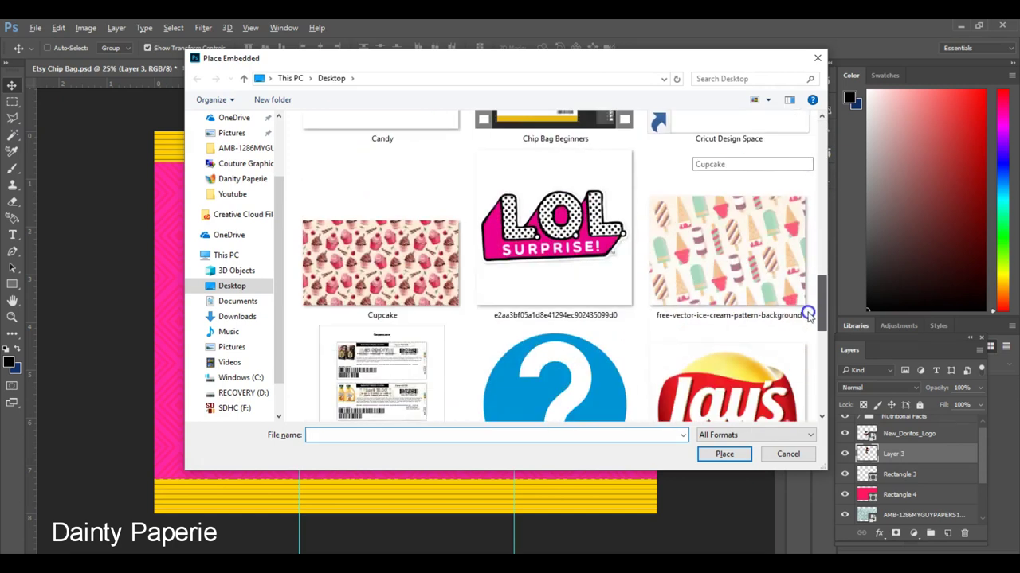
click(593, 282)
click(721, 454)
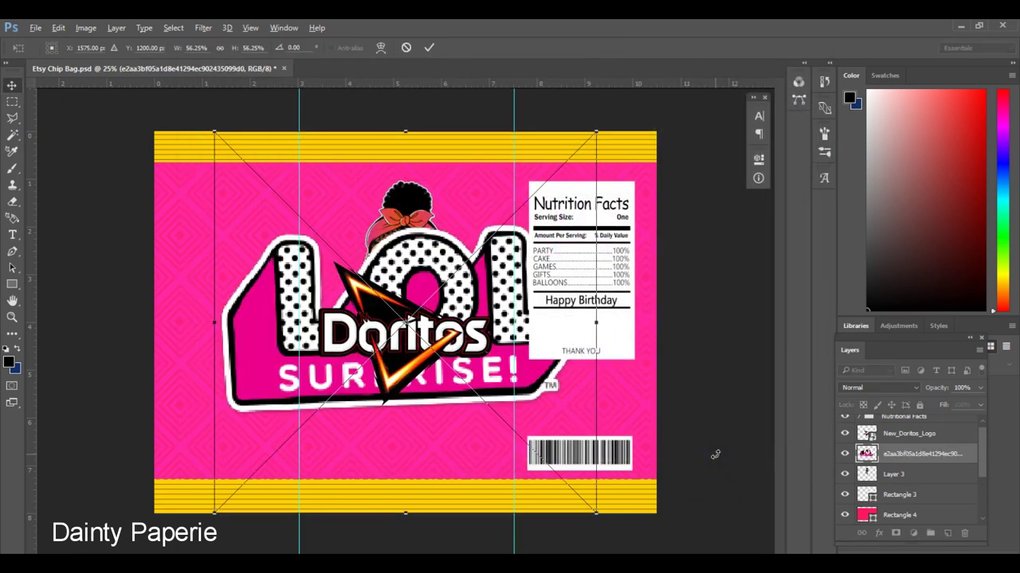
key(Return)
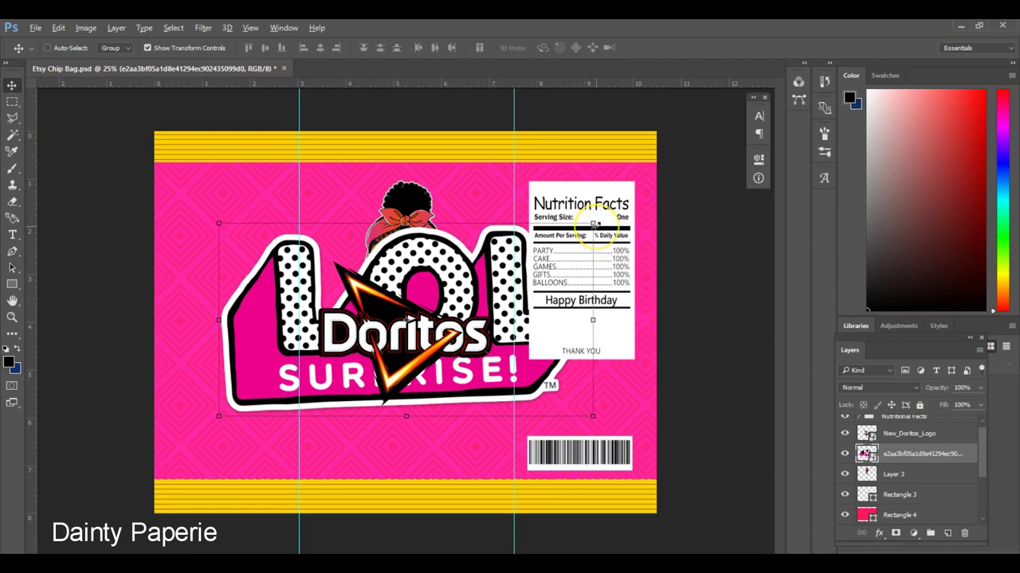
Scale the LOL Surprise logo down proportionally to about 2.8 inches wide and center it in the middle panel below the Doritos logo.
click(593, 225)
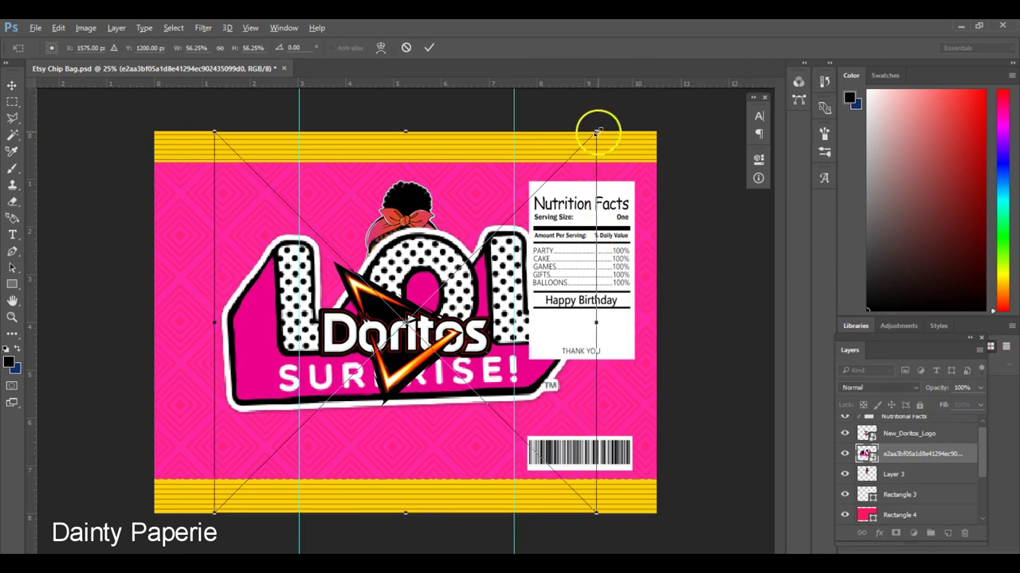
drag(599, 141, 357, 383)
key(Return)
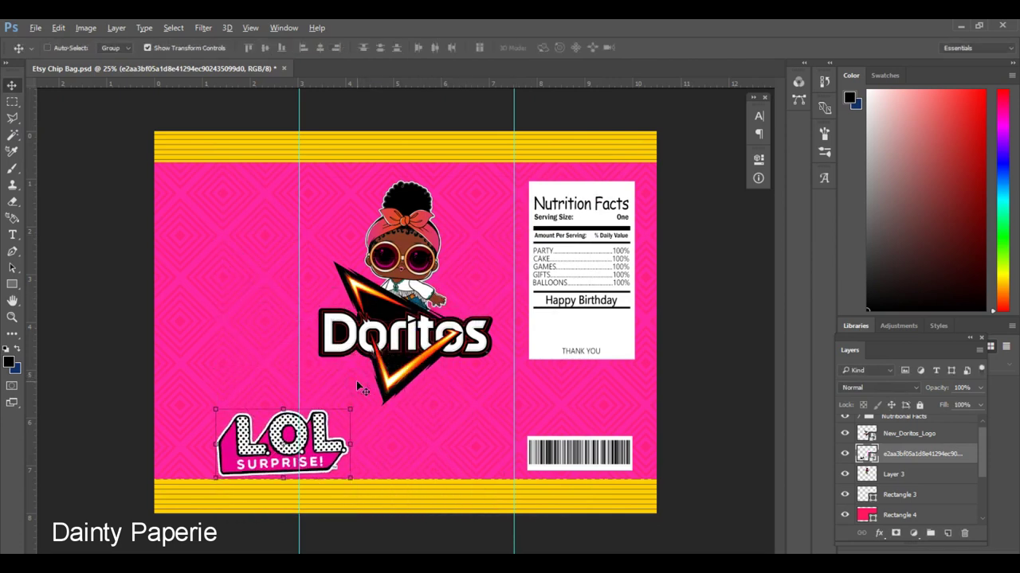
drag(306, 430, 431, 425)
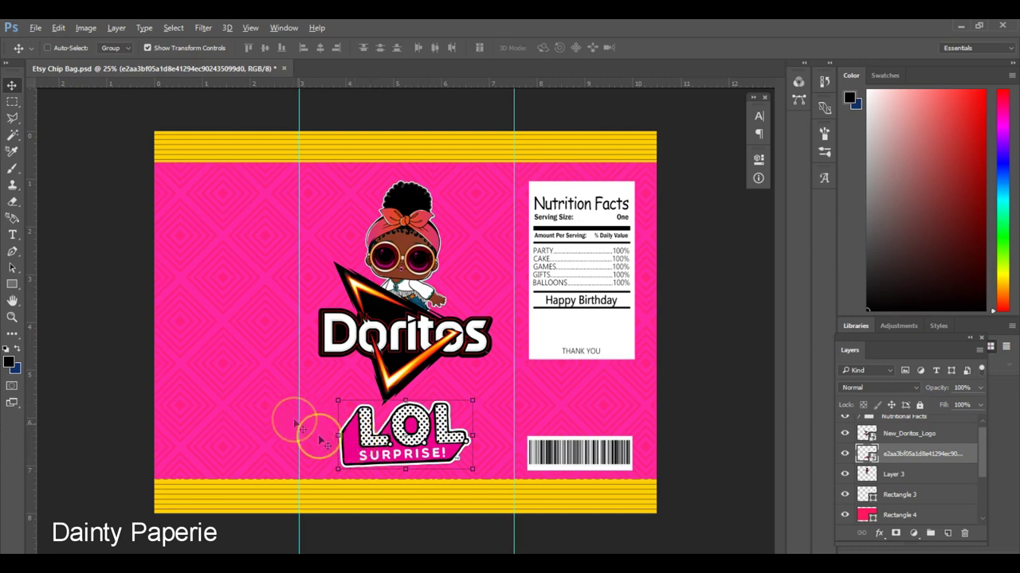
Select the magenta background area of the LOL Surprise logo and the inside of its letter O with the Magic Wand.
key(ctrl+plus)
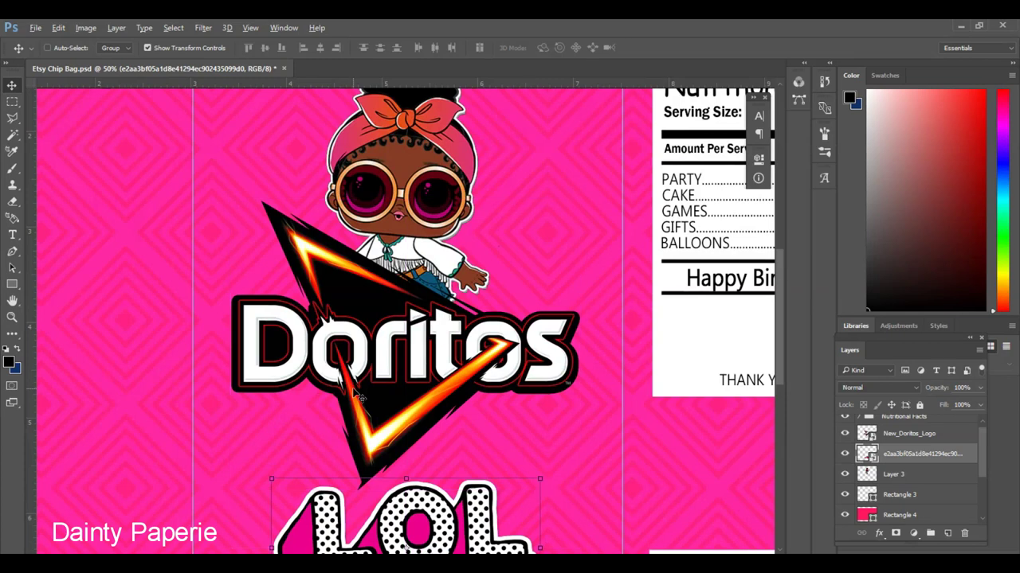
key(ctrl)
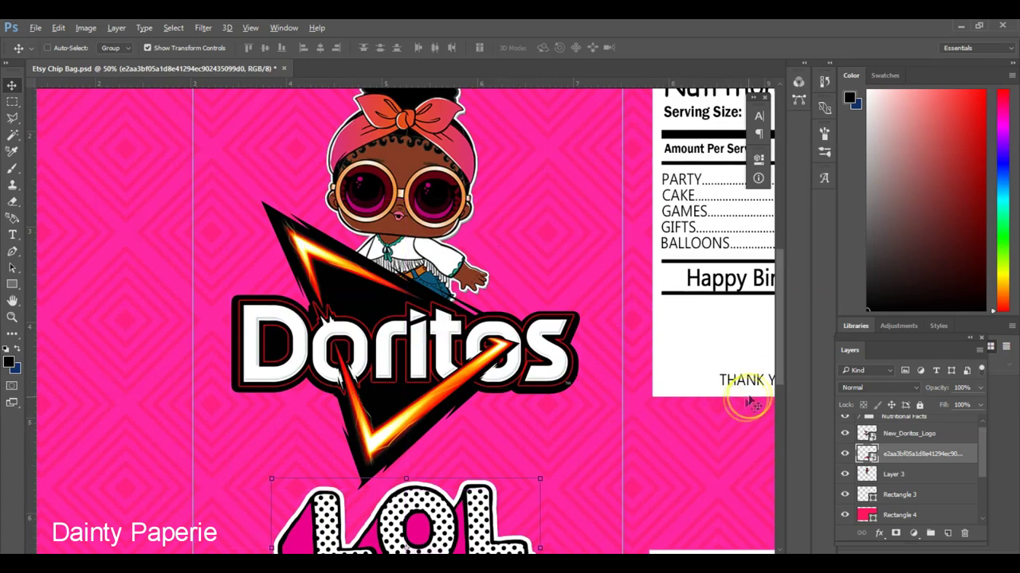
drag(777, 361, 777, 408)
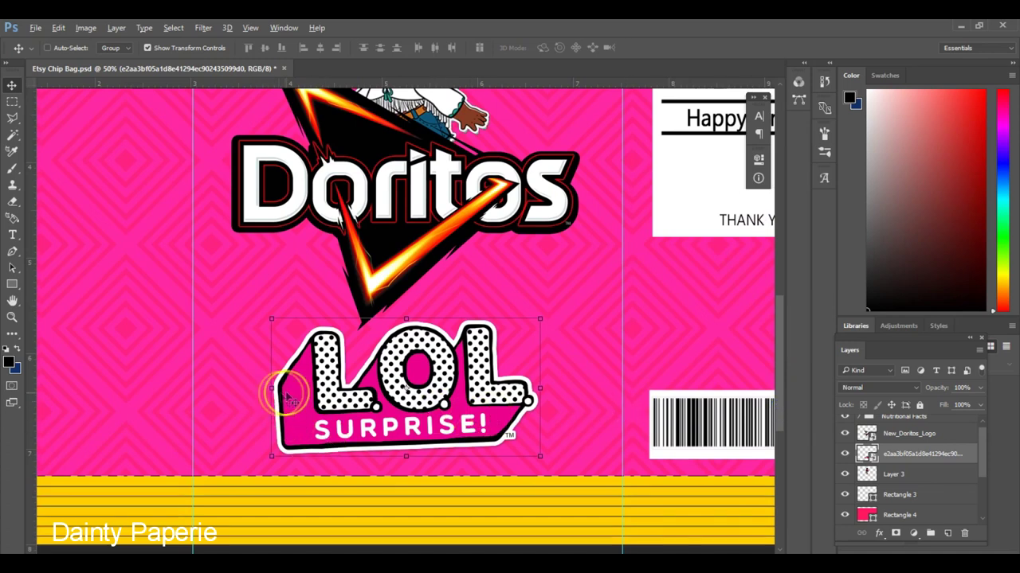
click(12, 137)
click(295, 394)
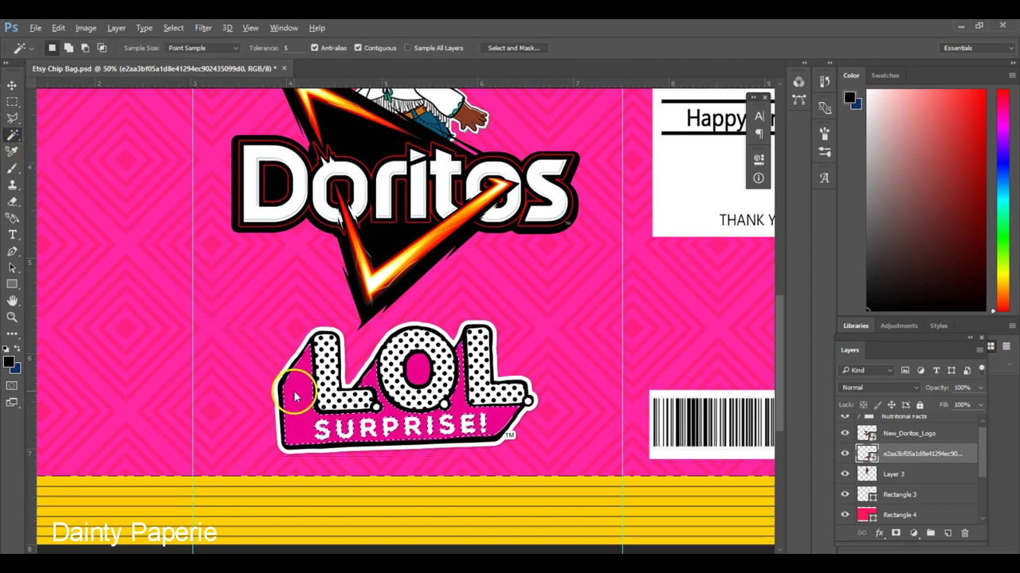
shift+click(414, 372)
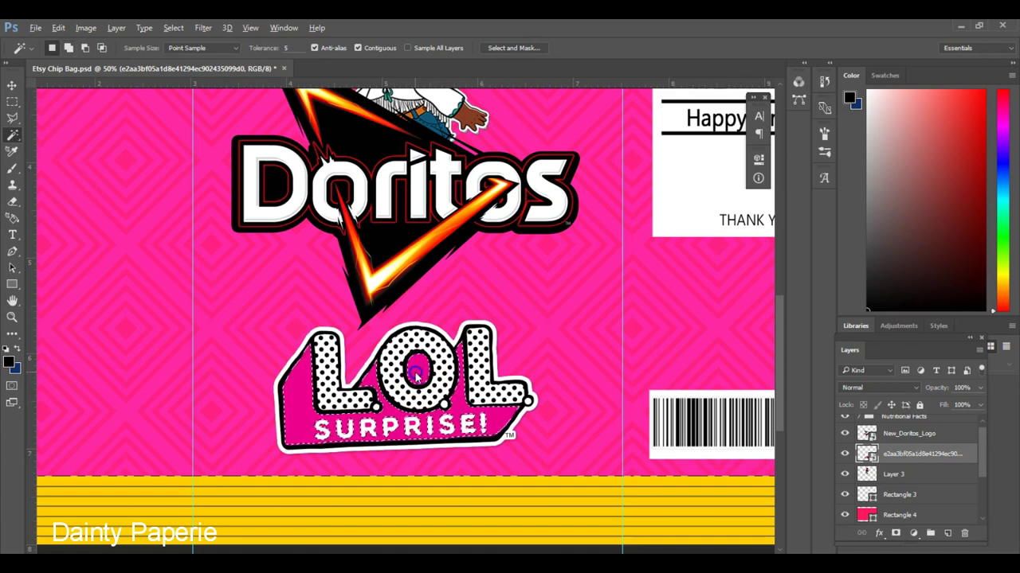
Add the enclosed magenta areas inside the P and R letters of SURPRISE to the Magic Wand selection.
scroll(414, 371, up, 1)
scroll(414, 371, up, 3)
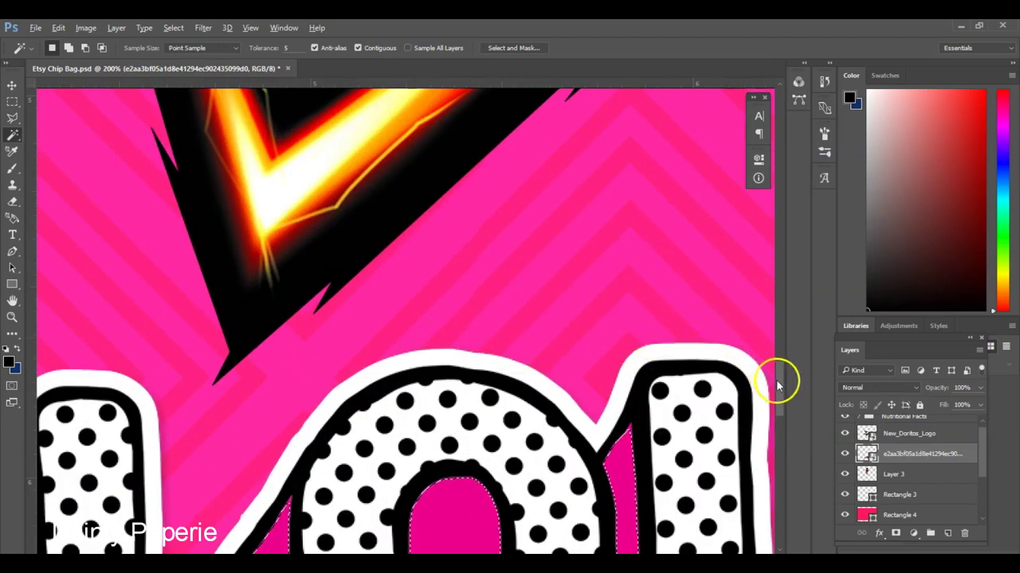
drag(778, 382, 778, 417)
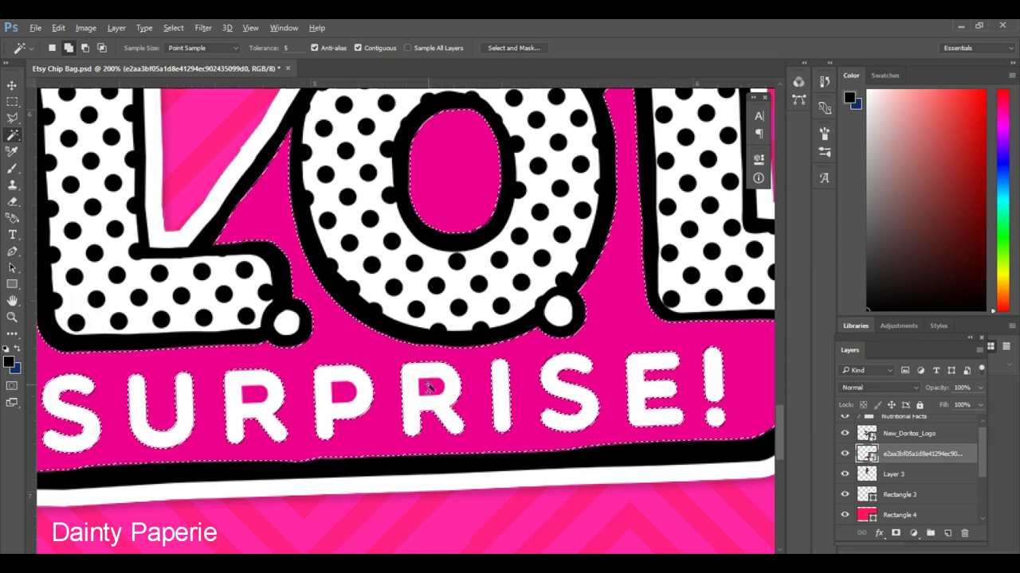
click(343, 389)
click(259, 390)
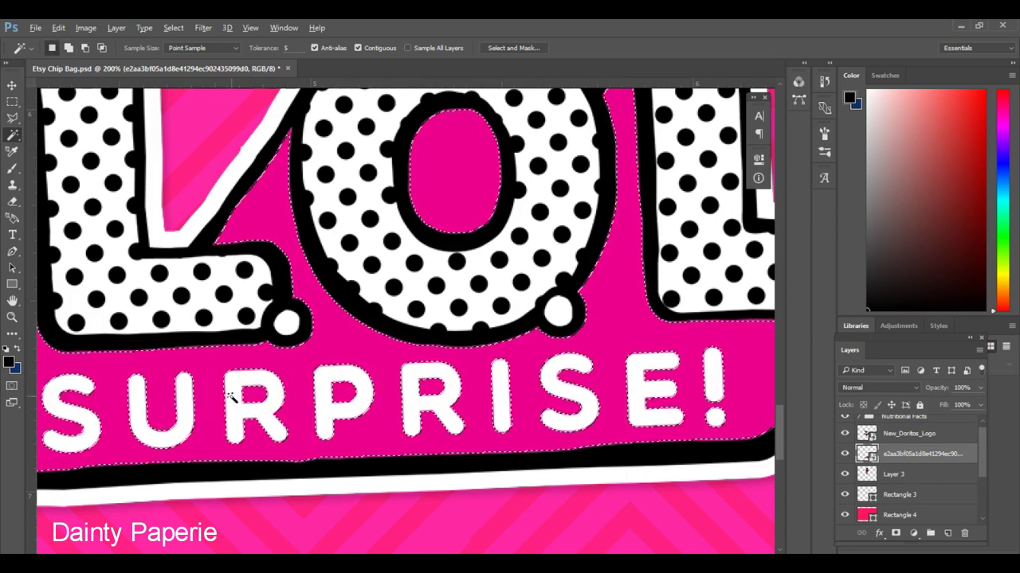
key(ctrl+minus)
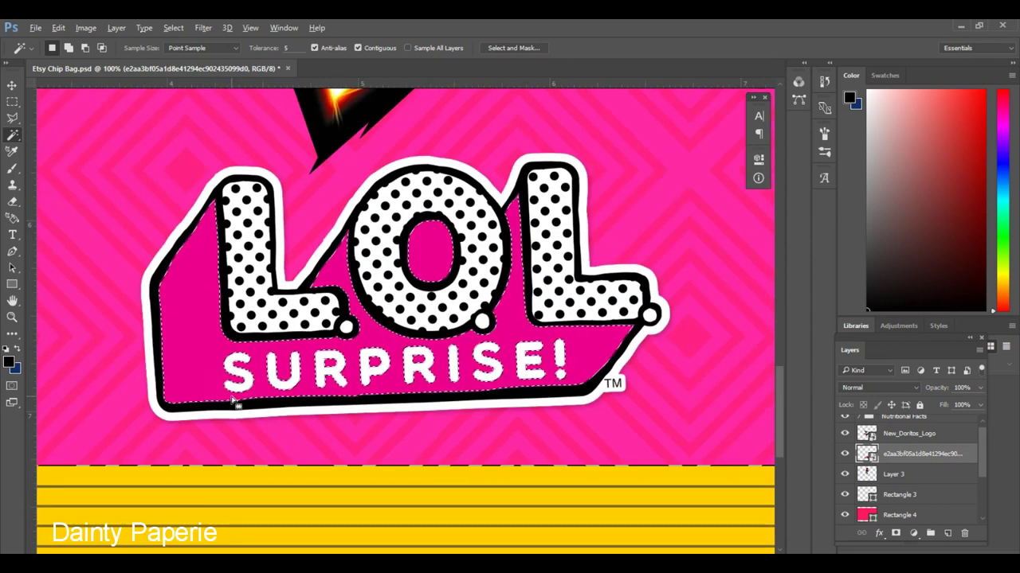
Set the foreground color to the pink ff28a4 sampled from the wrapper's patterned background.
click(9, 363)
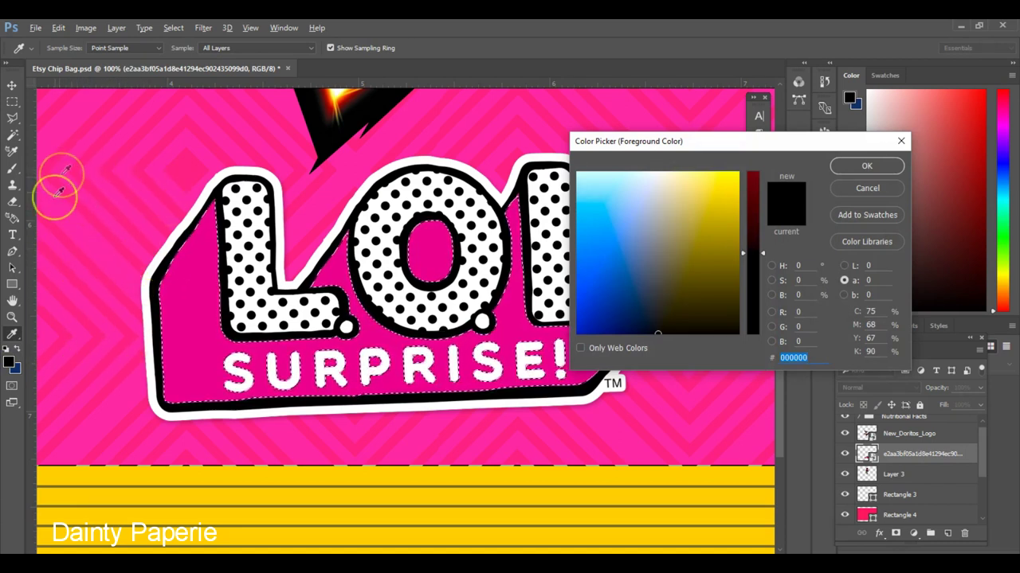
click(94, 238)
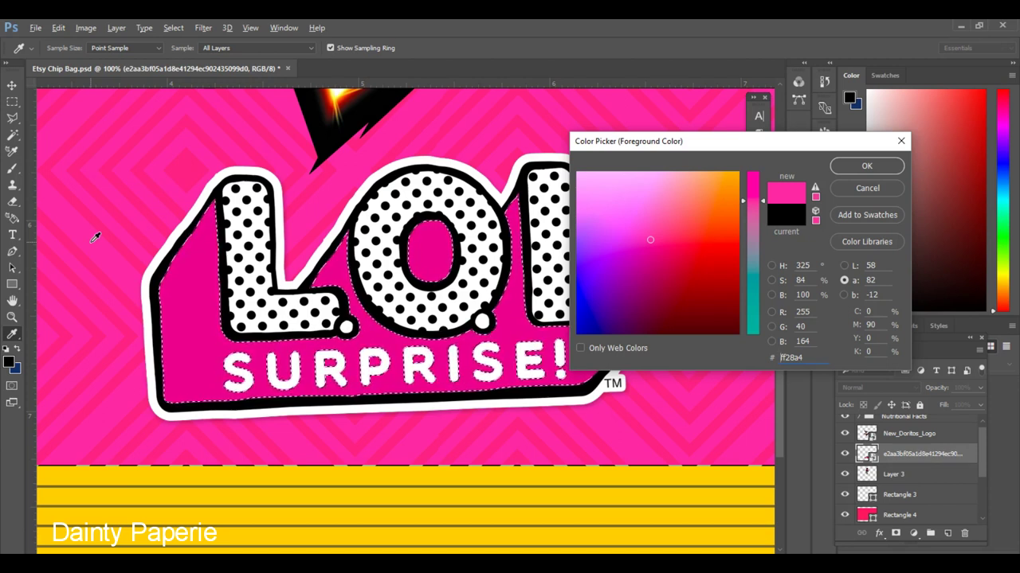
mouse_move(99, 238)
mouse_down()
mouse_move(106, 233)
mouse_move(105, 254)
mouse_up()
click(108, 249)
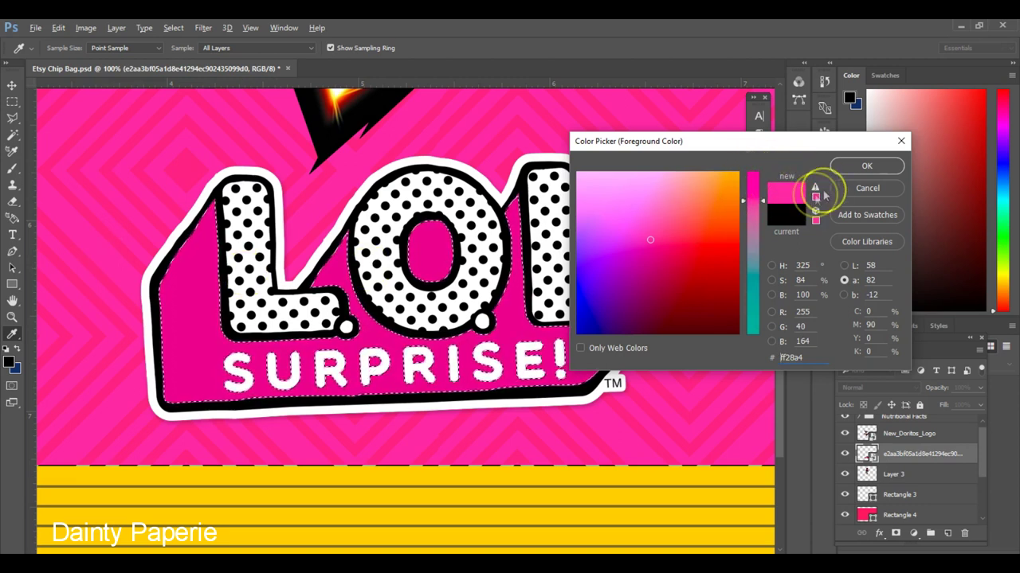
click(867, 166)
key(w)
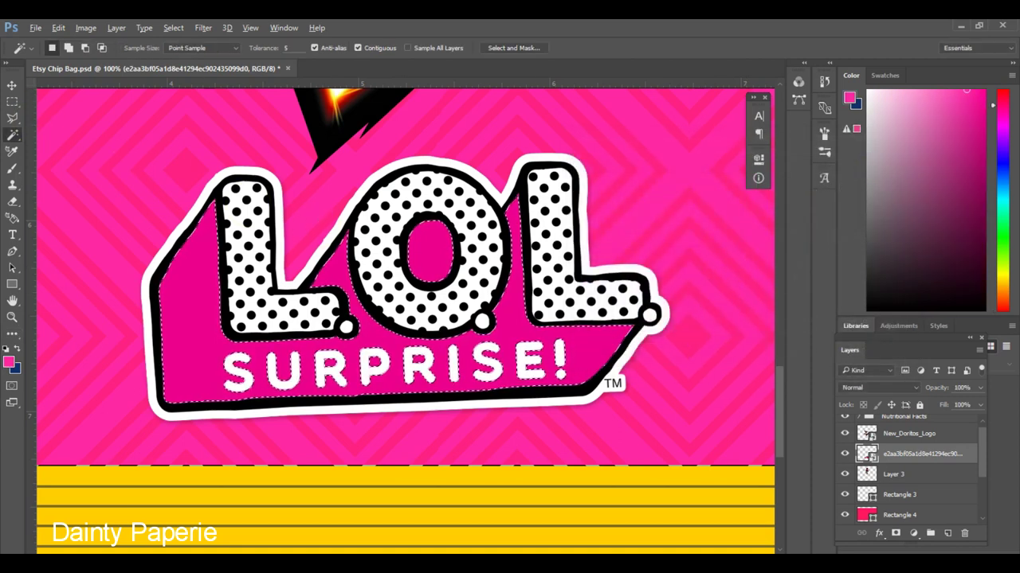
Choose the Brush tool and rasterize the LOL Surprise logo layer so it can be painted on.
click(12, 170)
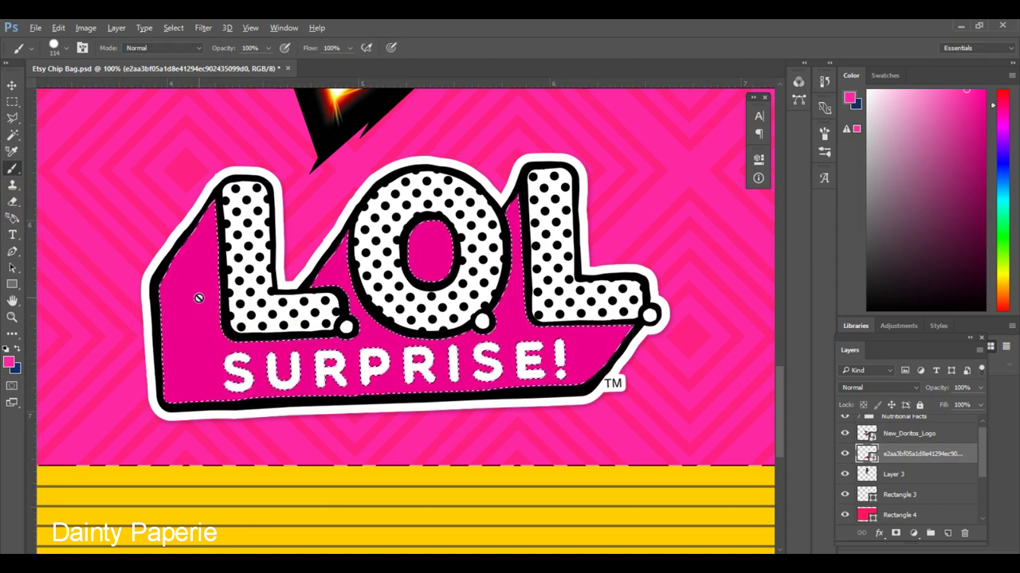
right_click(894, 458)
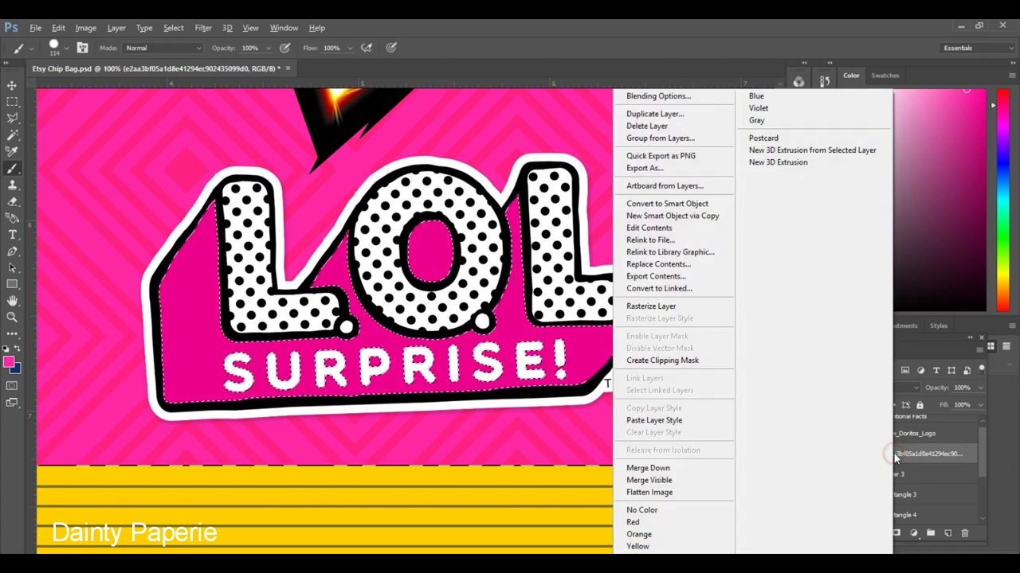
click(653, 309)
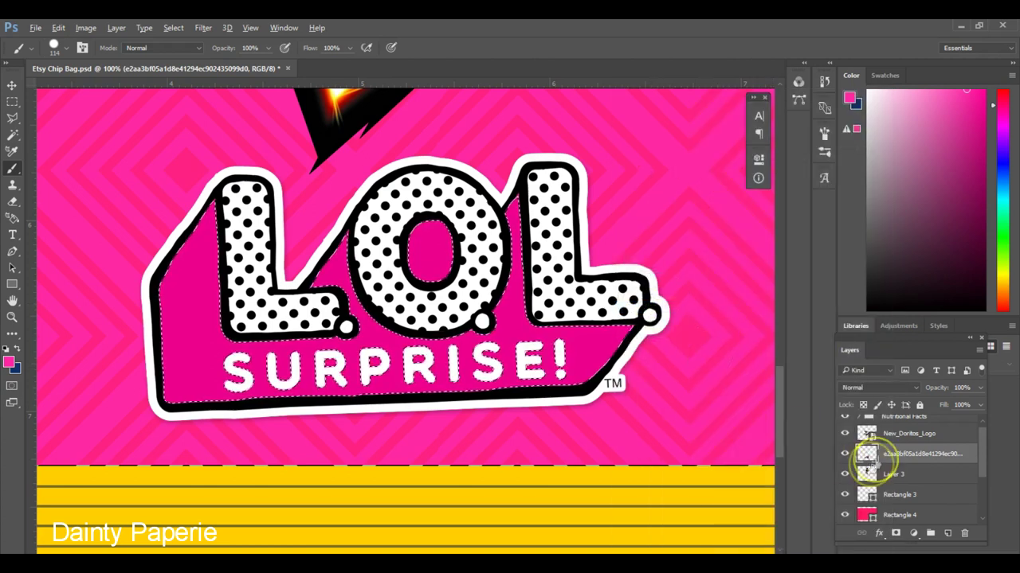
Paint the selected magenta areas of the LOL Surprise logo with the sampled pink, and deselect.
click(602, 365)
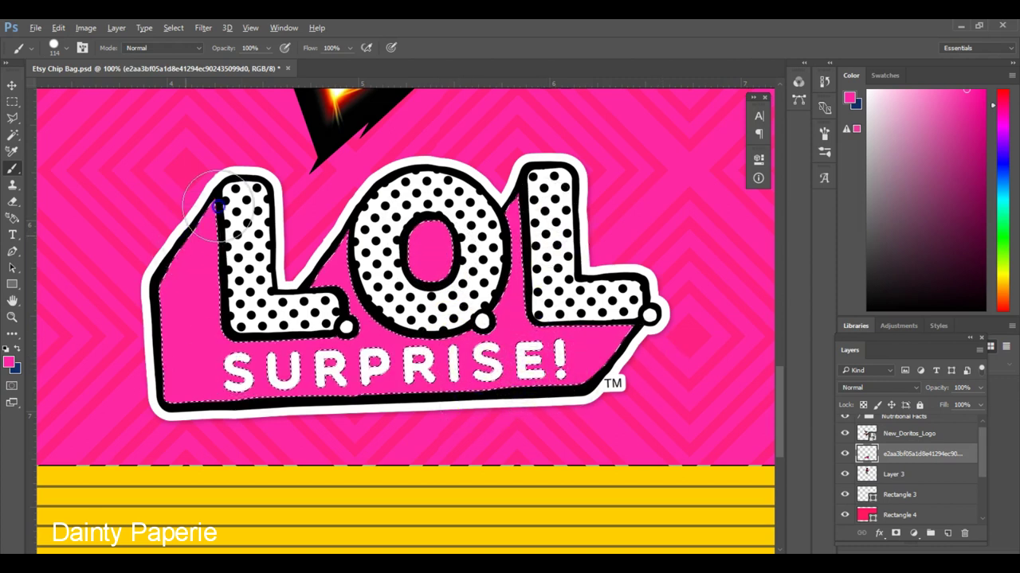
click(674, 315)
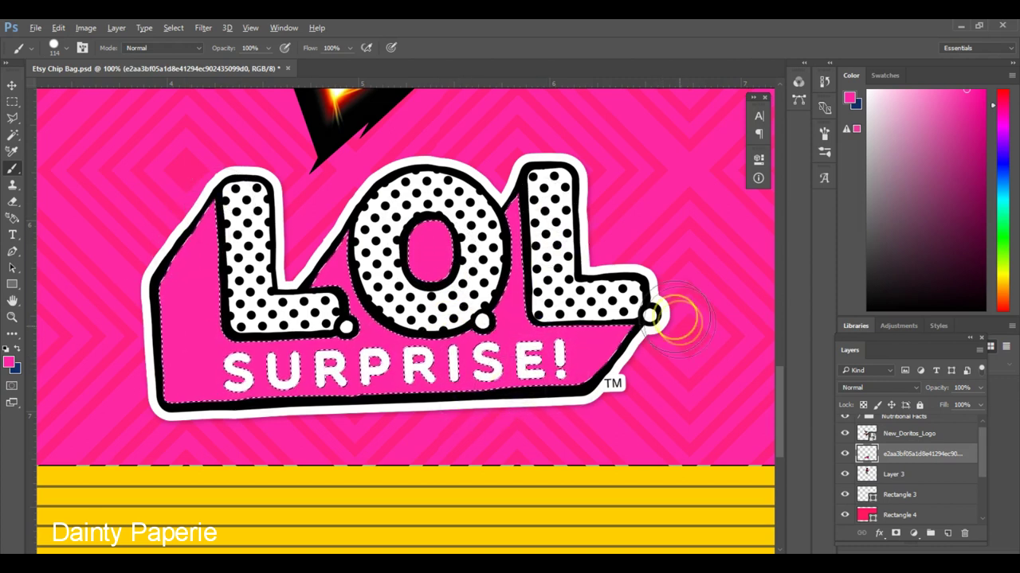
click(221, 326)
key(ctrl+d)
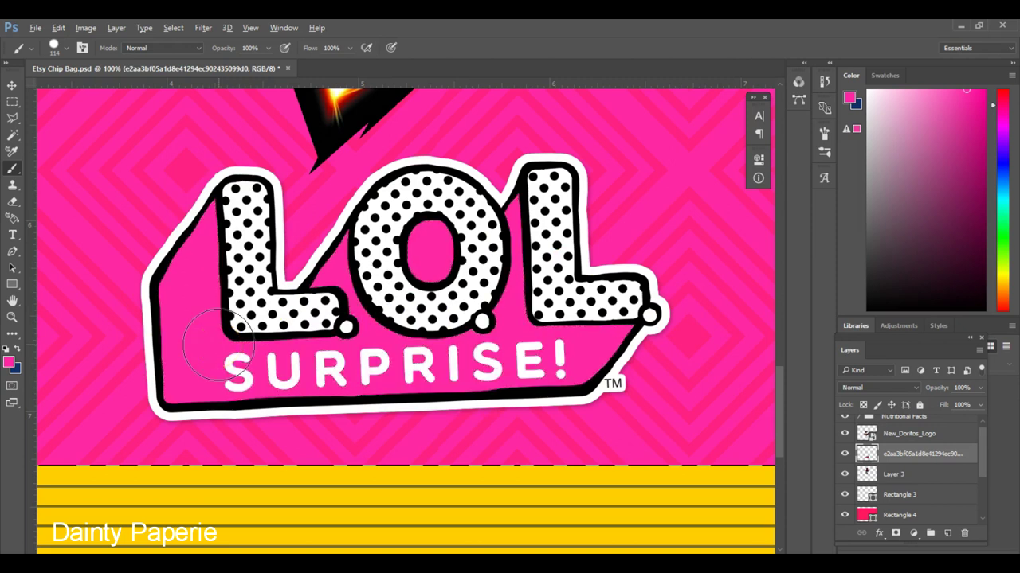
Move the LOL Surprise logo up against the Doritos logo's lower tip and bring its layer above New_Doritos_Logo.
key(ctrl+0)
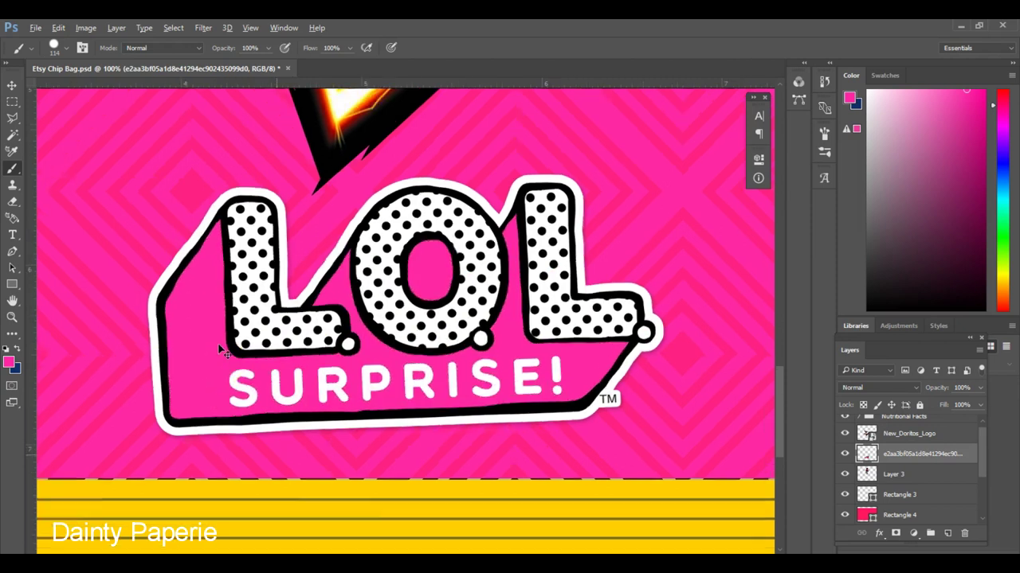
click(221, 360)
click(312, 390)
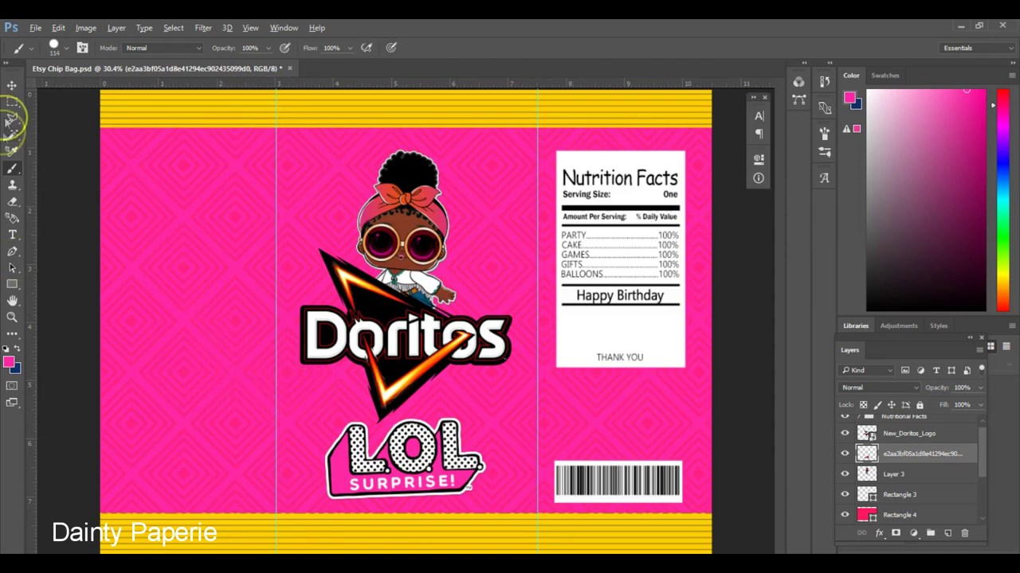
click(12, 85)
click(344, 462)
mouse_move(345, 464)
mouse_down()
mouse_move(339, 439)
mouse_move(339, 451)
mouse_up()
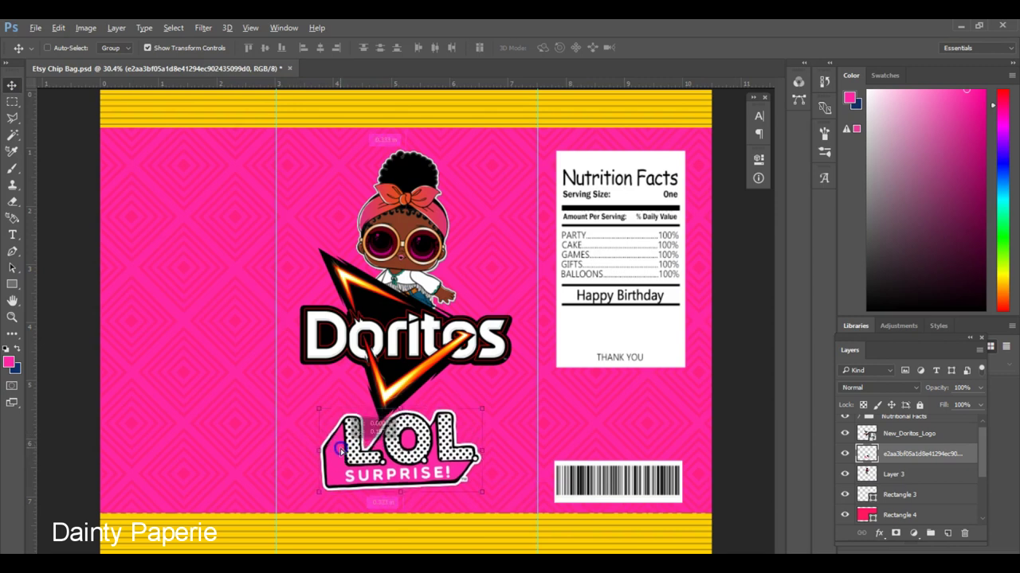
drag(867, 452, 884, 430)
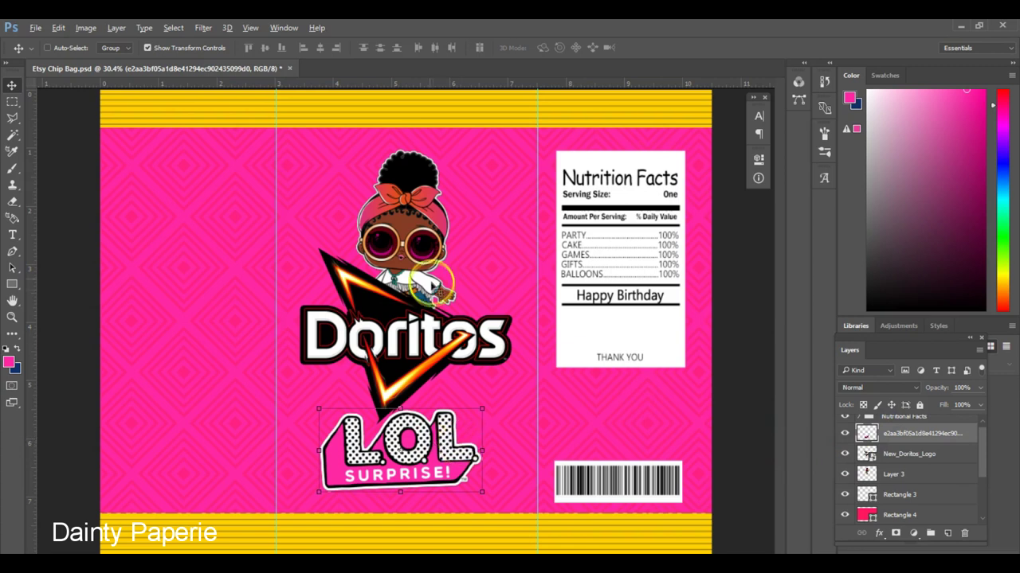
Lower the LOL Surprise logo slightly so it sits just below the Doritos logo's tip, centered in the middle panel.
click(427, 245)
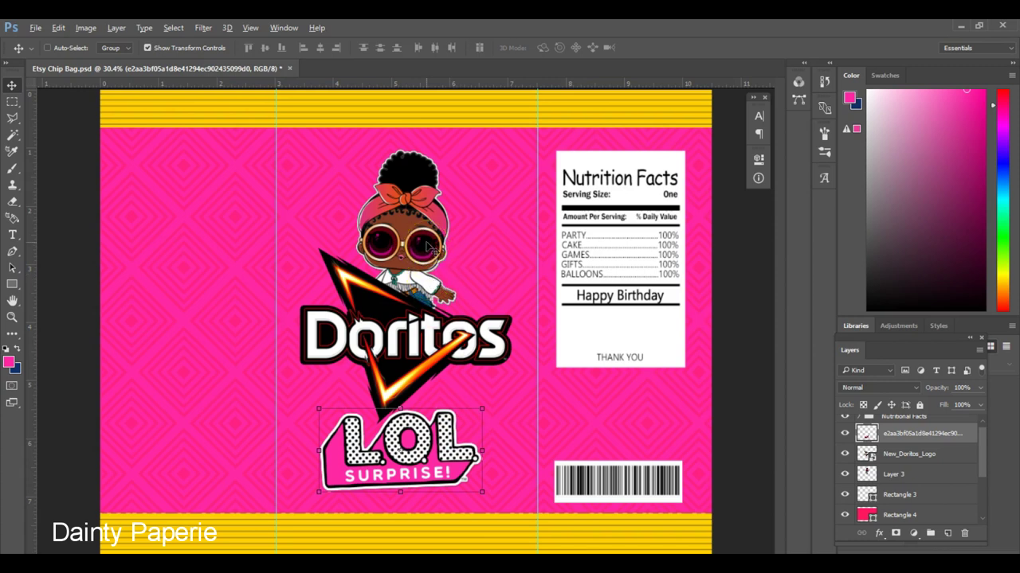
drag(427, 245, 449, 433)
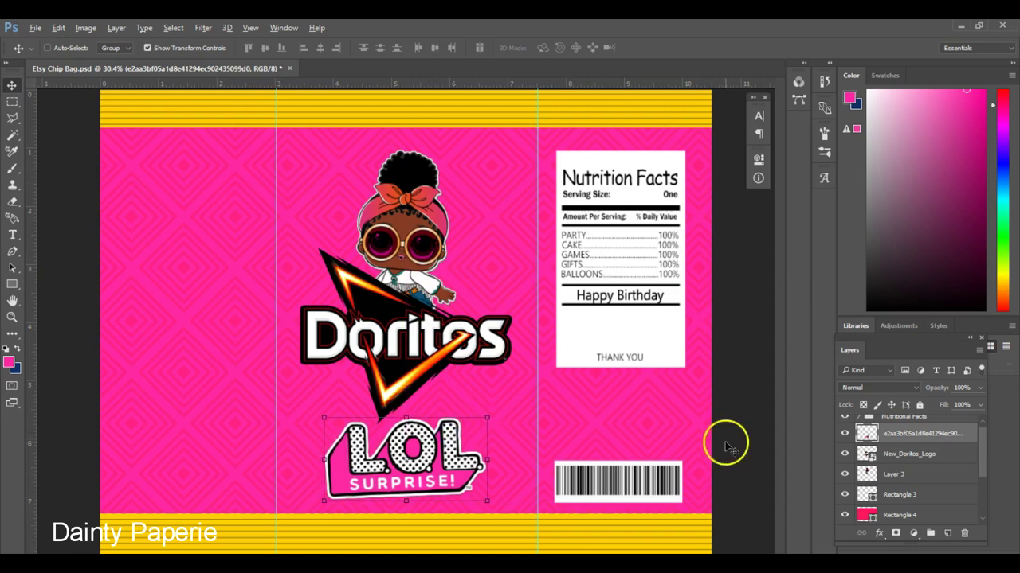
drag(983, 466, 983, 501)
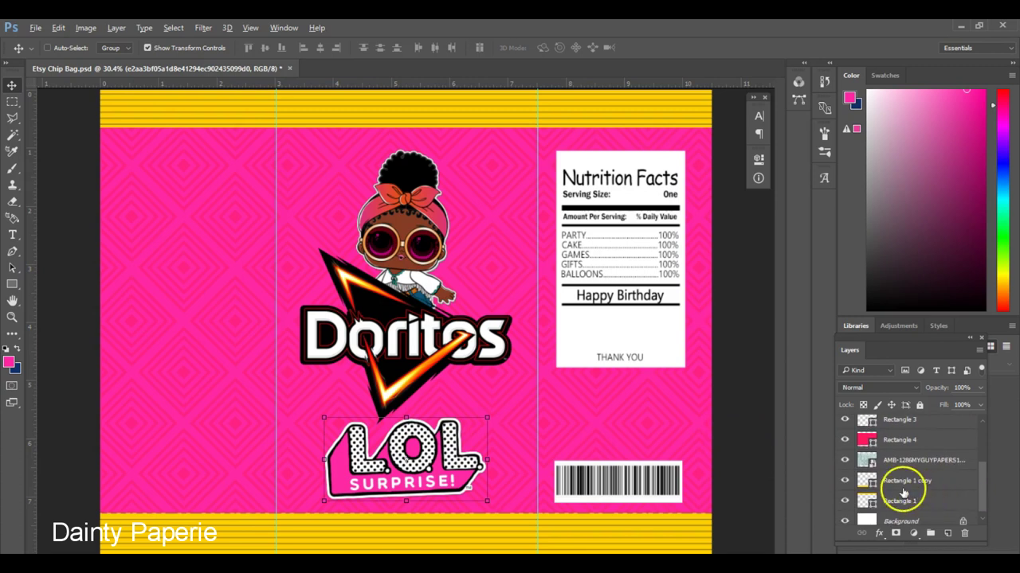
Open the fill color of the upper yellow band, Rectangle 1, and try the muted gold cba334.
key(ctrl+minus)
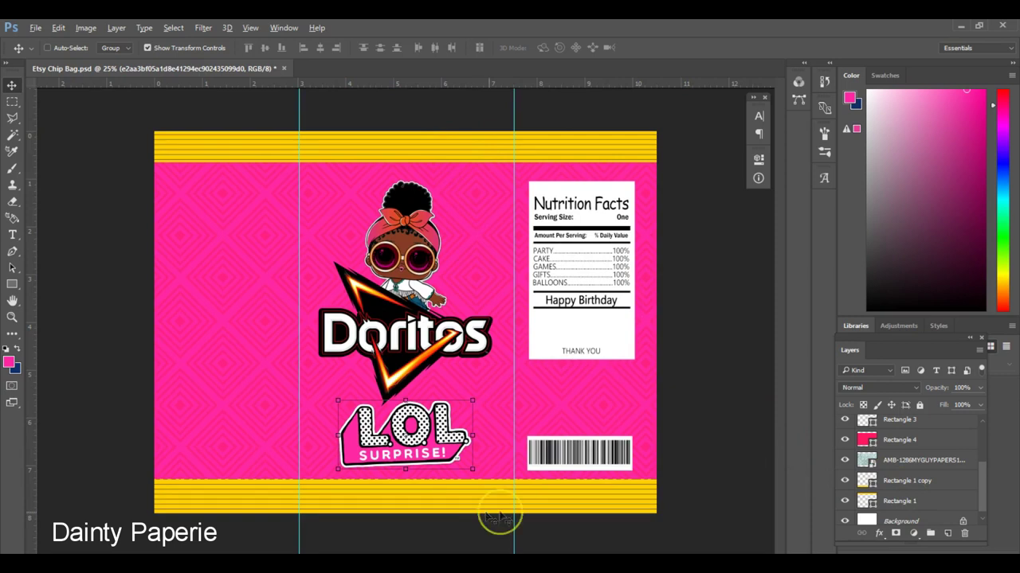
click(865, 500)
double_click(866, 500)
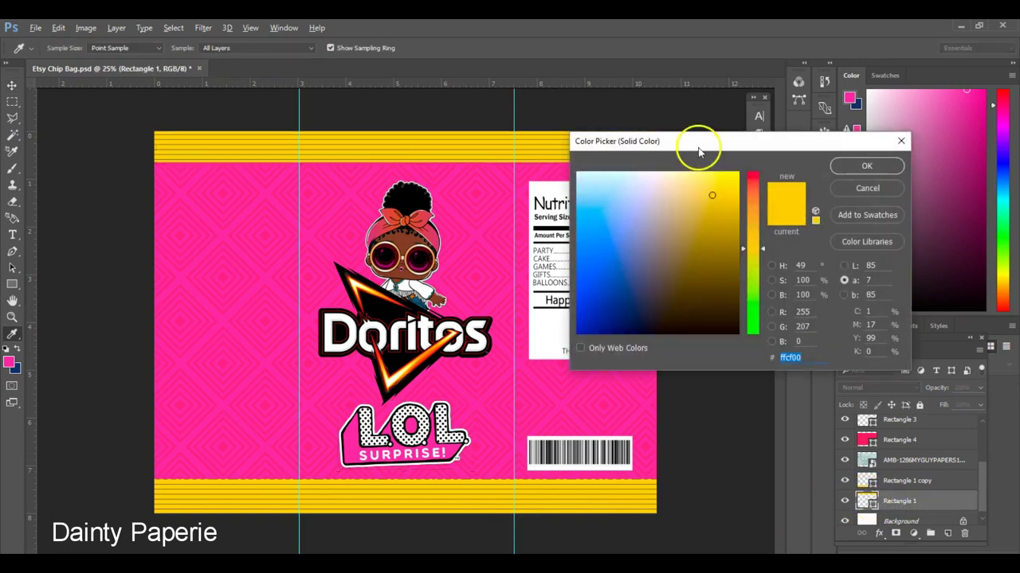
drag(696, 141, 620, 122)
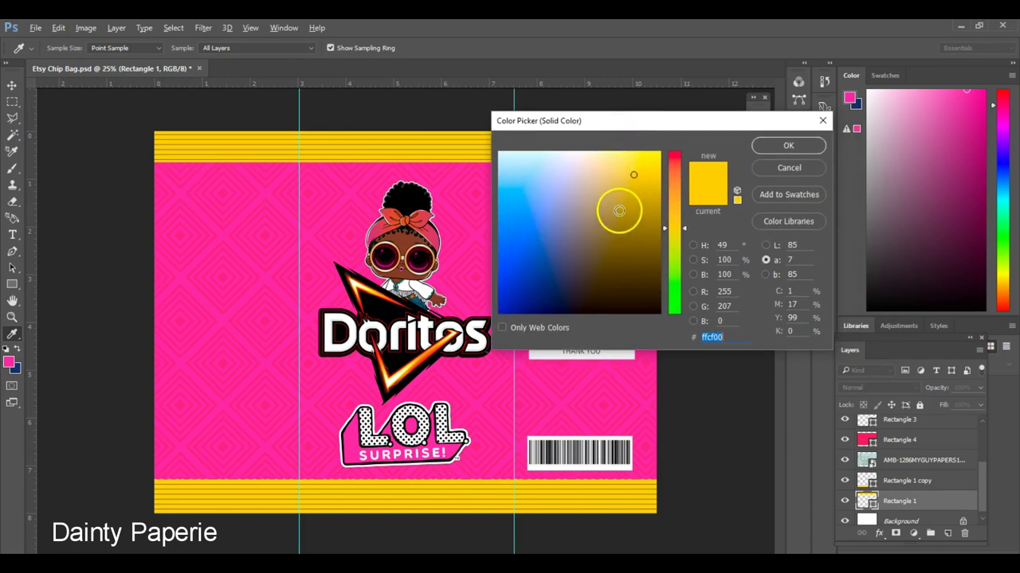
mouse_move(622, 209)
mouse_down()
mouse_move(603, 249)
mouse_move(549, 257)
mouse_move(537, 206)
mouse_up()
click(617, 202)
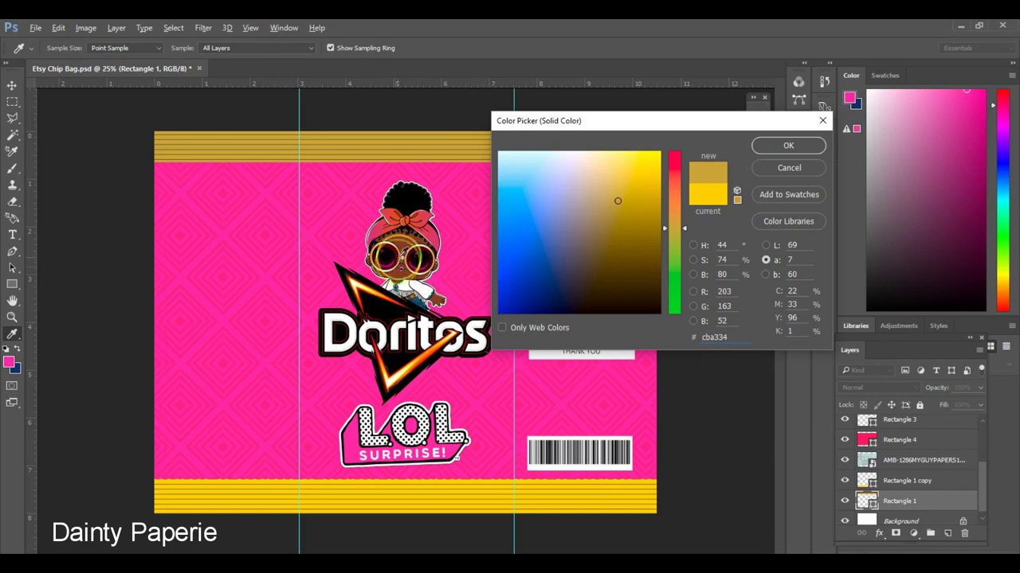
Try red, pink, black, brown and dark blue tones sampled from the artwork as the upper band's fill.
click(406, 240)
click(432, 210)
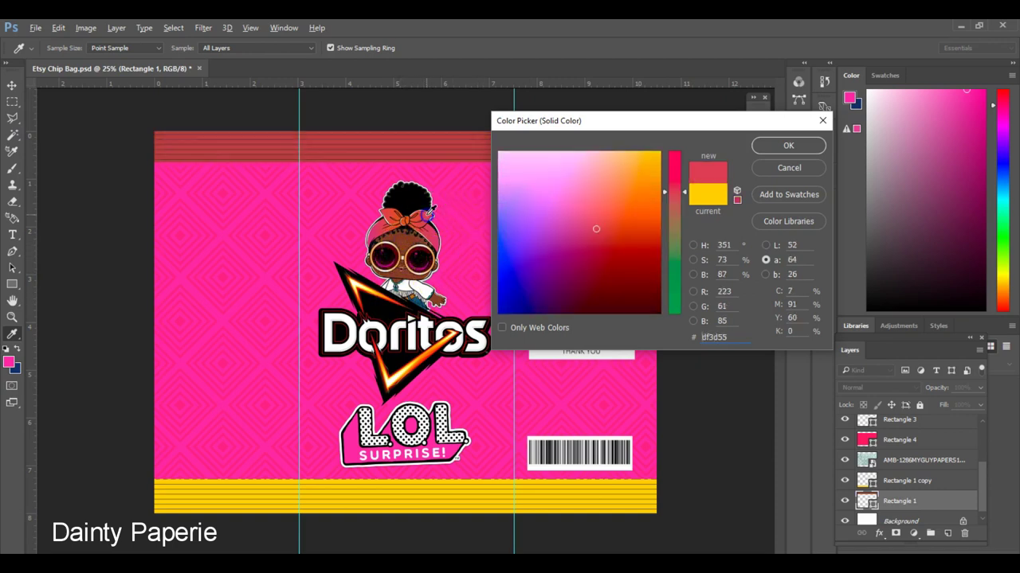
click(457, 191)
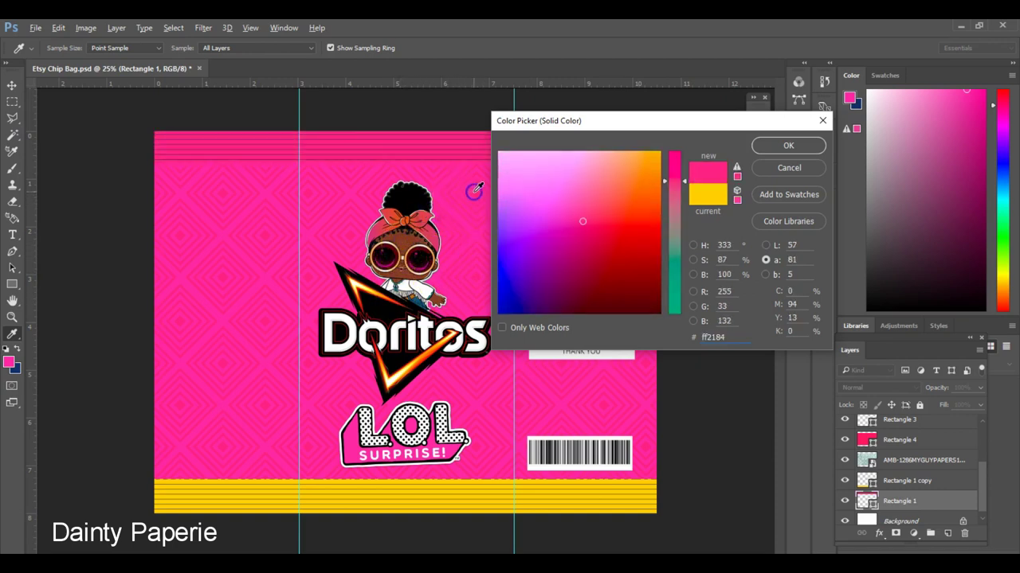
click(404, 308)
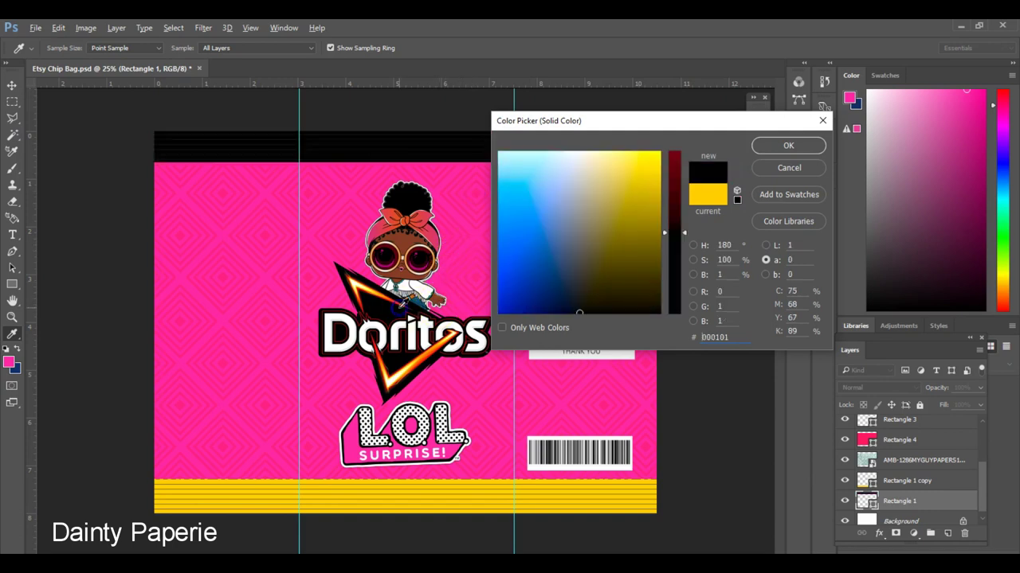
click(354, 199)
drag(355, 191, 412, 244)
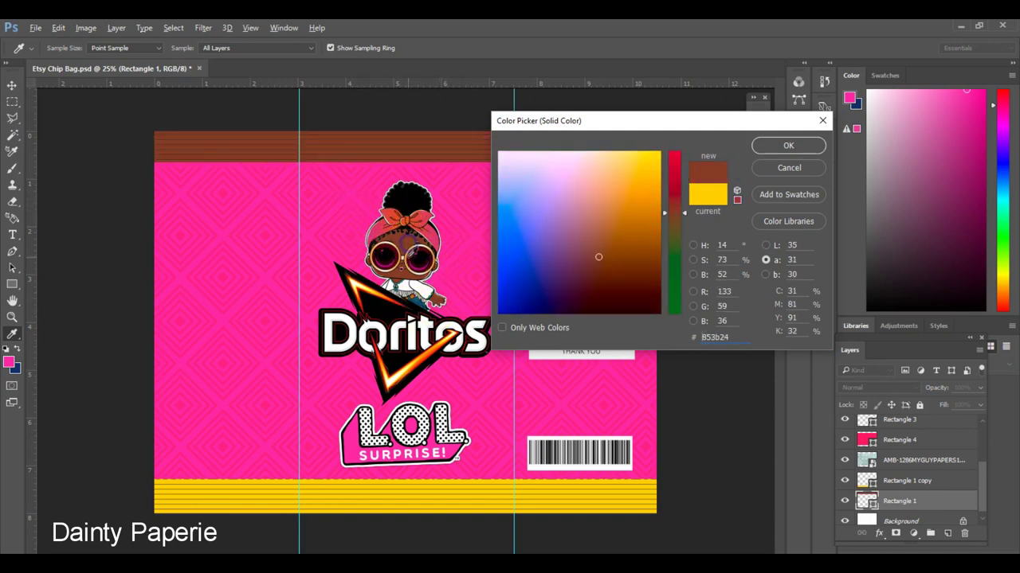
click(416, 301)
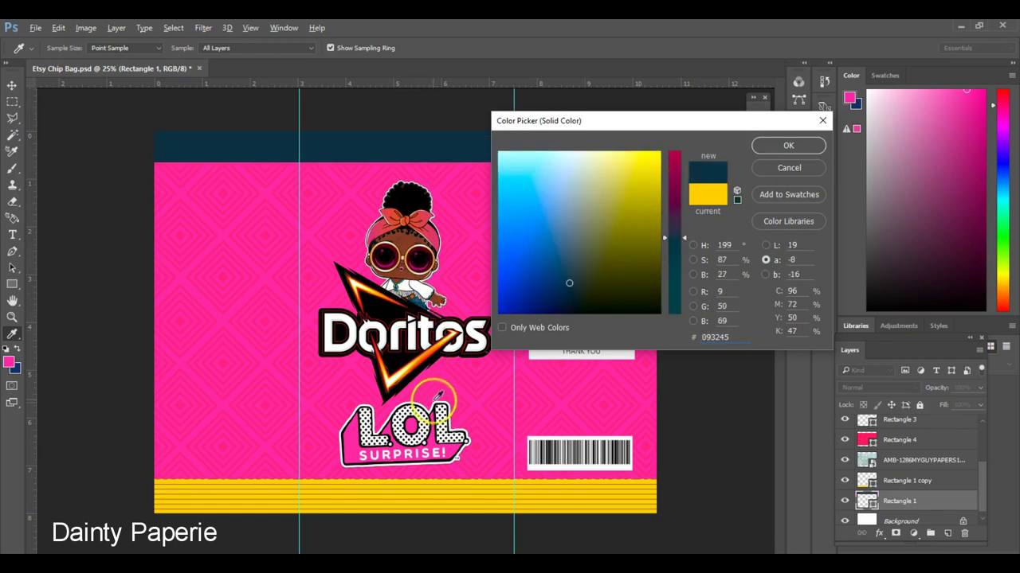
Sample the background pink for the upper band, deepen the shade slightly, and apply it as the band's fill.
drag(470, 371, 476, 191)
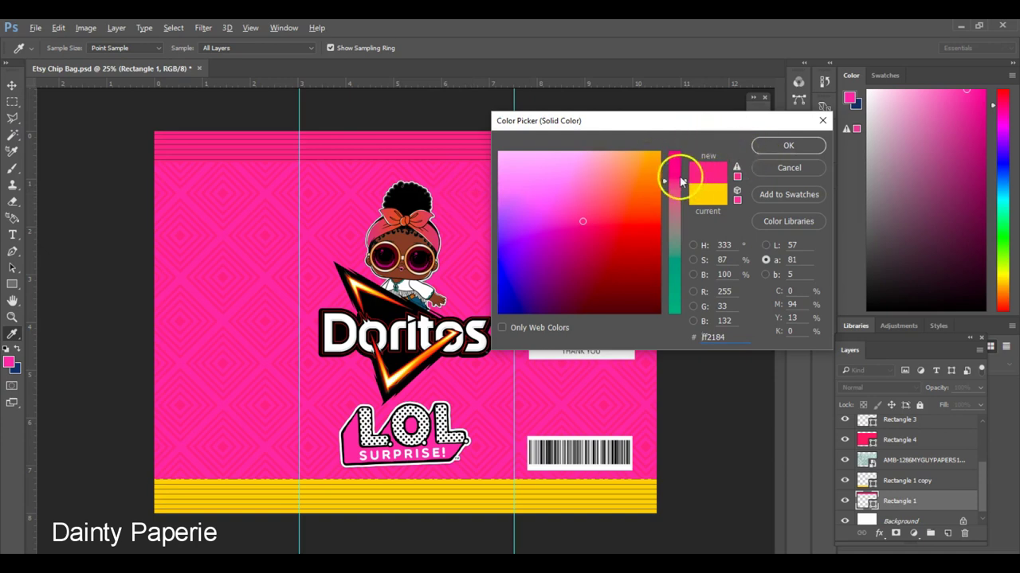
mouse_move(680, 180)
mouse_down()
mouse_move(610, 204)
mouse_move(581, 233)
mouse_up()
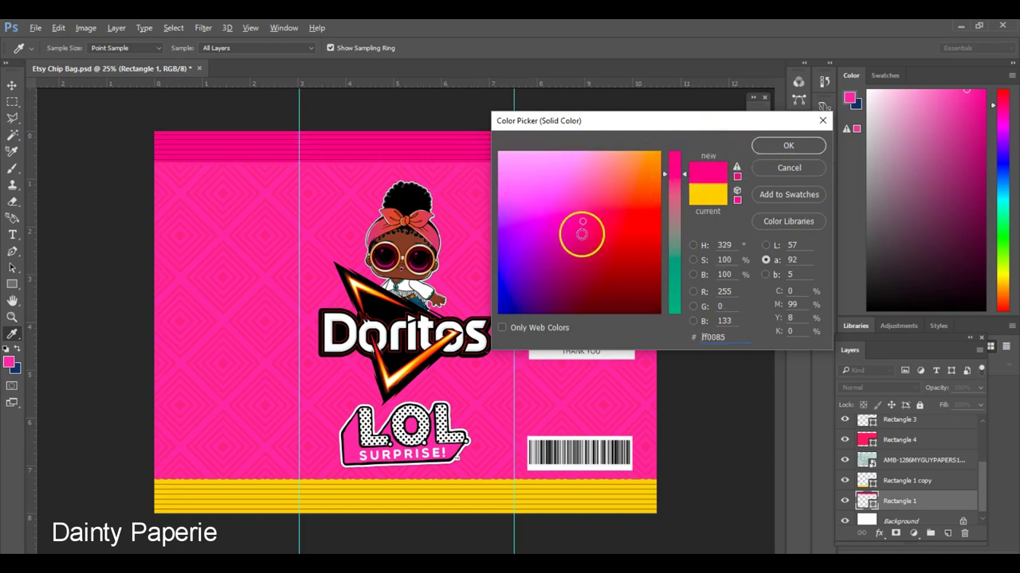
click(751, 196)
click(767, 149)
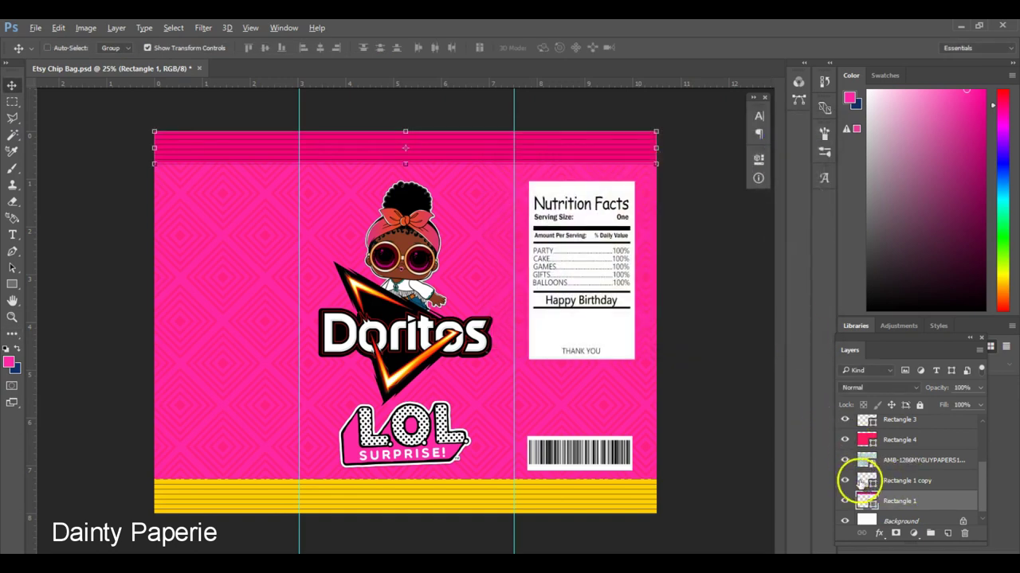
Recolor the lower yellow band, Rectangle 1 copy, with pink f30075 sampled from the upper band.
click(888, 481)
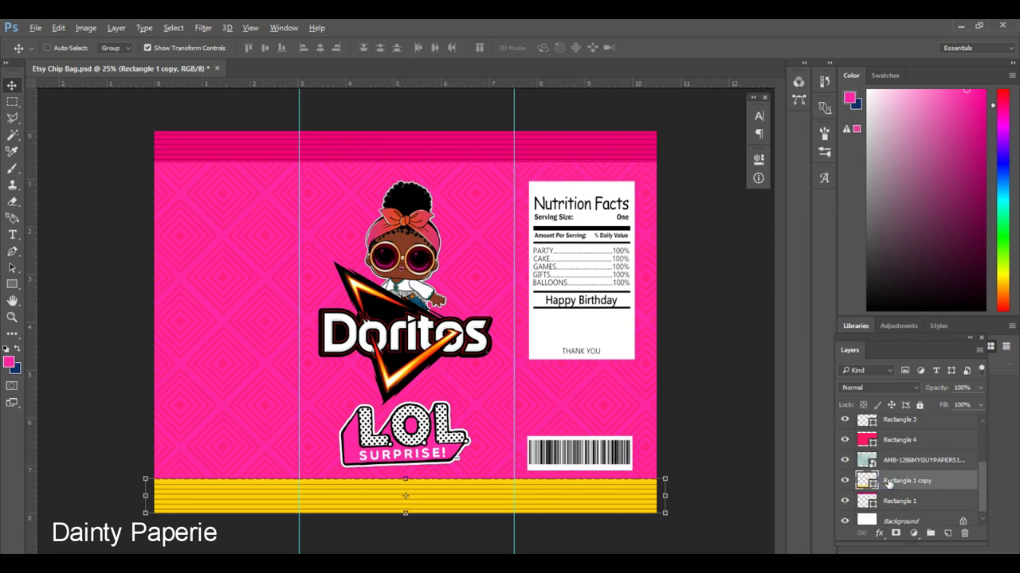
double_click(865, 479)
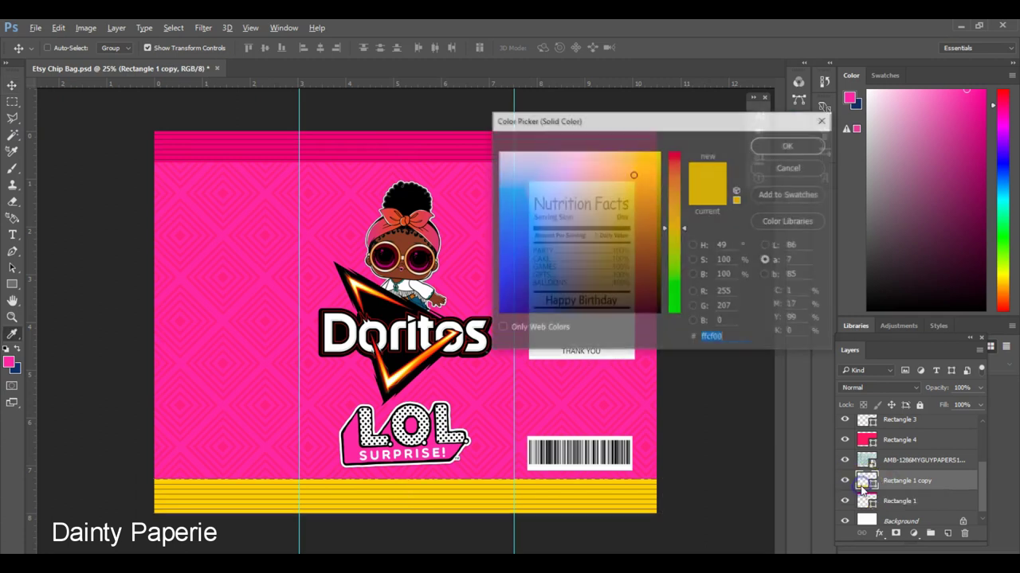
click(444, 133)
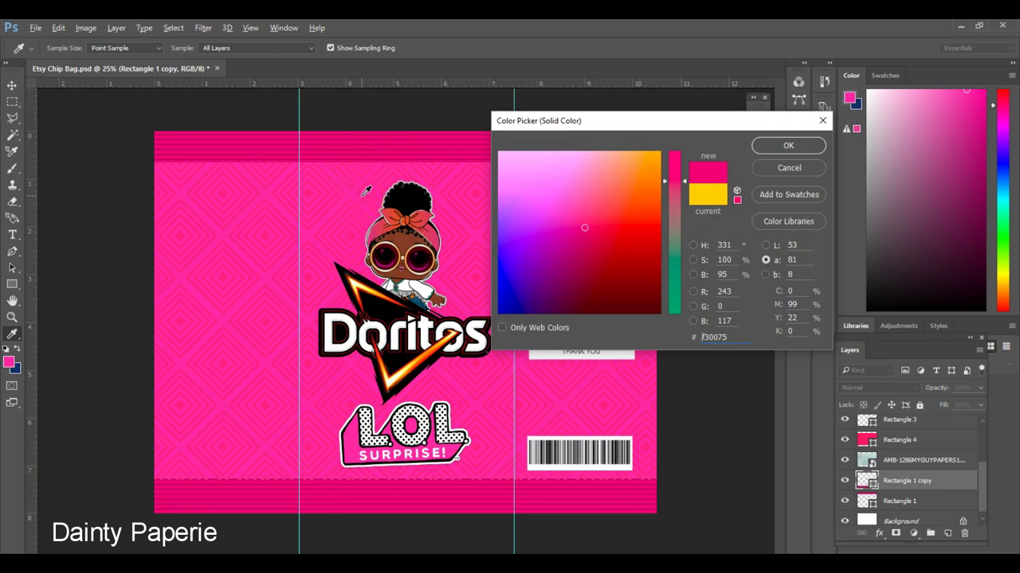
click(755, 147)
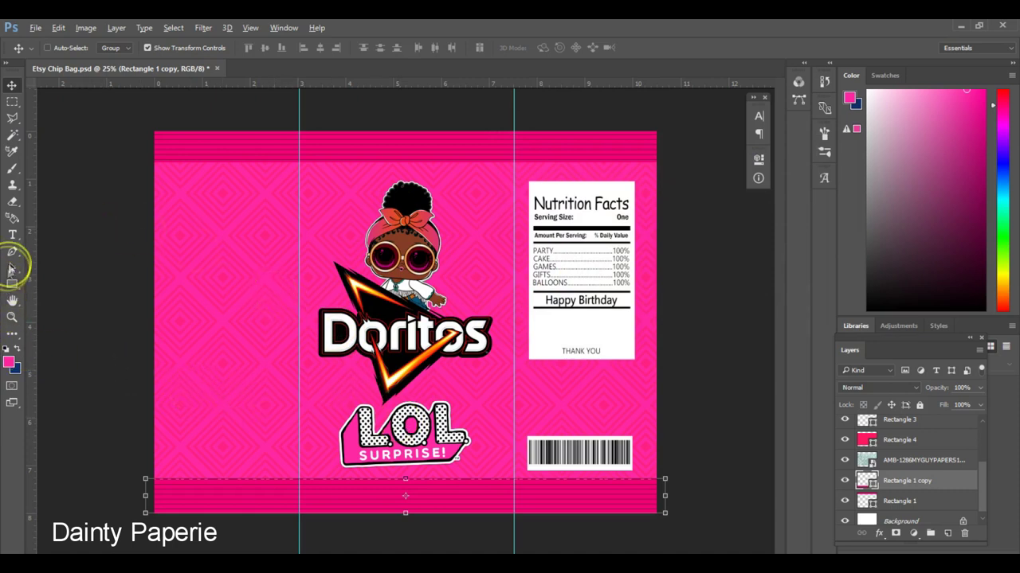
Add the text HAPPY BIRTHDAY in 90 pt Bebas Neue and bring its layer above the LOL Surprise logo layer.
click(12, 236)
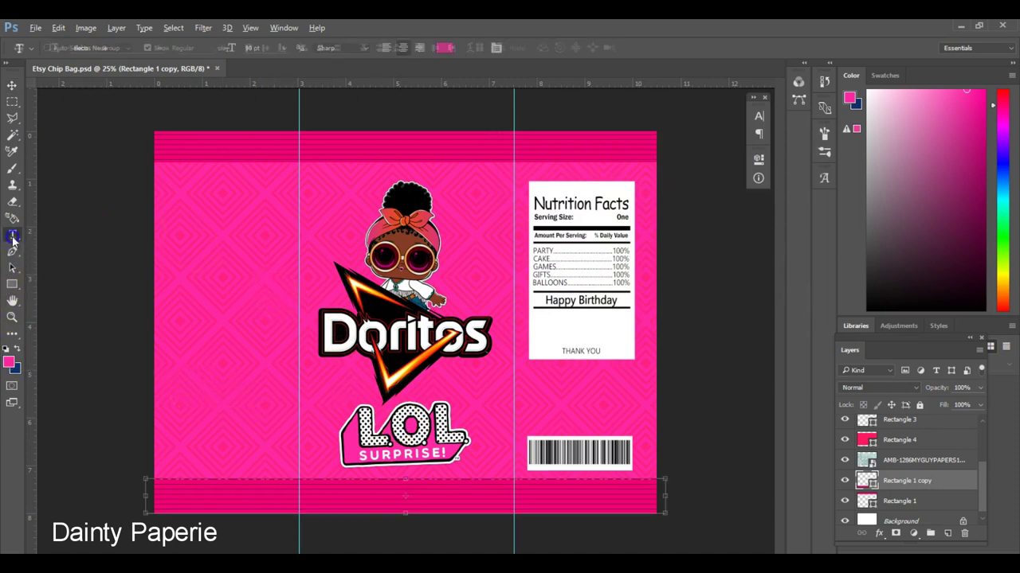
click(326, 379)
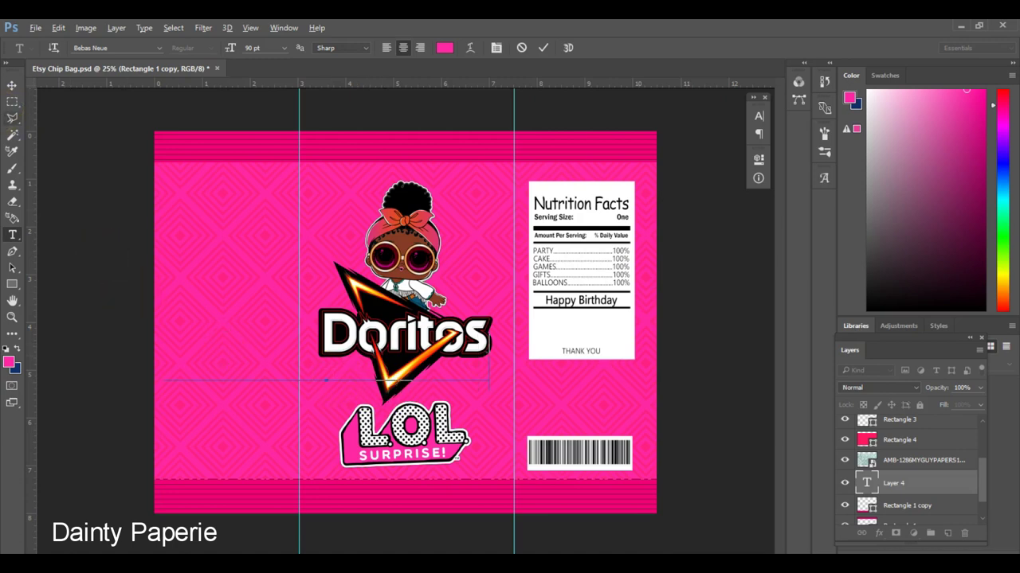
click(10, 86)
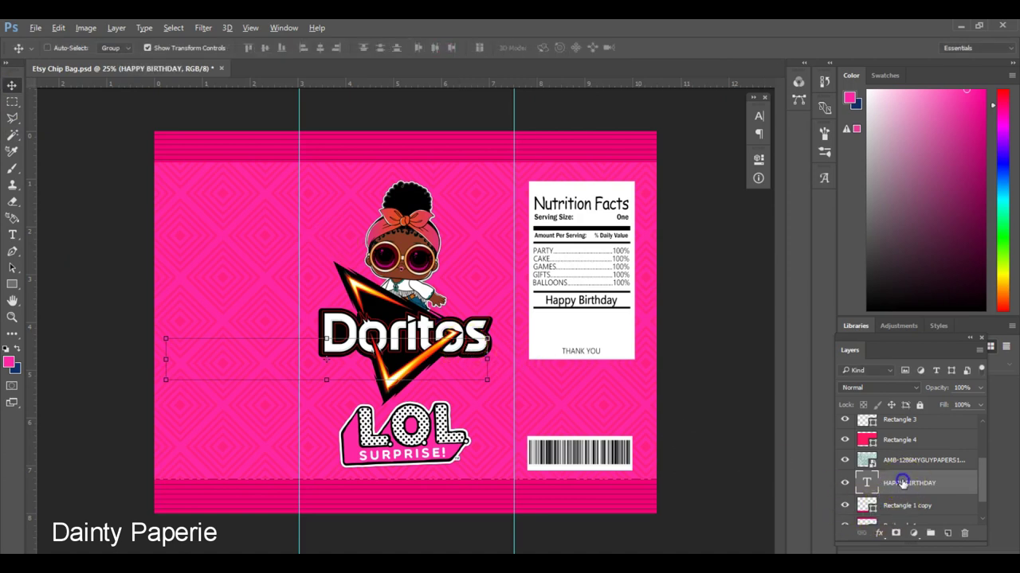
drag(904, 484, 896, 424)
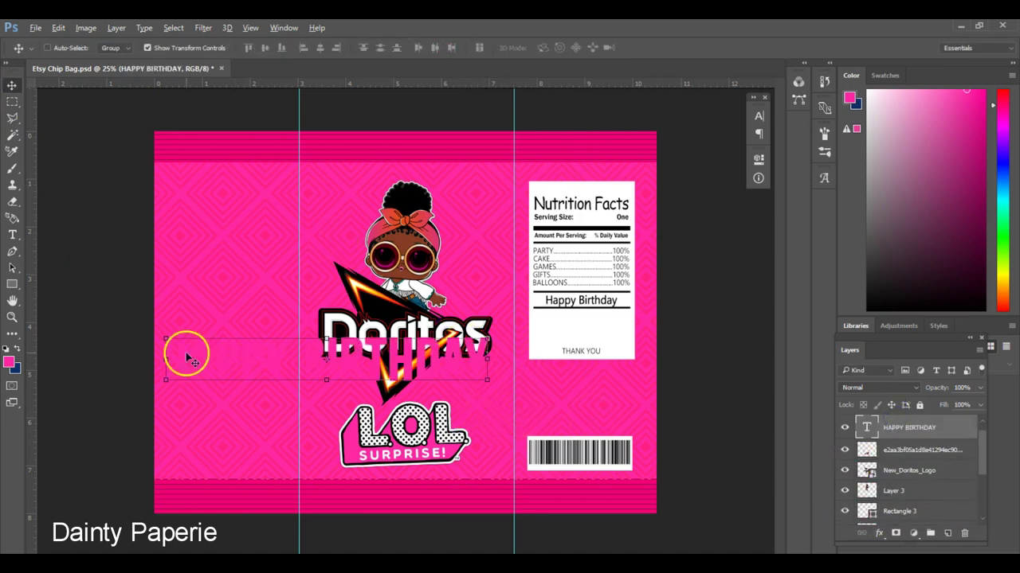
Select the whole HAPPY BIRTHDAY text and examine its color settings.
click(11, 234)
click(220, 351)
key(ctrl+a)
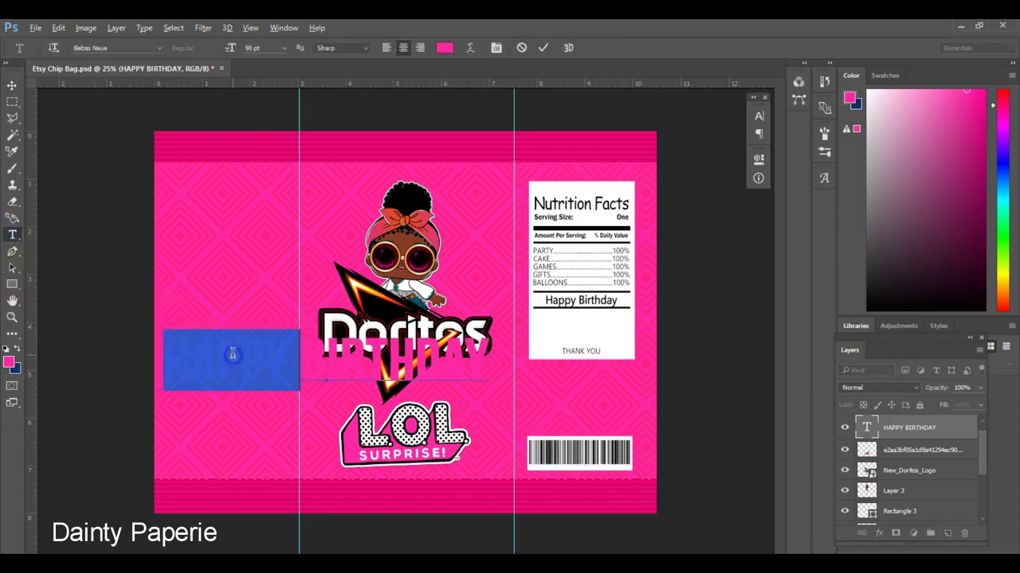
click(10, 363)
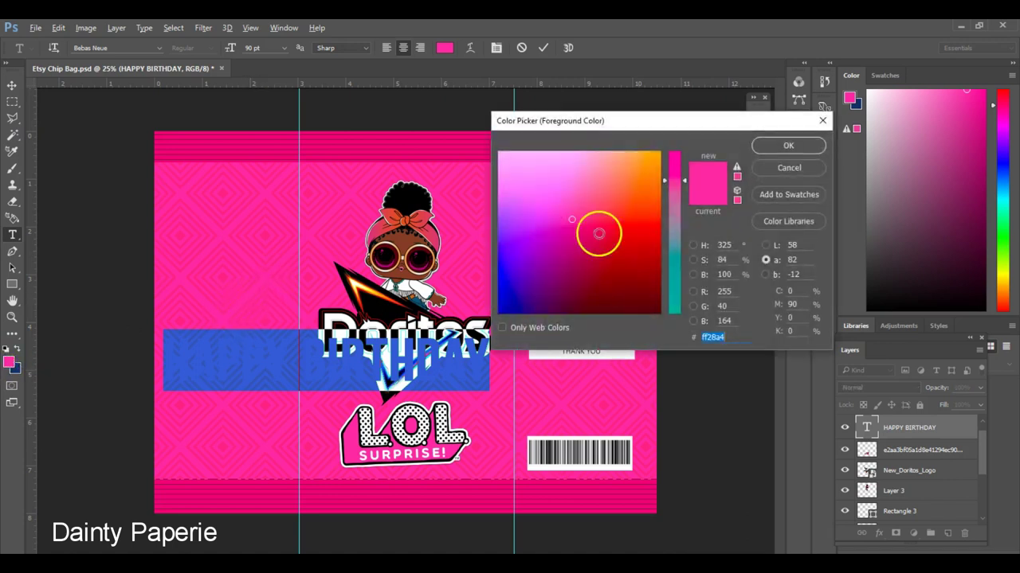
click(774, 145)
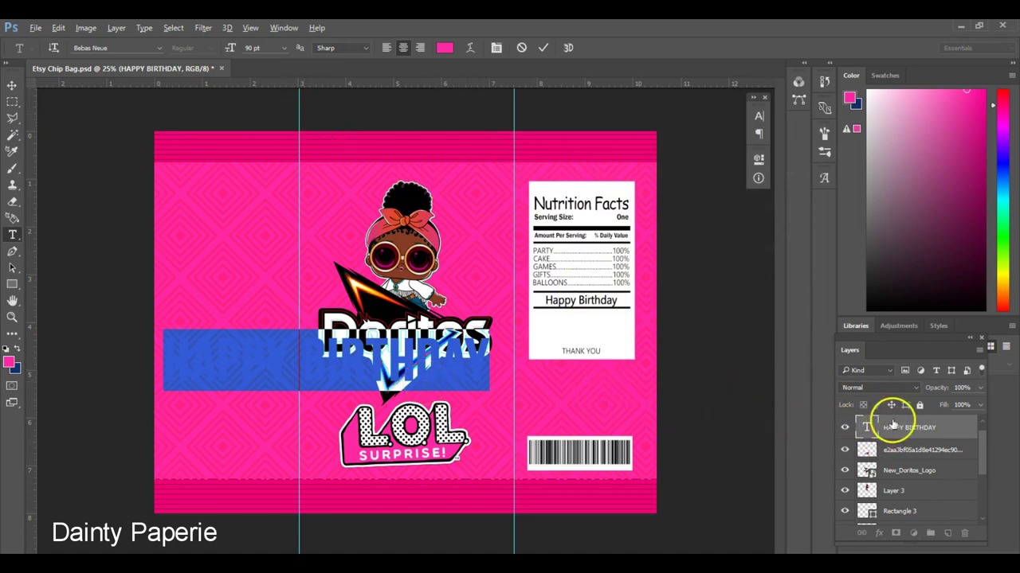
click(894, 427)
right_click(895, 428)
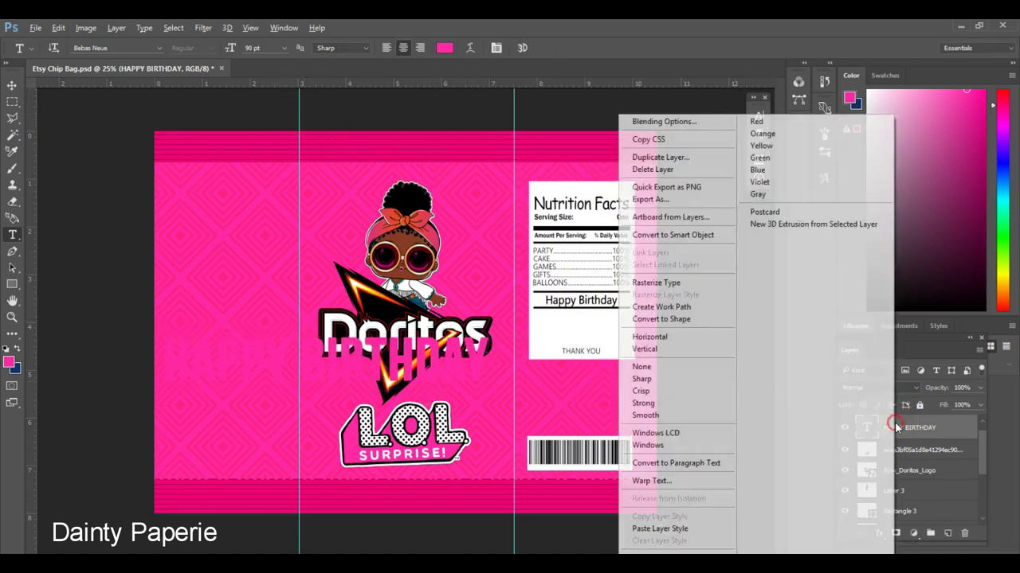
click(692, 124)
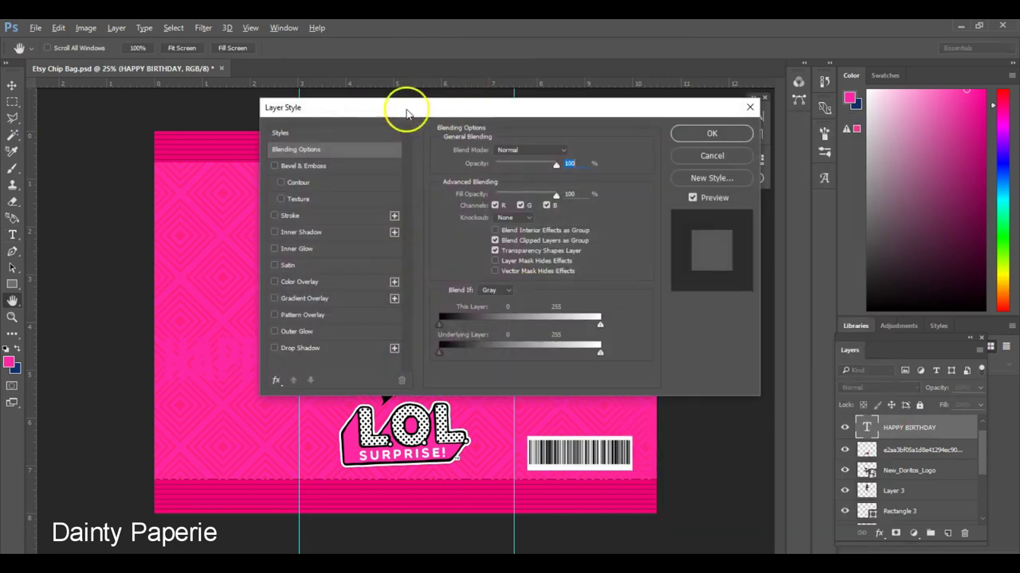
drag(401, 106, 614, 115)
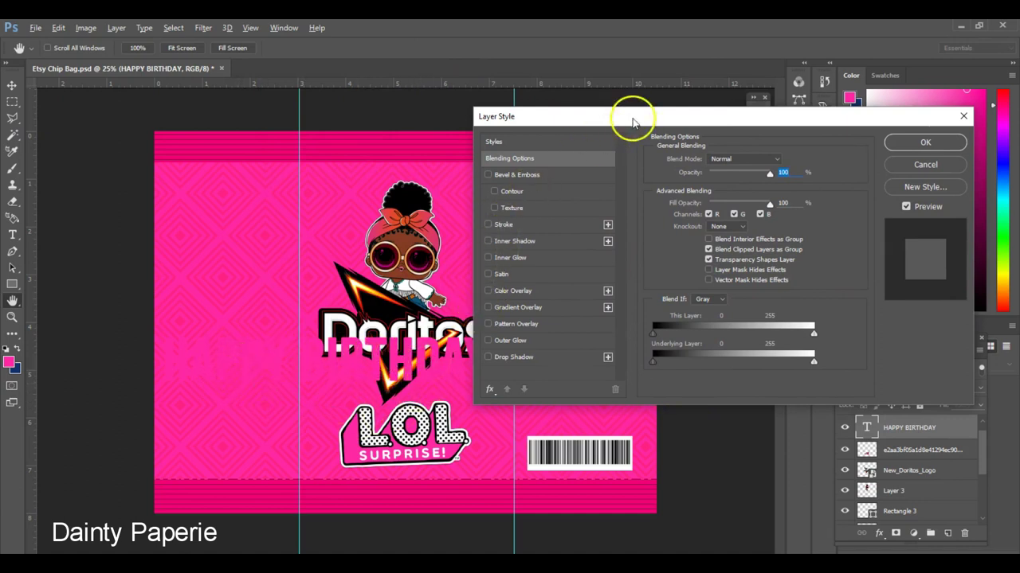
click(916, 165)
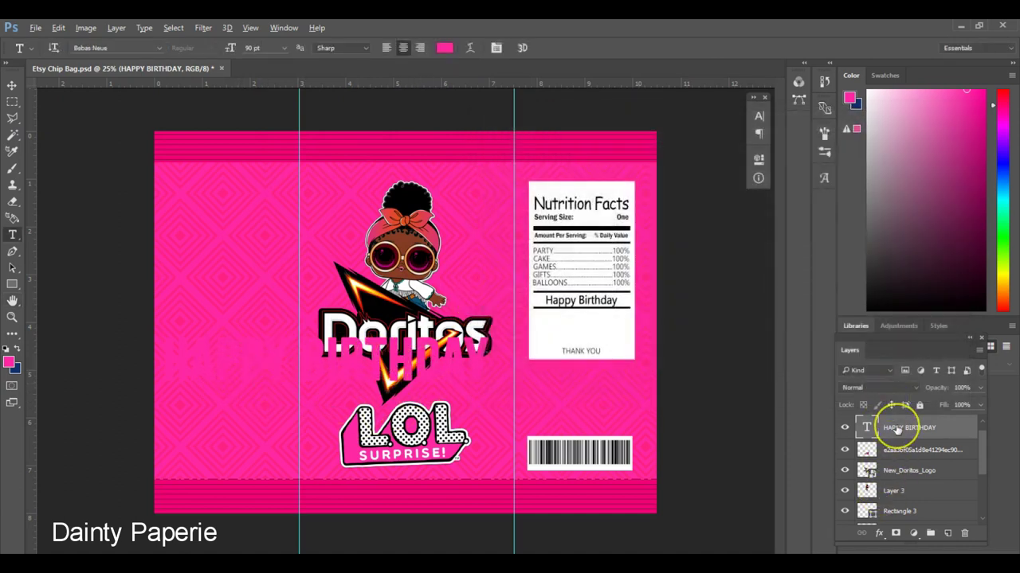
Add a black outside stroke of 18 px to the HAPPY BIRTHDAY text layer.
right_click(897, 430)
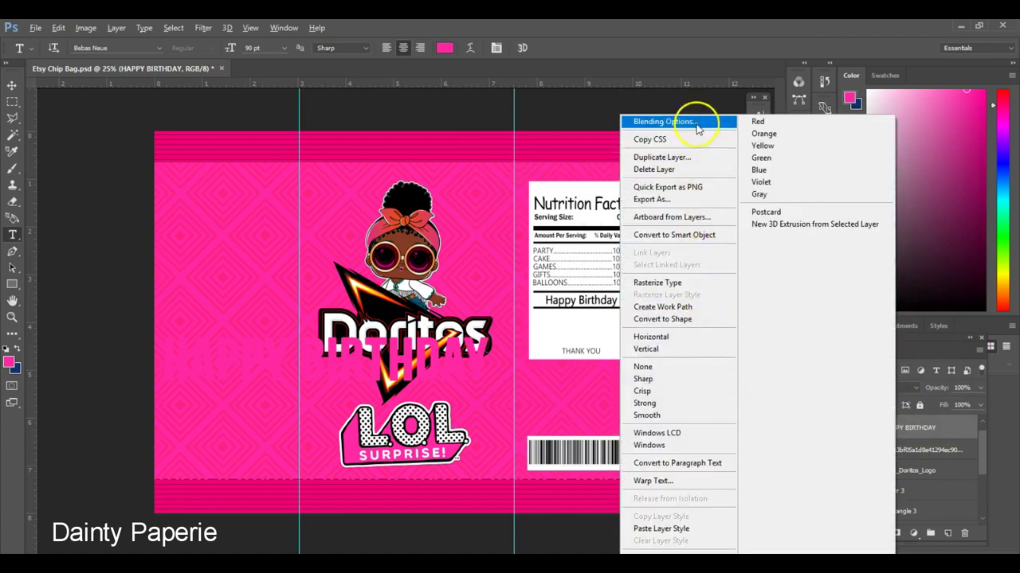
click(665, 121)
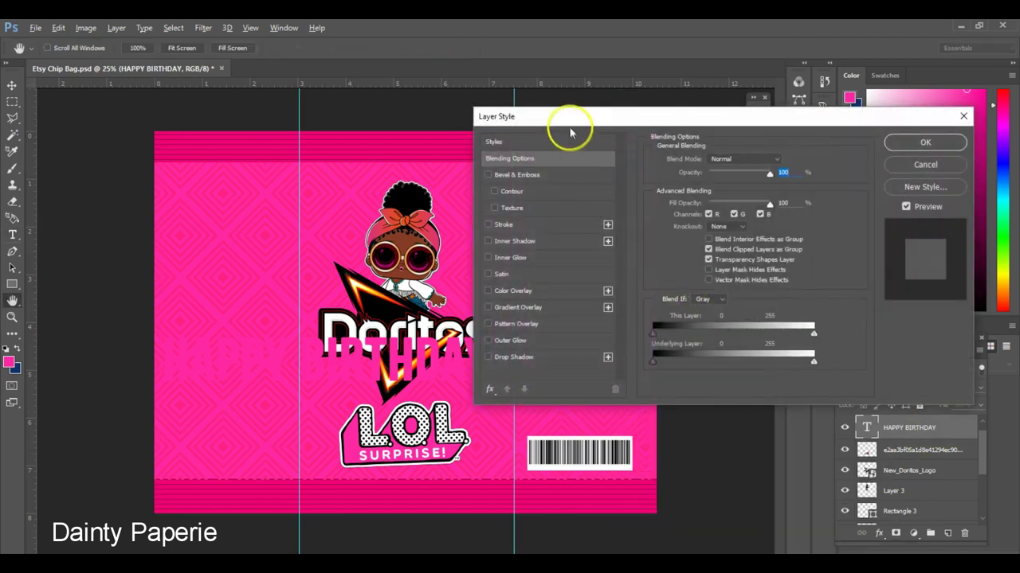
drag(567, 111, 614, 114)
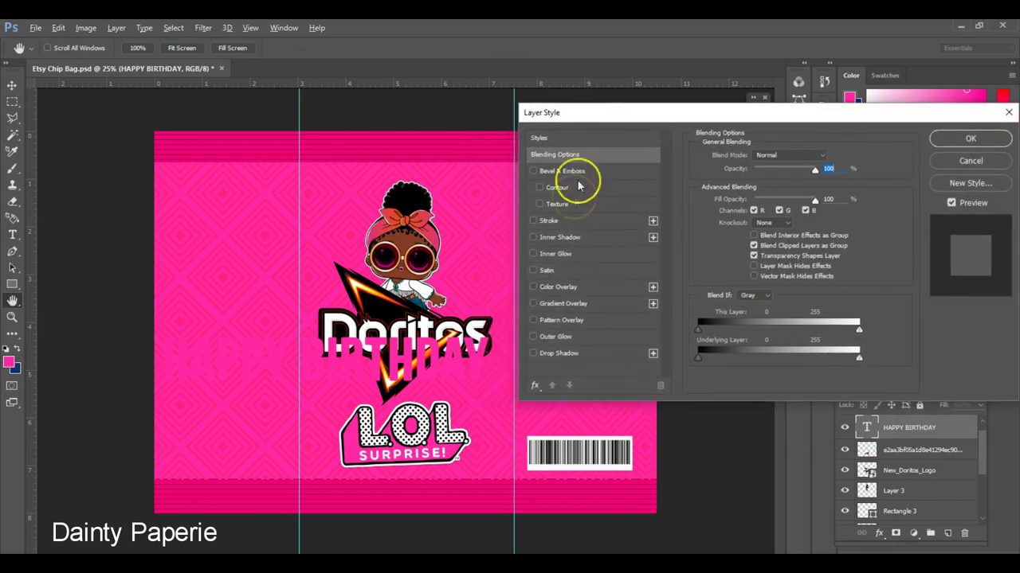
click(568, 223)
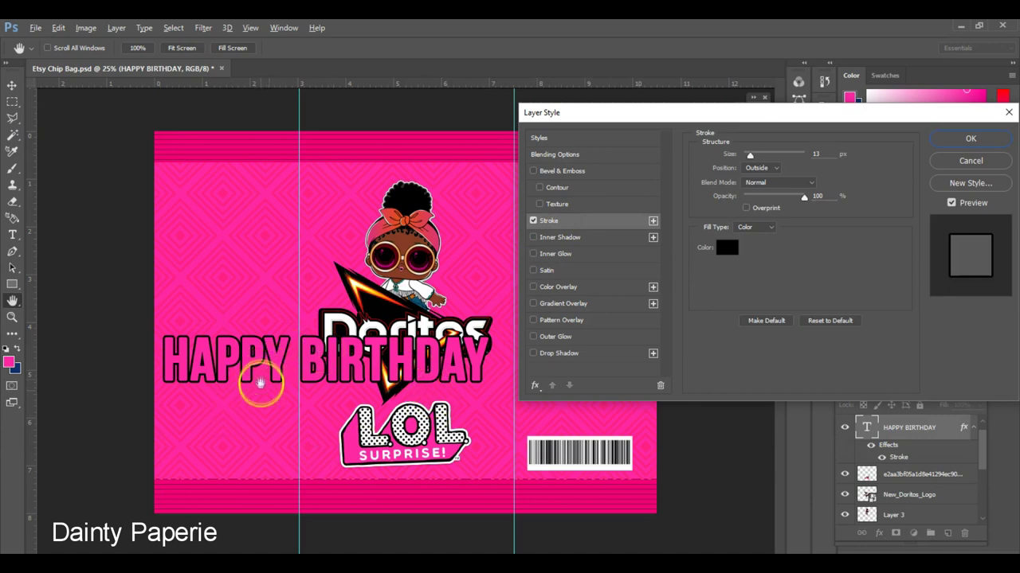
drag(750, 155, 752, 156)
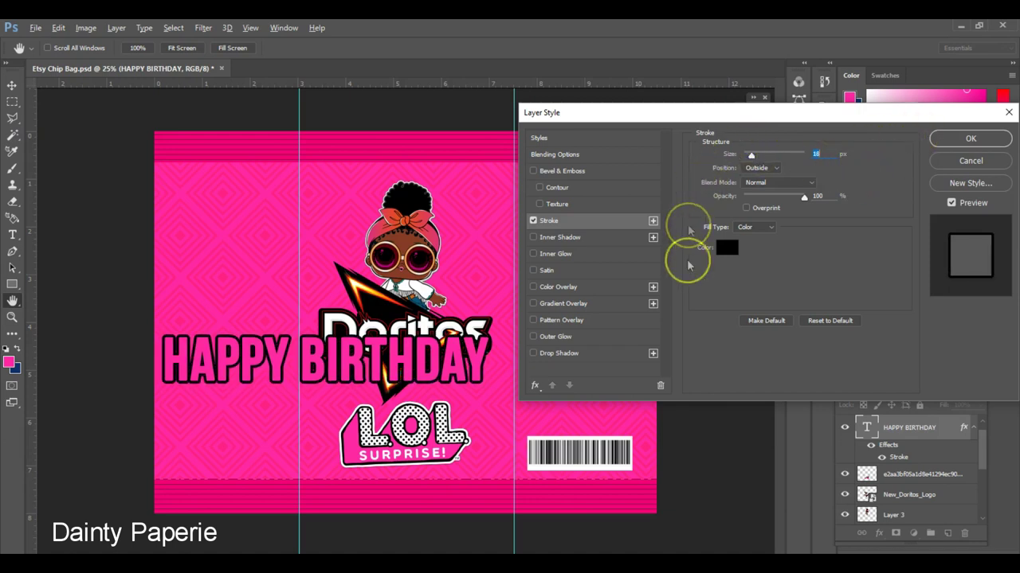
click(955, 138)
Set the HAPPY BIRTHDAY text size to 55 pt and move the text between the Doritos and LOL Surprise logos.
triple_click(402, 365)
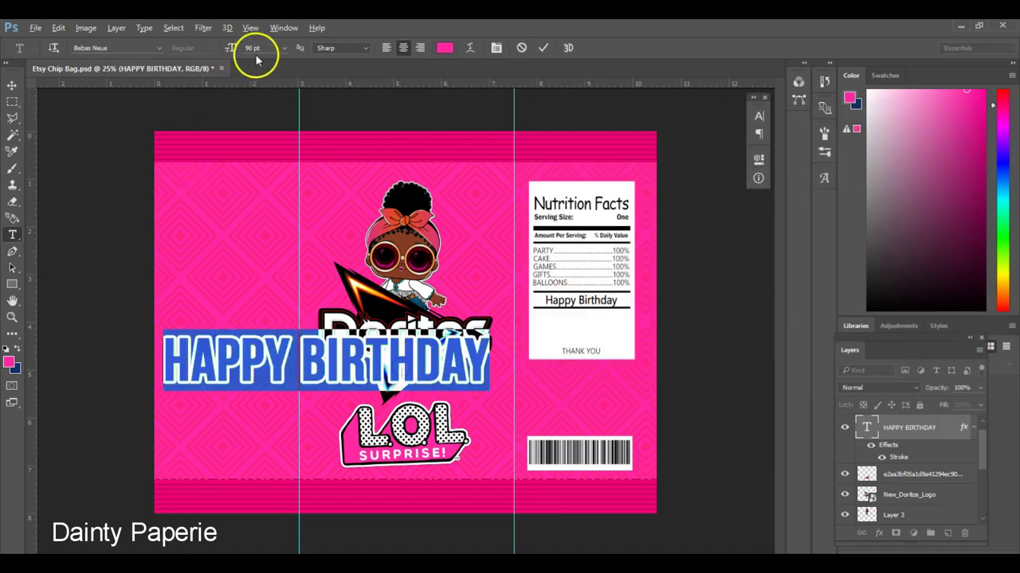
click(159, 48)
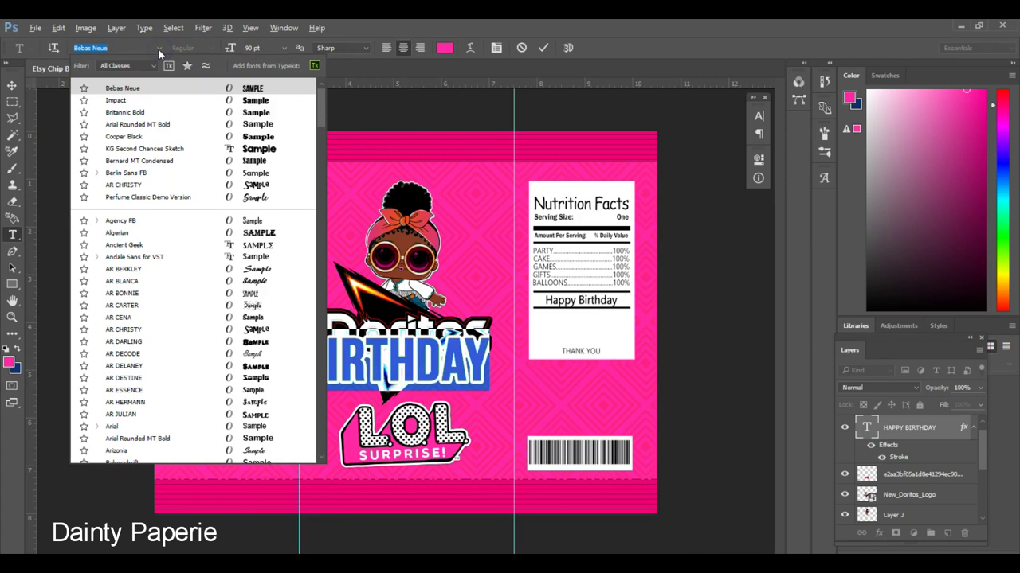
click(285, 46)
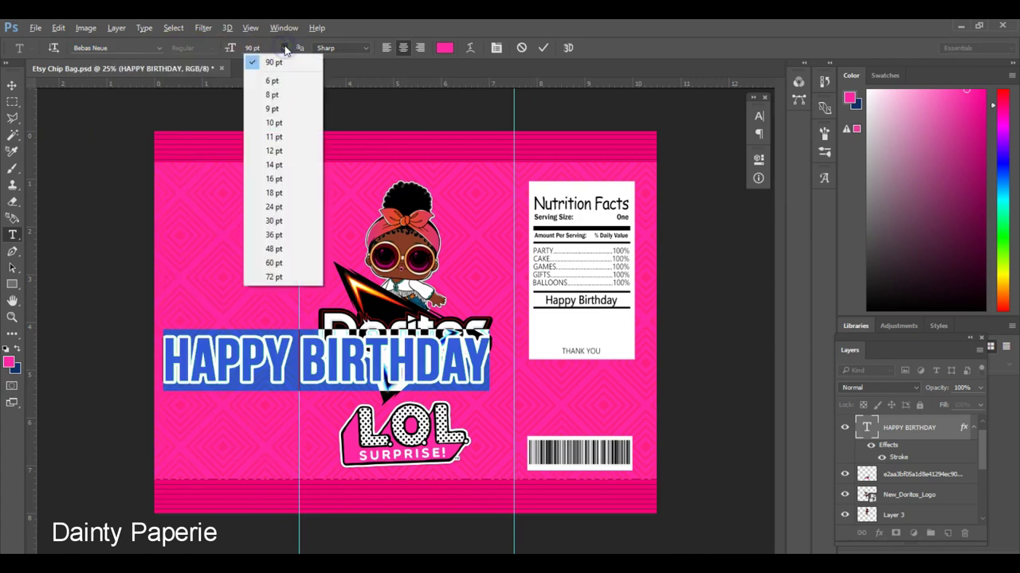
click(271, 263)
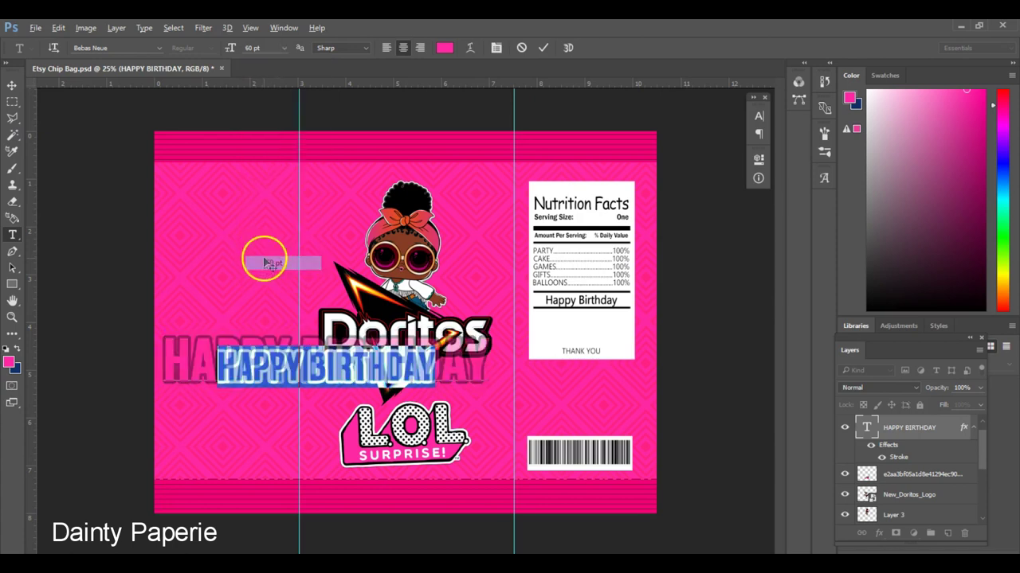
click(266, 47)
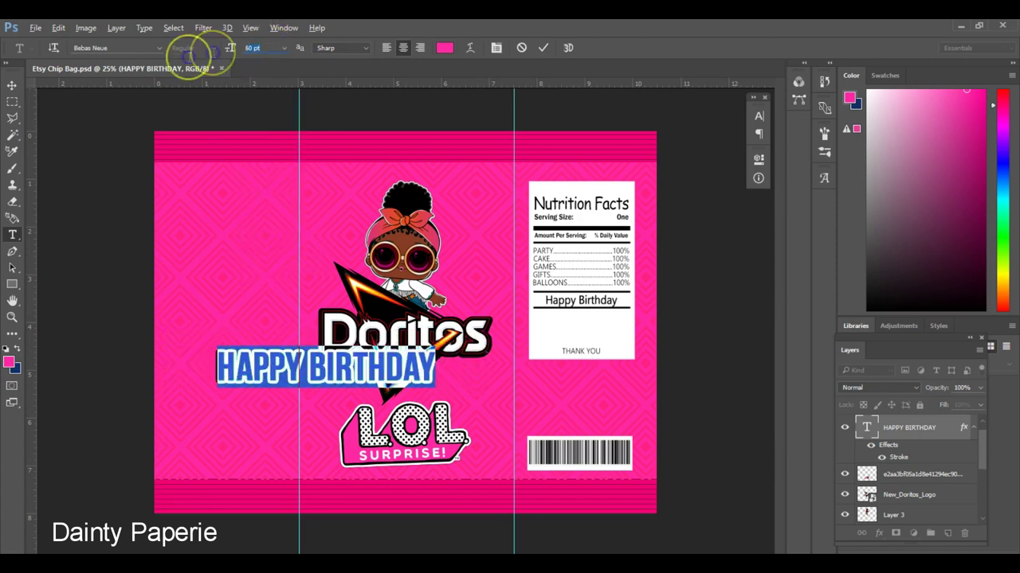
text(55)
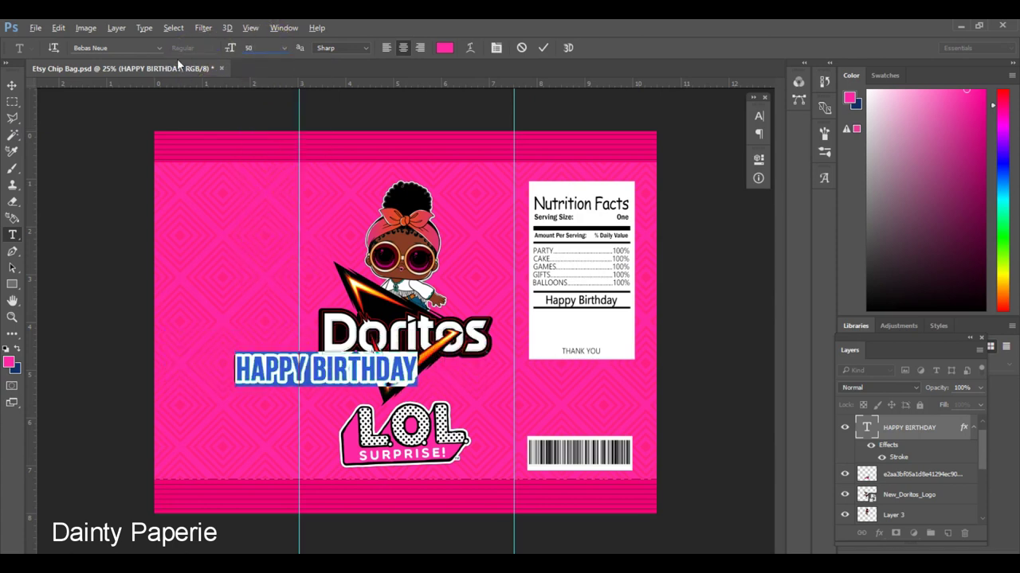
click(12, 85)
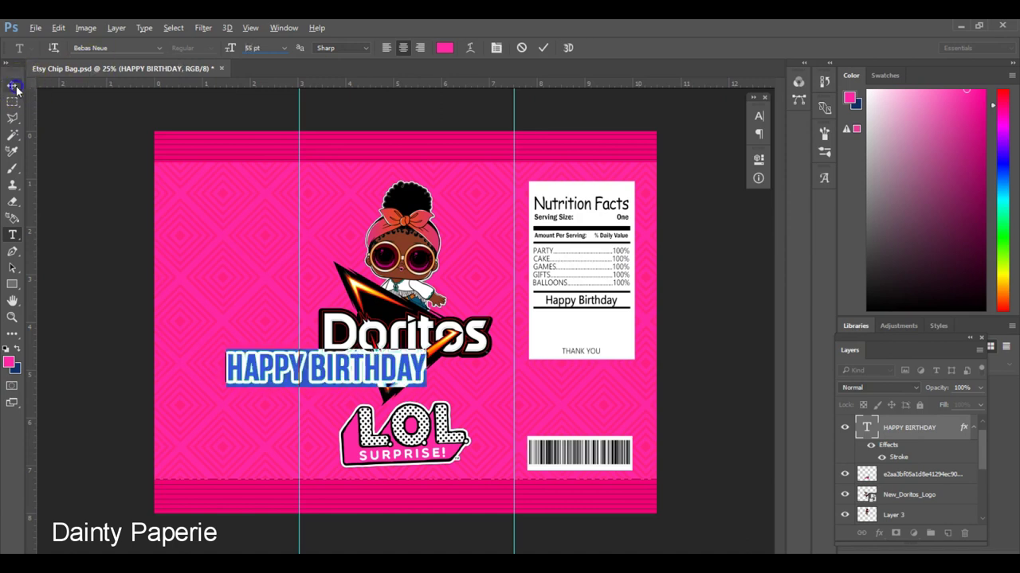
click(324, 338)
drag(328, 345, 428, 375)
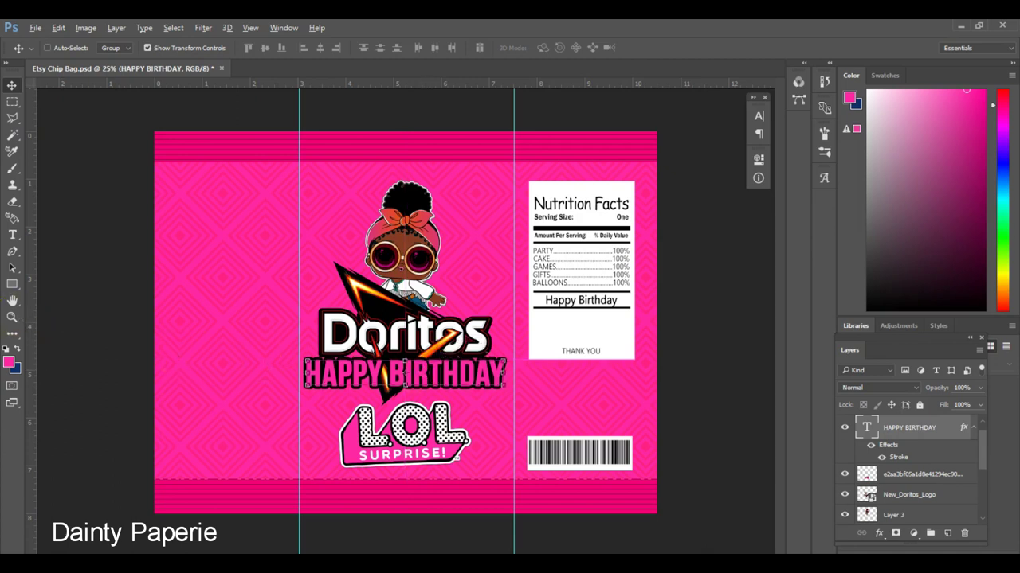
Set the HAPPY BIRTHDAY text size to 50 pt.
click(11, 234)
click(305, 352)
triple_click(341, 377)
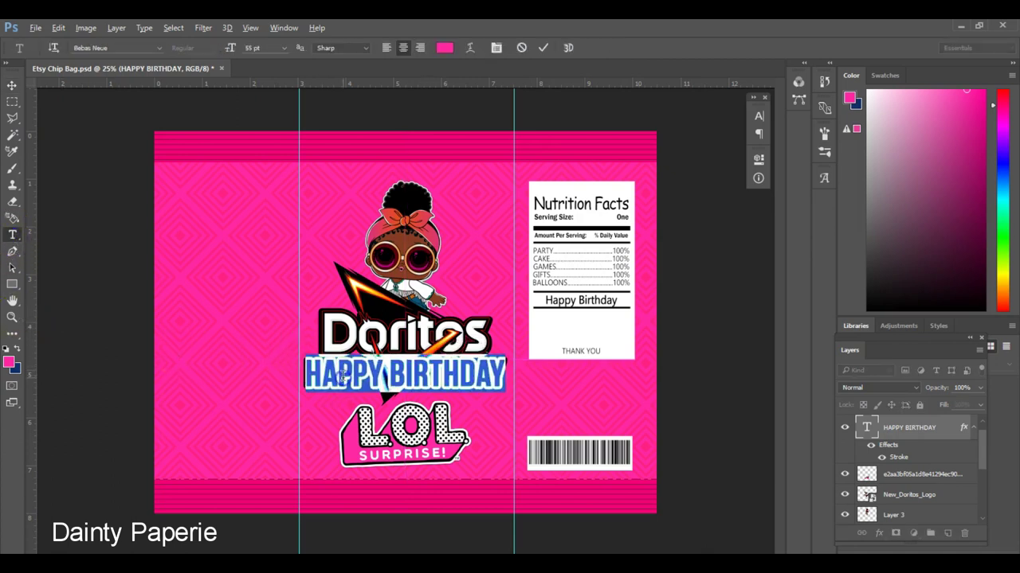
click(255, 48)
text(50)
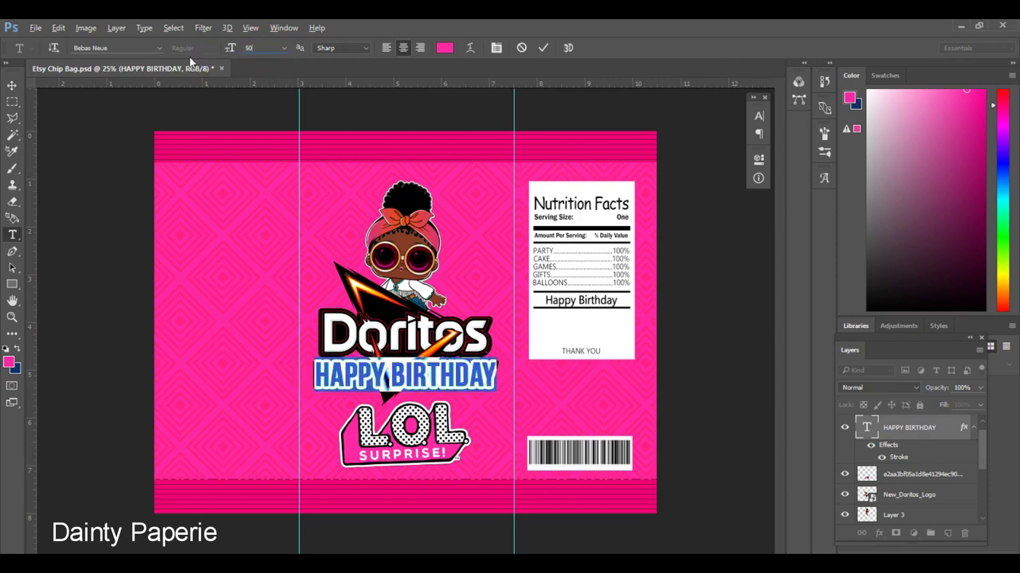
click(10, 86)
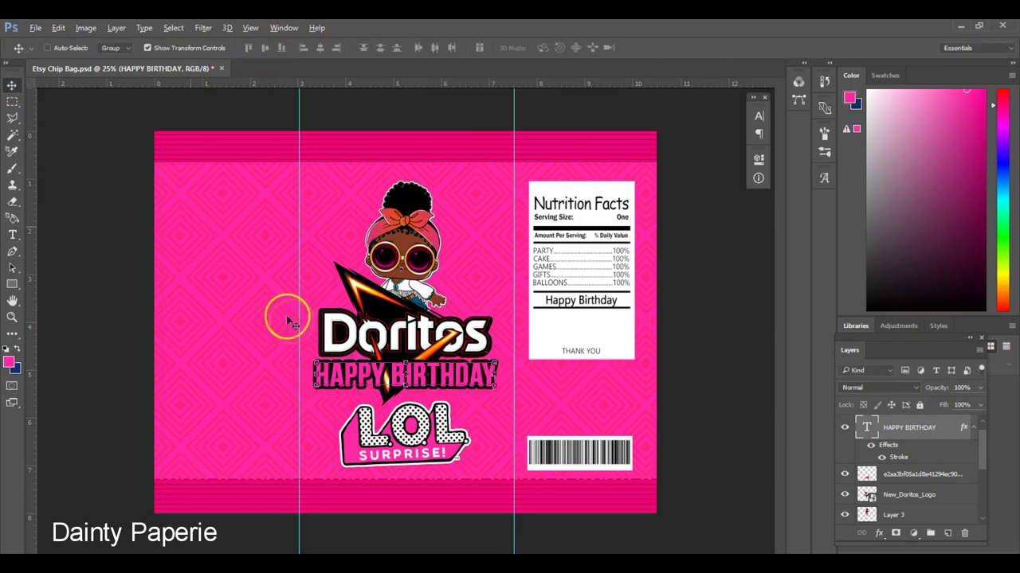
Set the HAPPY BIRTHDAY stroke size to 10 px and nudge the text slightly up toward the Doritos logo.
right_click(910, 426)
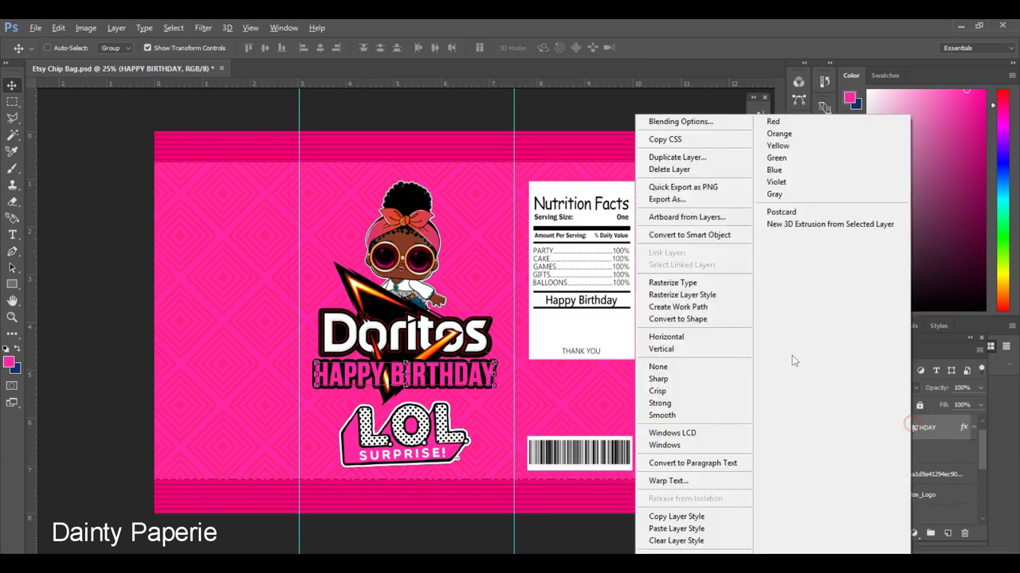
click(683, 123)
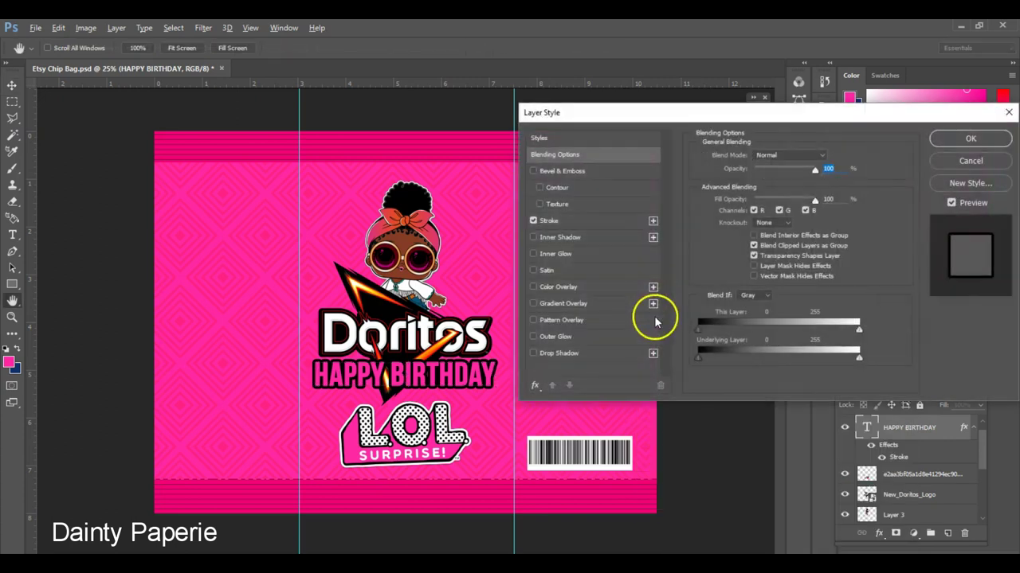
click(546, 221)
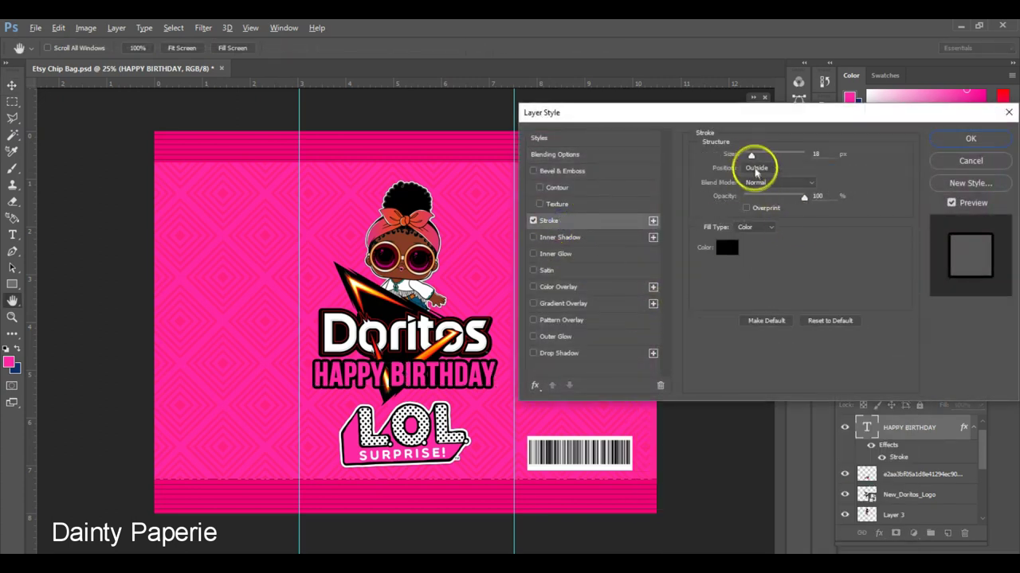
drag(751, 158, 749, 157)
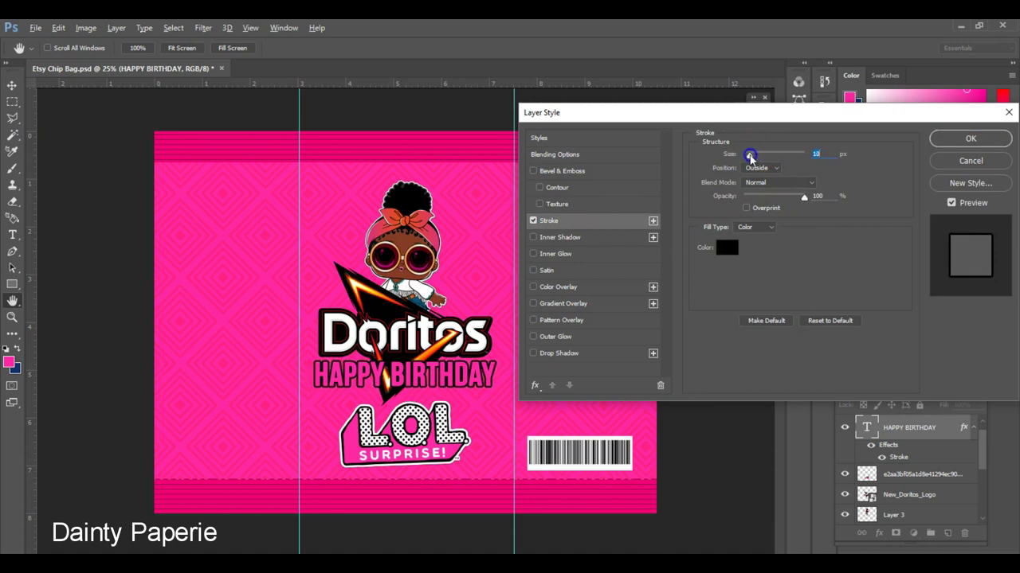
click(948, 140)
drag(458, 376, 456, 373)
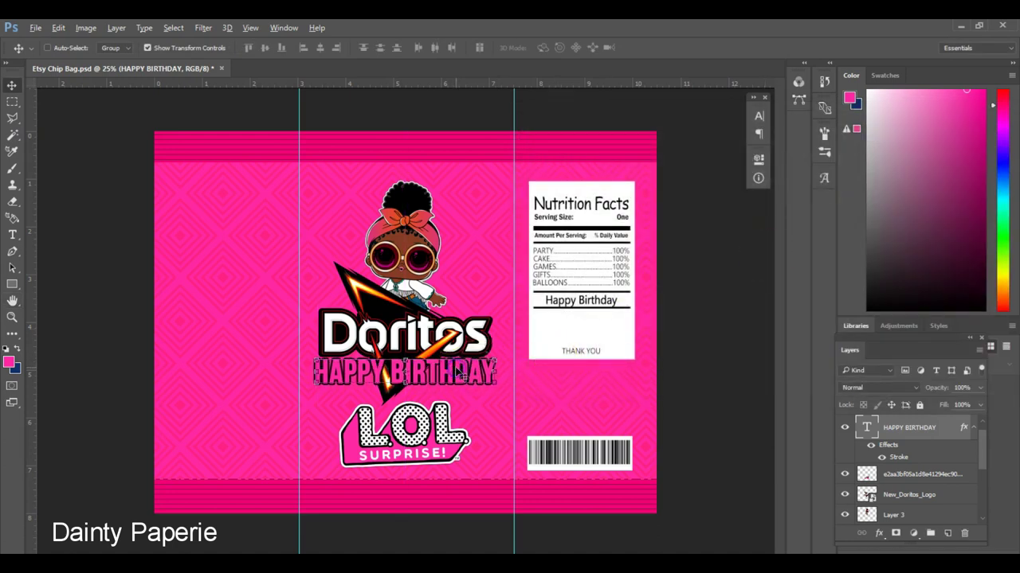
Place the black-polka-dot-background image from the Desktop as an embedded layer.
click(35, 28)
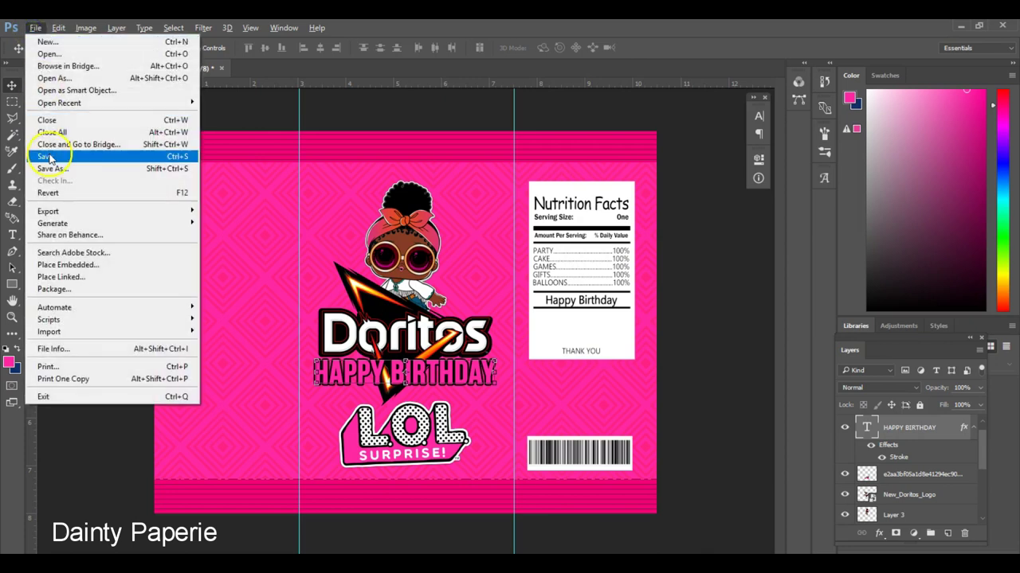
click(51, 265)
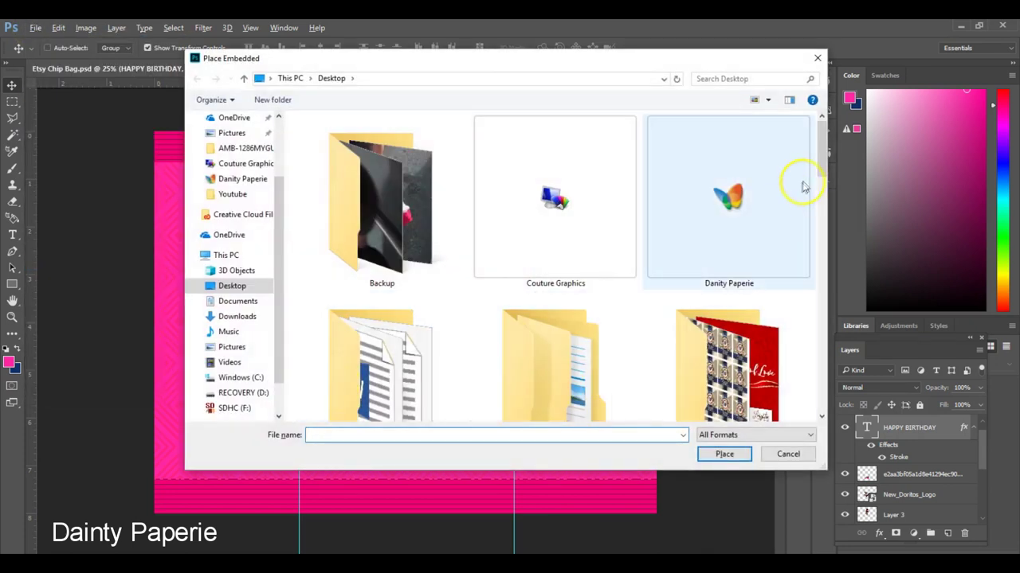
click(816, 231)
drag(816, 231, 820, 246)
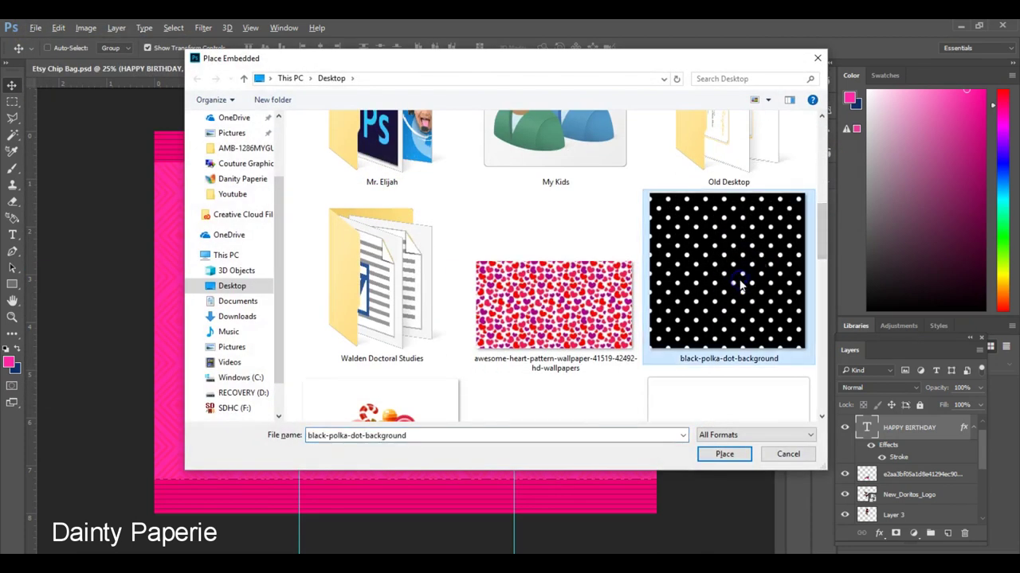
double_click(737, 280)
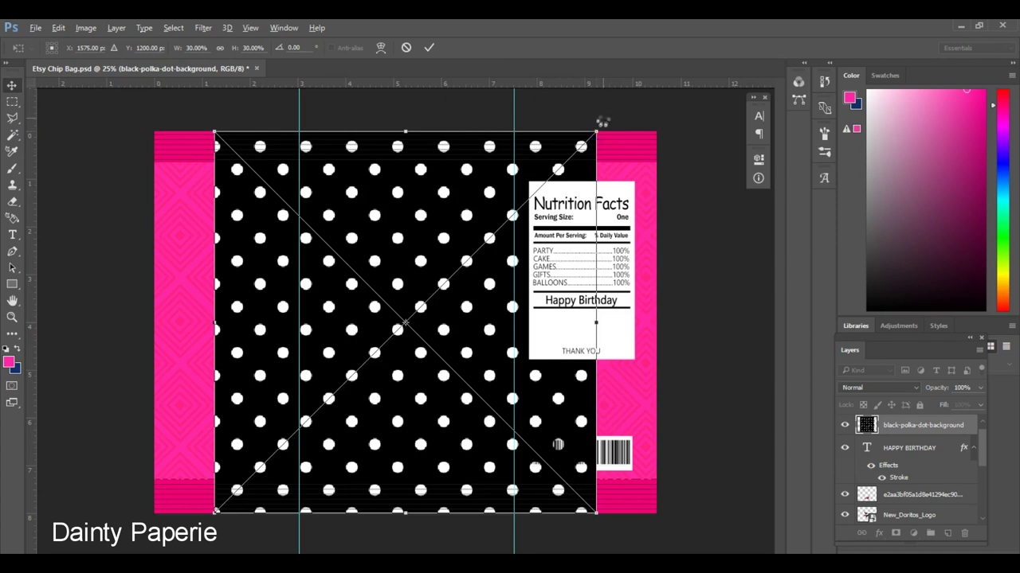
key(Return)
Scale the polka-dot image down to a square about 2.8 inches wide and move it against the wrapper's left edge at mid-height.
click(597, 130)
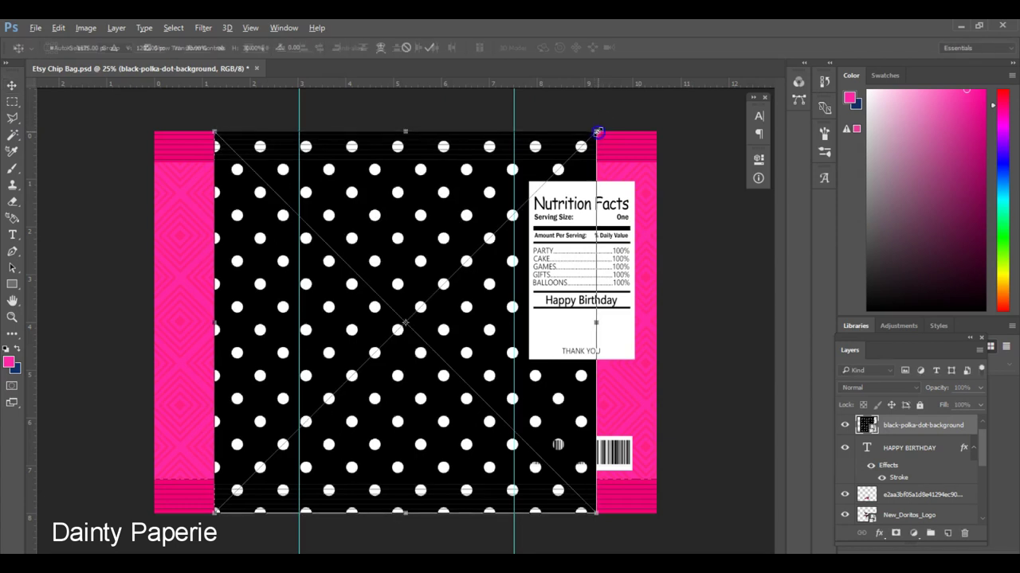
drag(597, 132, 326, 356)
key(Return)
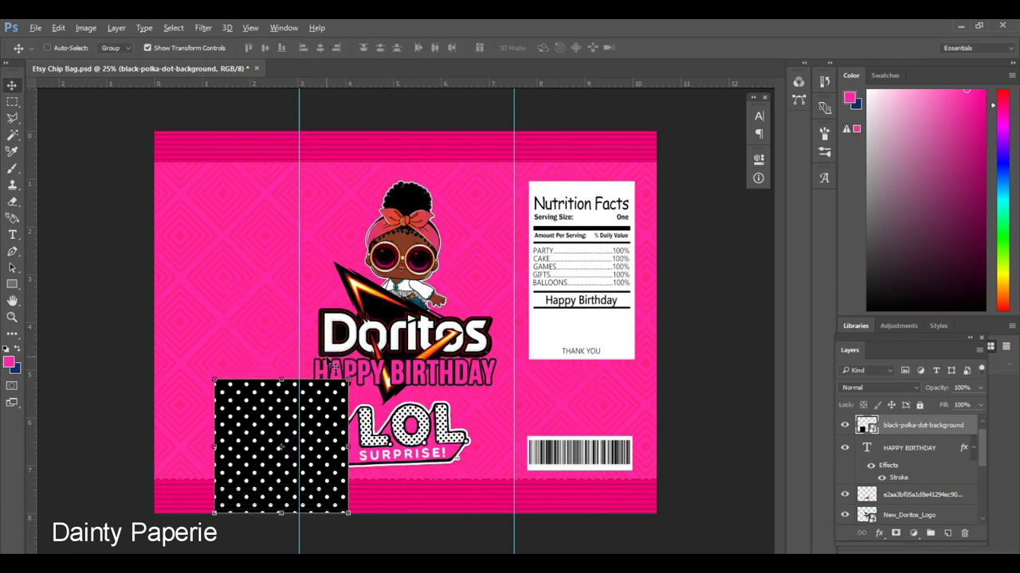
drag(271, 405, 211, 279)
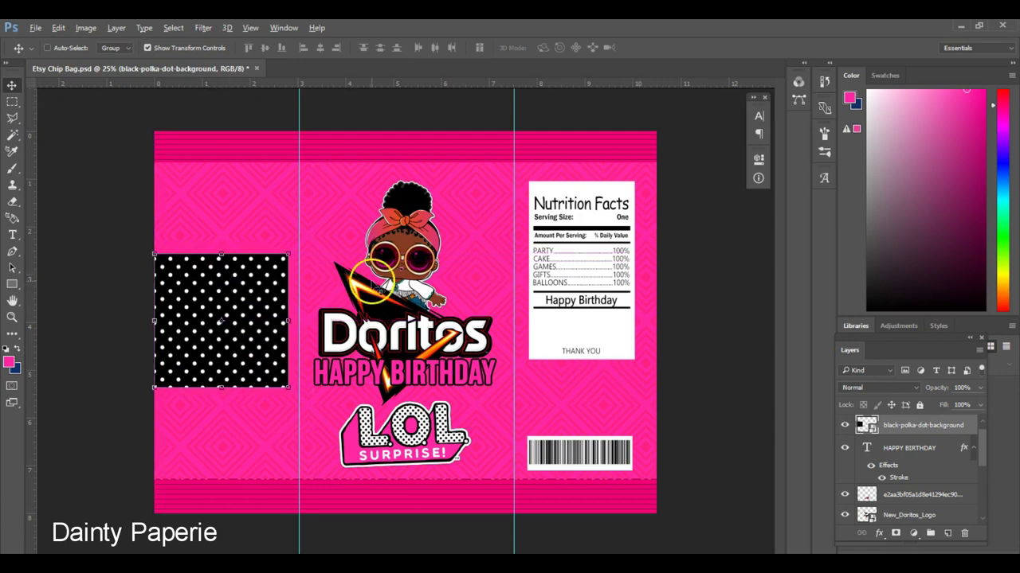
Duplicate the polka-dot layer and align the copy against the right side of the original, slightly overlapping it.
right_click(891, 428)
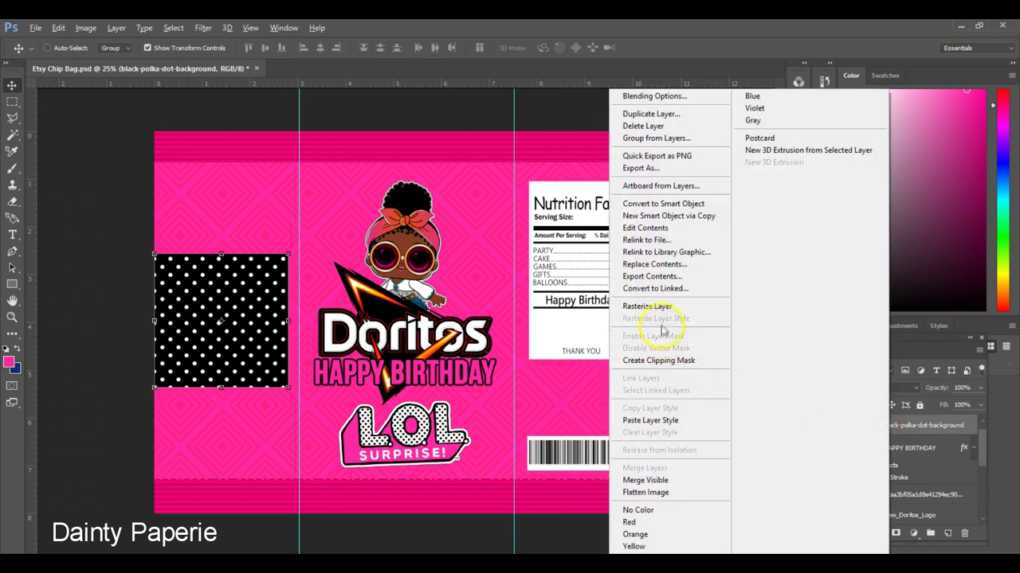
click(661, 115)
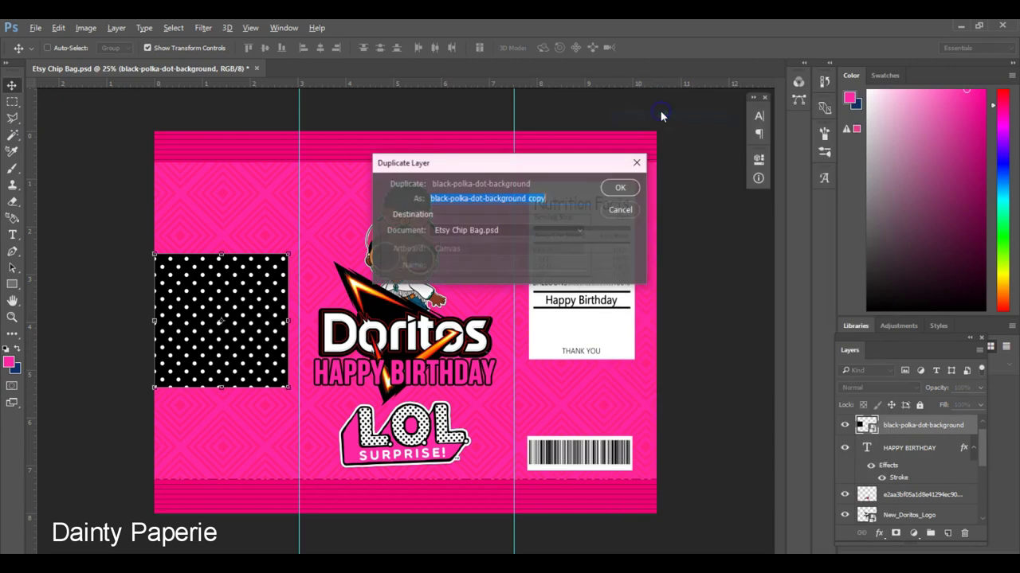
click(619, 188)
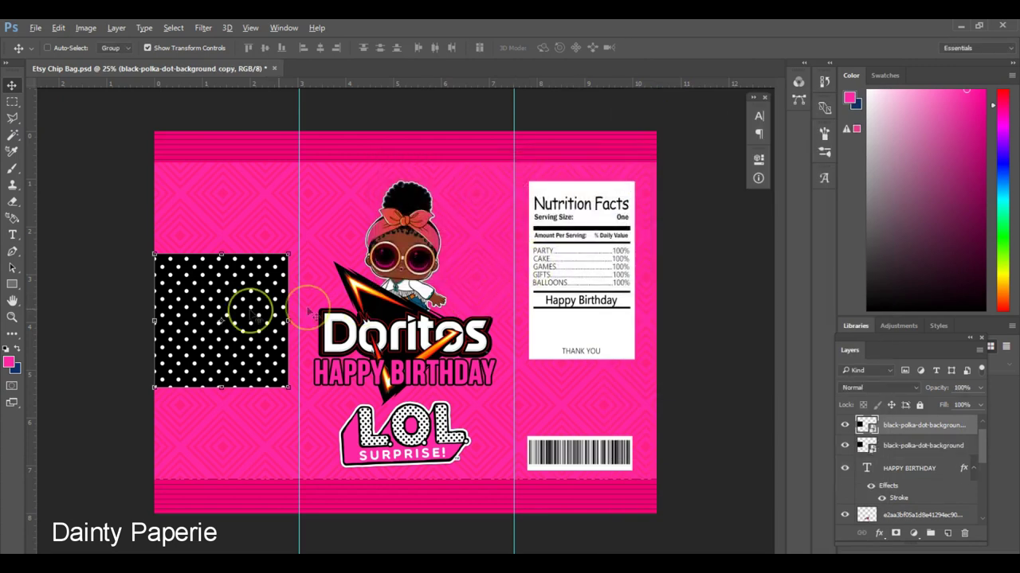
click(241, 316)
drag(241, 317, 368, 316)
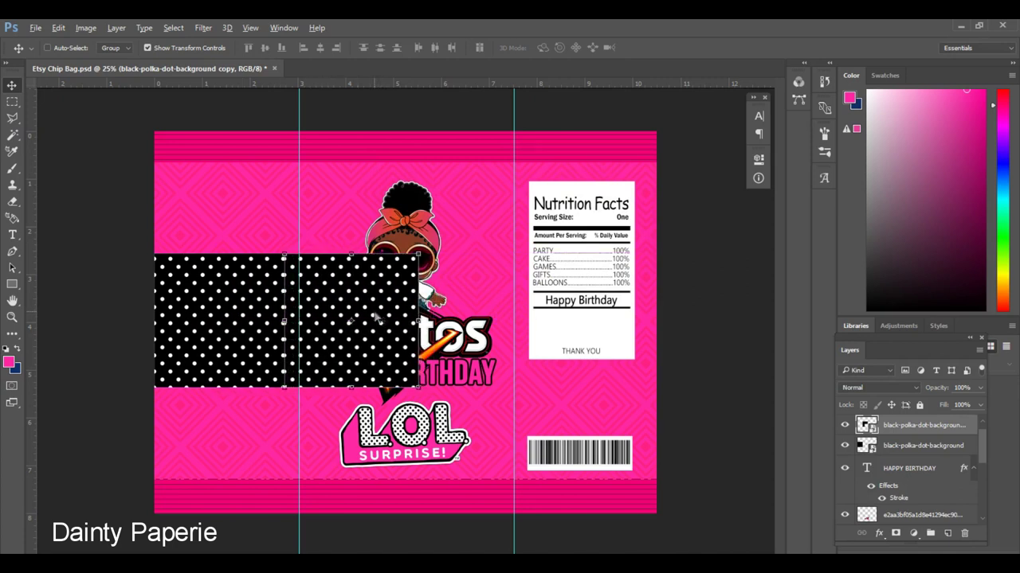
key(shift+Left)
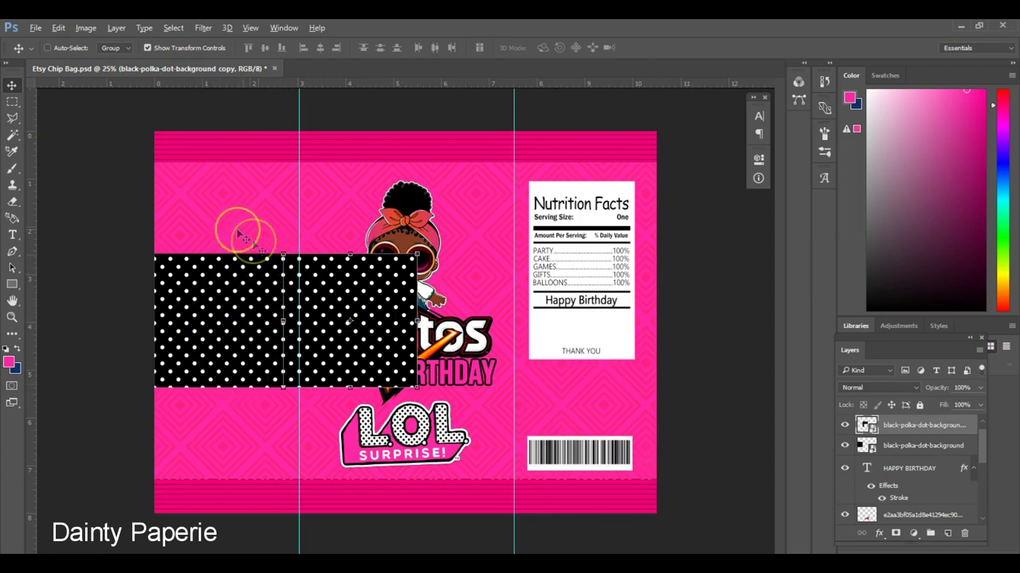
Duplicate the original polka-dot layer again and align the copy as a third tile continuing the band to the right.
right_click(905, 434)
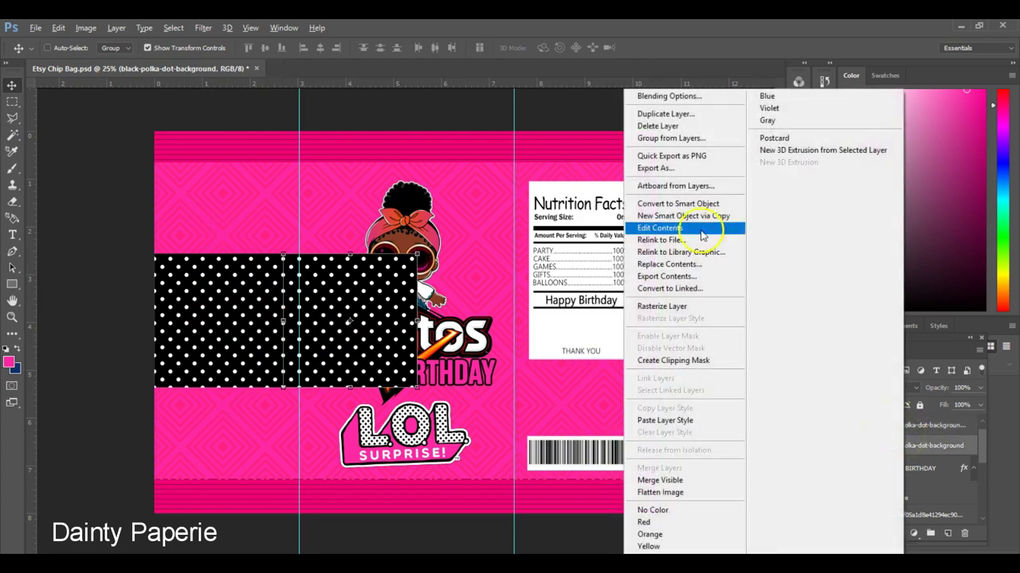
click(695, 114)
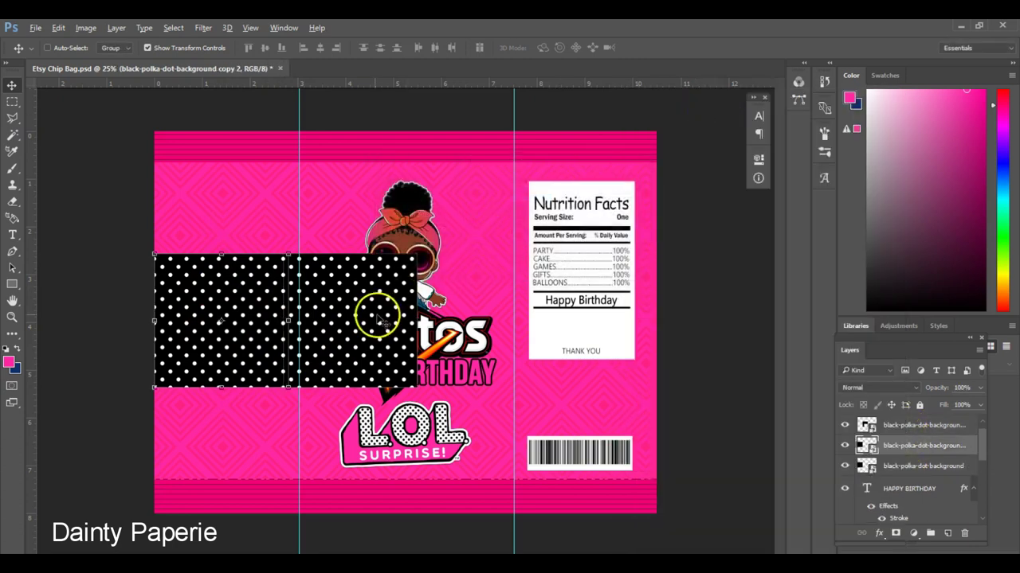
drag(372, 307, 456, 296)
key(shift+Left)
key(shift+Left)
key(shift+Left)
key(shift+Left)
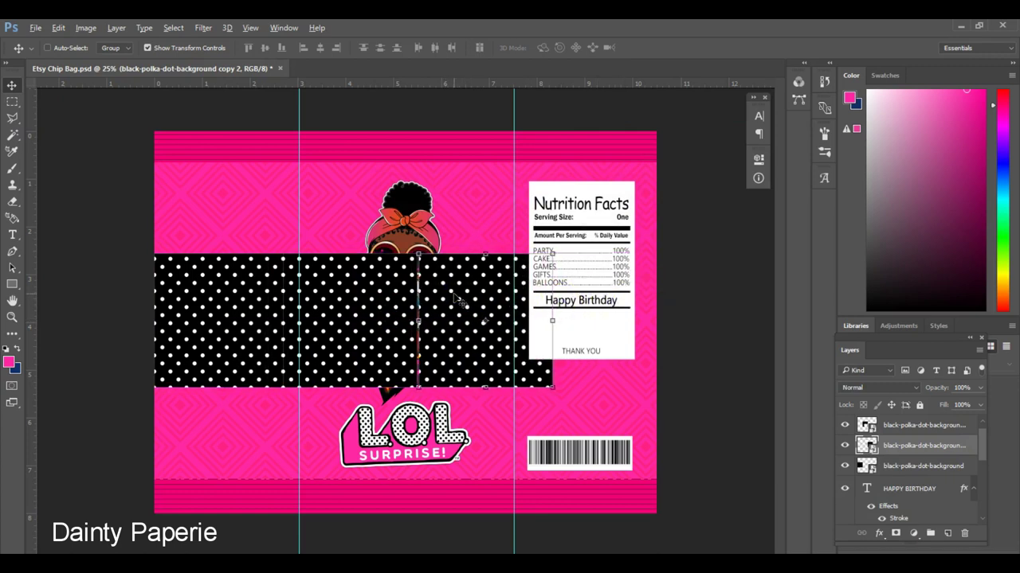
key(shift+Left)
key(shift+Left)
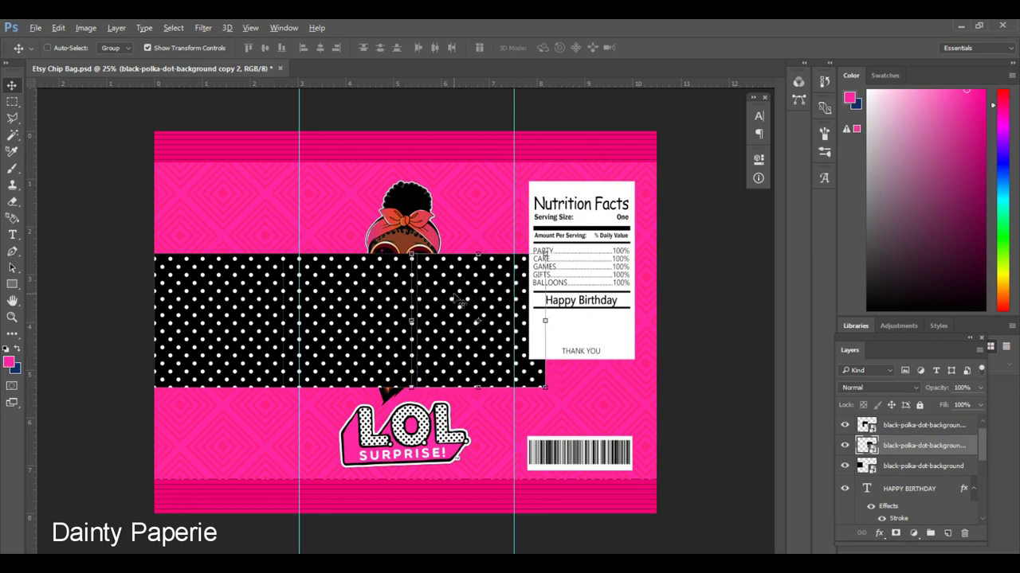
key(Right)
key(Right)
key(Right)
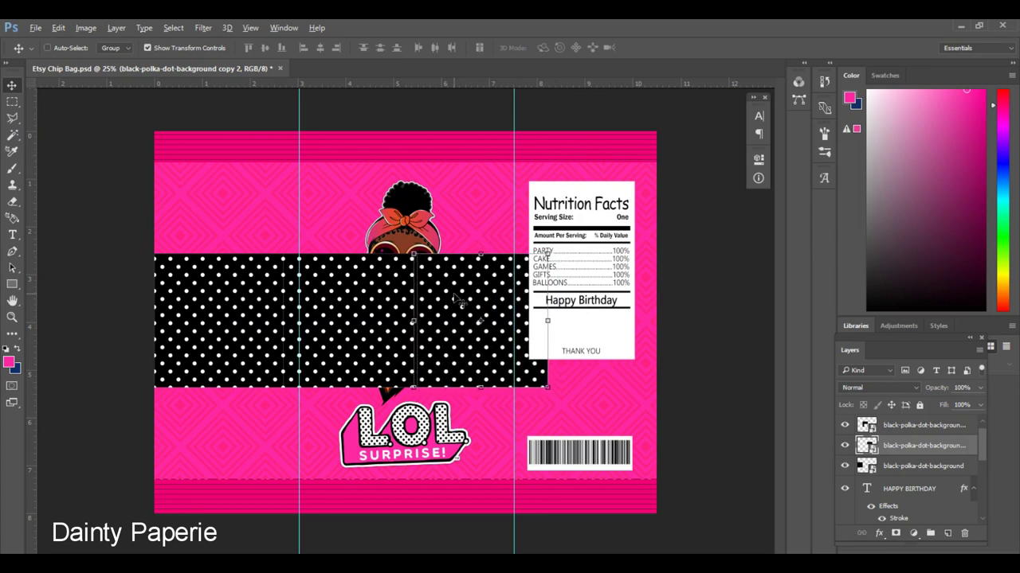
Duplicate the third polka-dot tile and align the copy as a fourth tile extending past the wrapper's right edge.
right_click(893, 446)
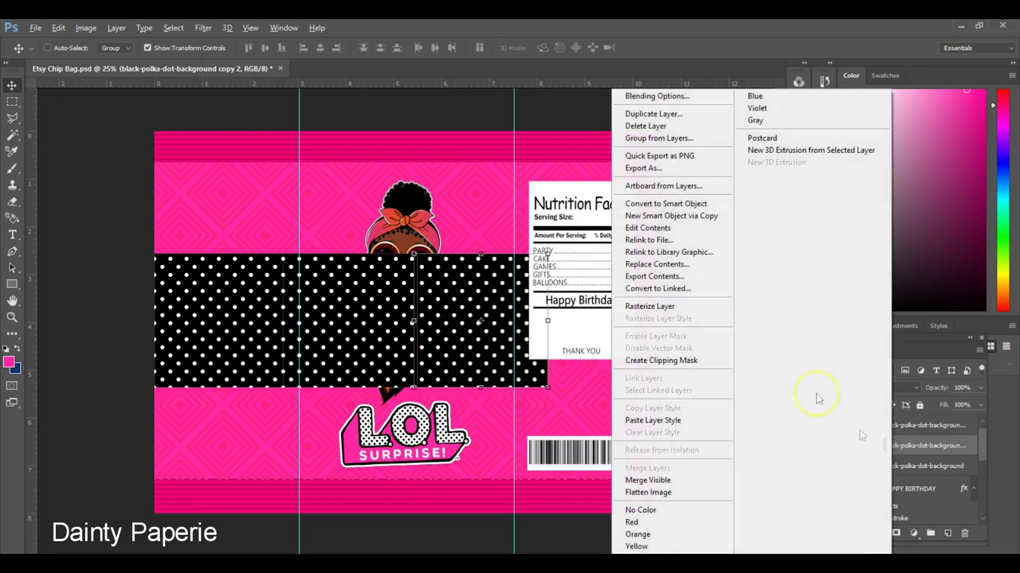
click(691, 116)
key(Return)
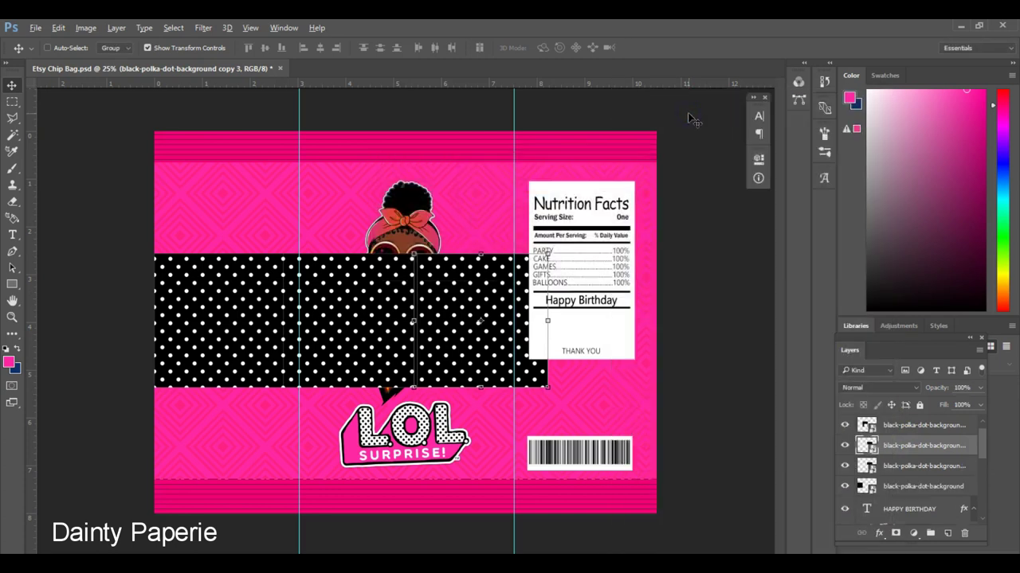
drag(486, 284, 614, 291)
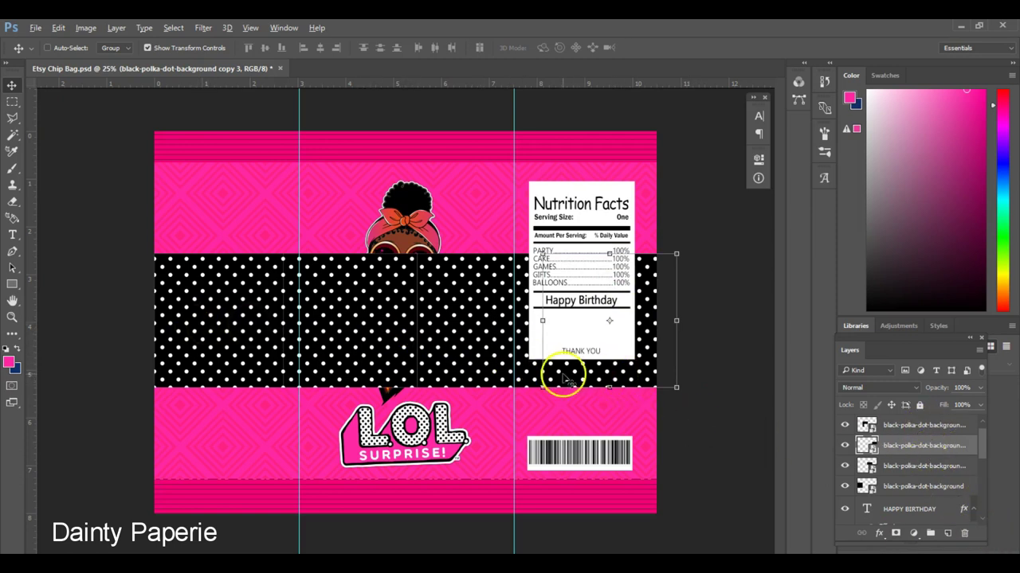
Select all four polka-dot background layers and convert them into a single smart object.
shift+click(890, 486)
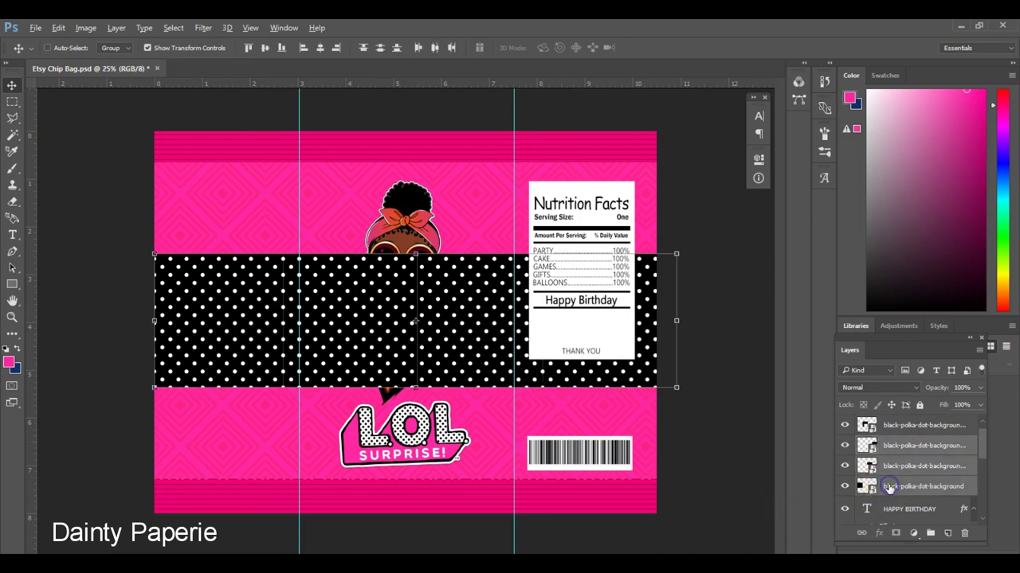
shift+click(903, 420)
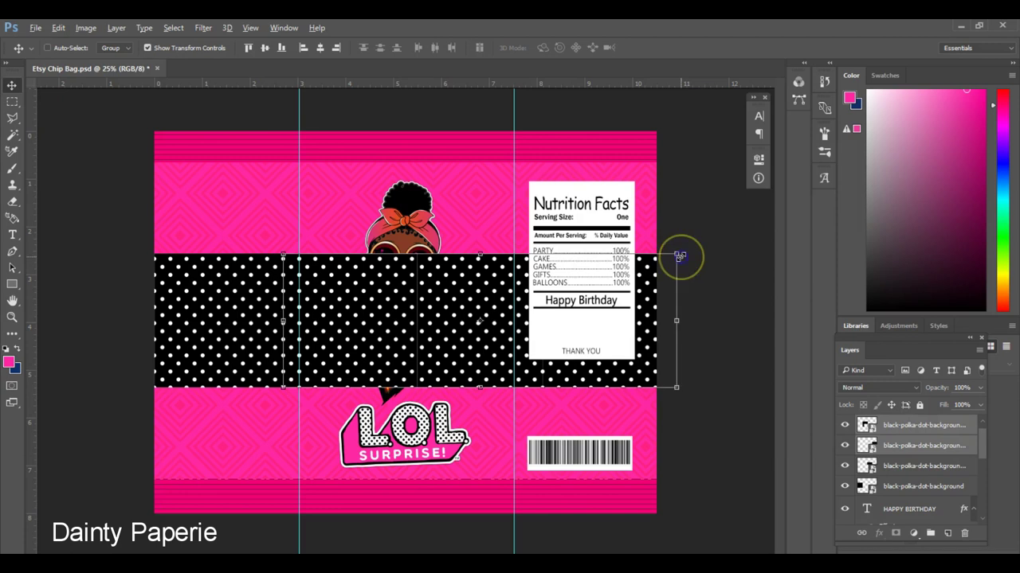
mouse_move(677, 254)
mouse_down()
mouse_move(661, 263)
mouse_move(676, 254)
mouse_up()
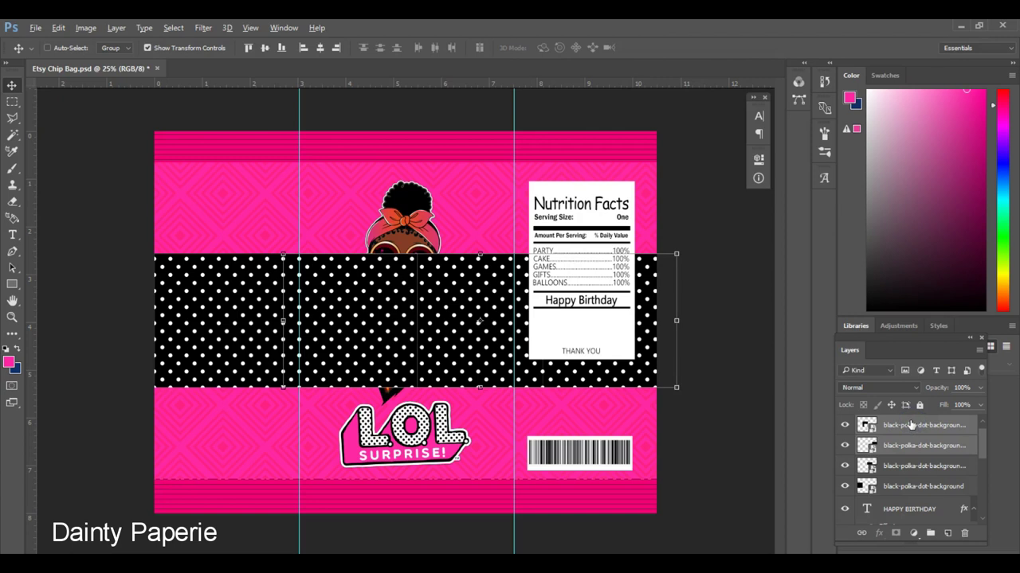
click(910, 424)
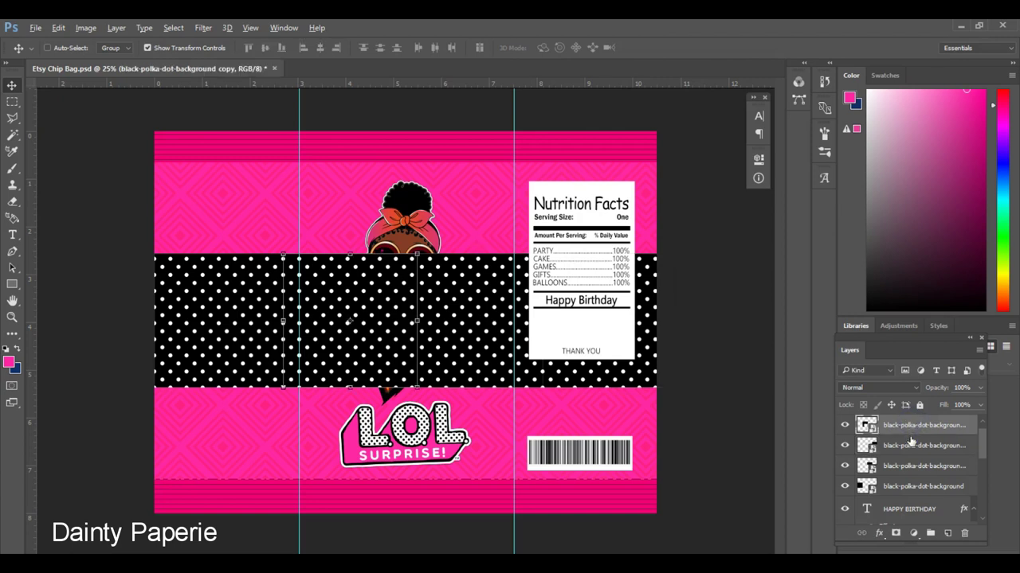
ctrl+click(910, 445)
ctrl+click(914, 466)
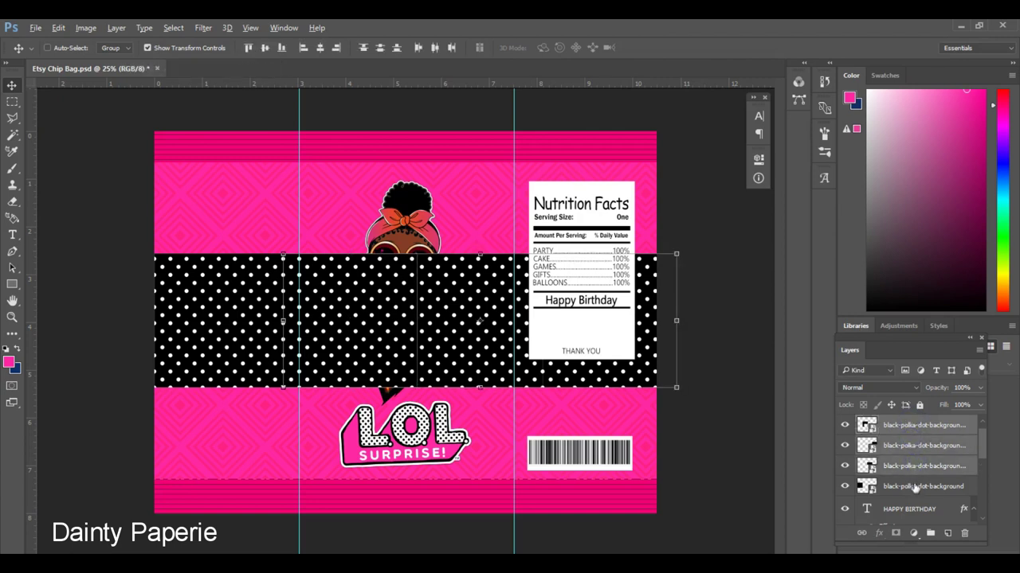
ctrl+click(915, 488)
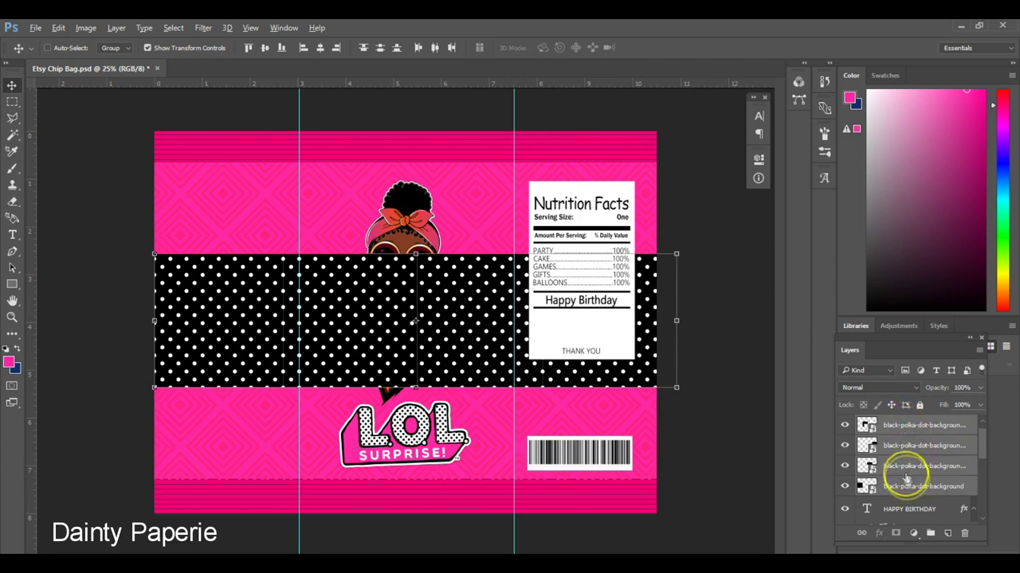
right_click(901, 431)
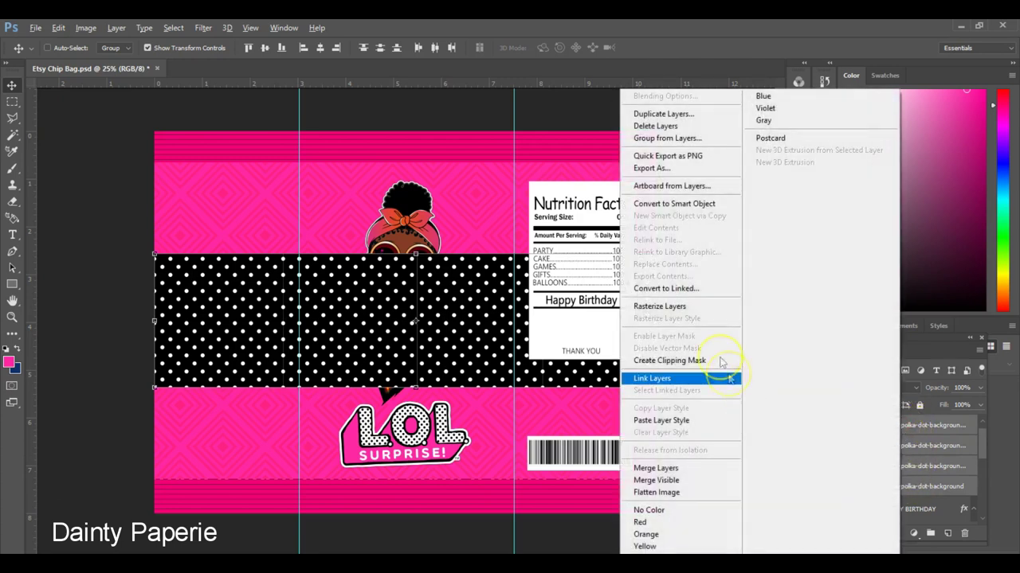
click(716, 205)
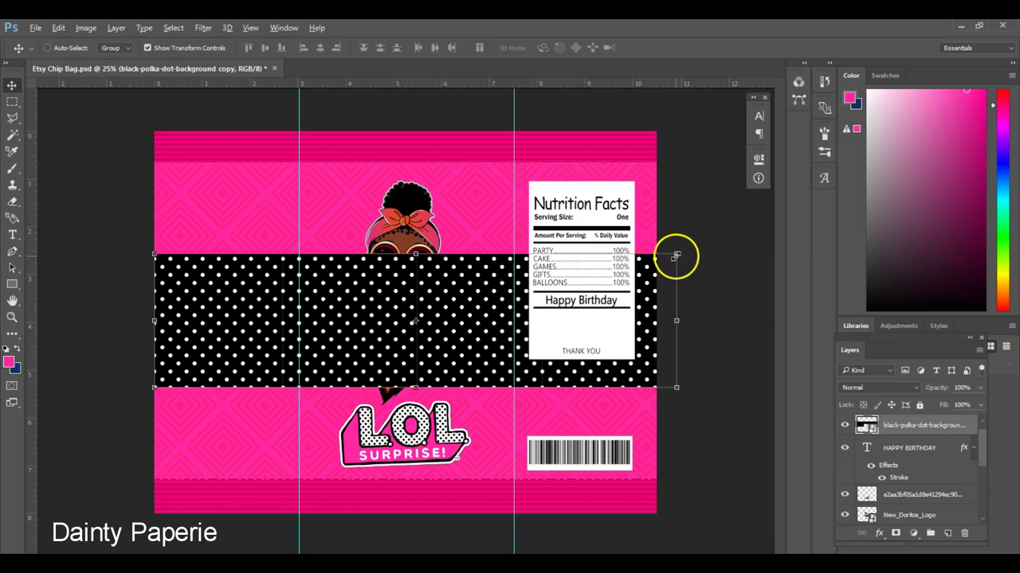
Scale the polka-dot band down to the wrapper's full width and move its layer directly below Layer 3, behind the doll and logo.
drag(676, 256, 655, 263)
key(Return)
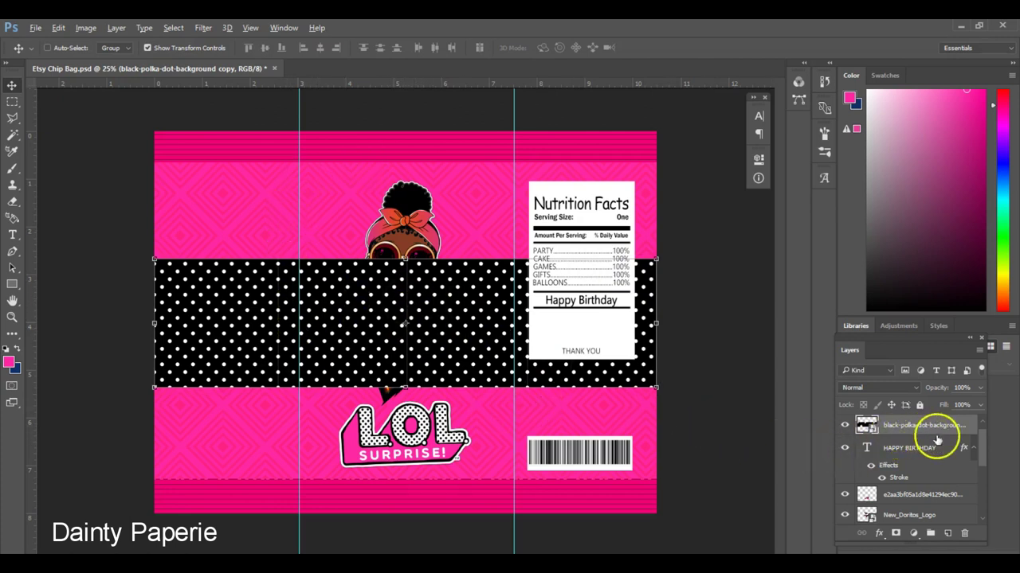
drag(906, 426, 906, 492)
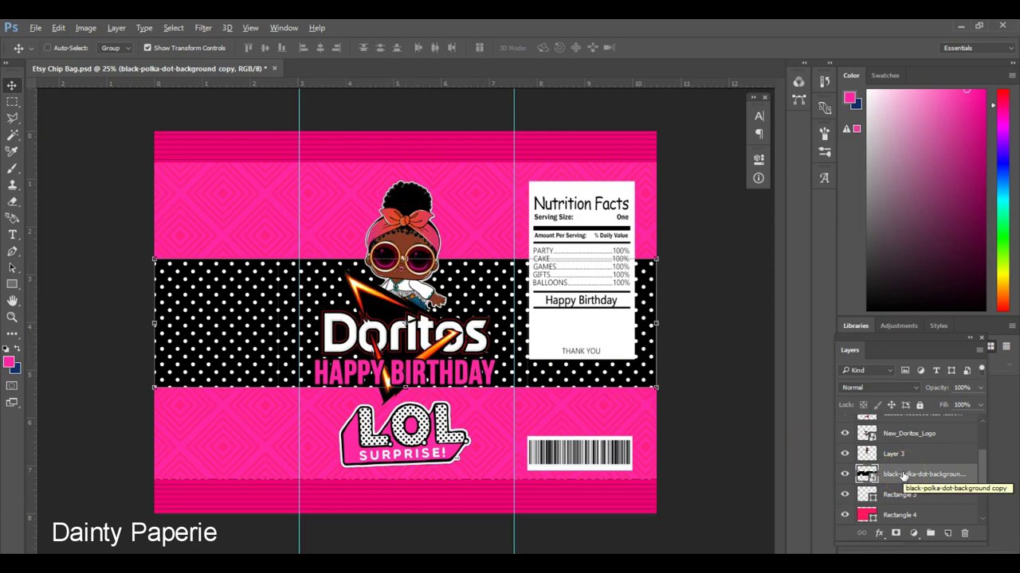
Shift the polka-dot band slightly down so it is centered behind the Doritos logo and Happy Birthday text.
drag(514, 295, 494, 300)
key(ctrl+z)
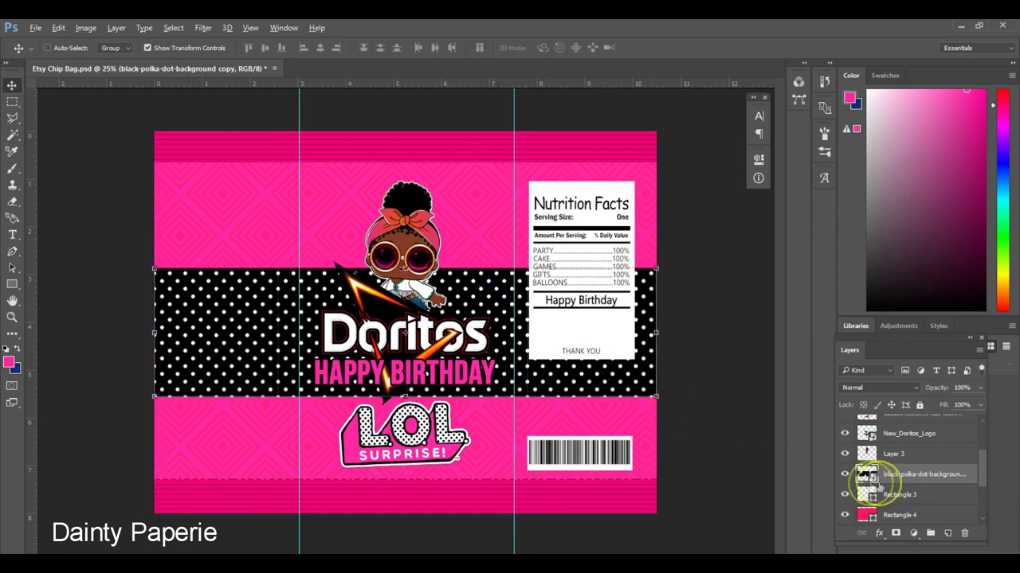
click(892, 454)
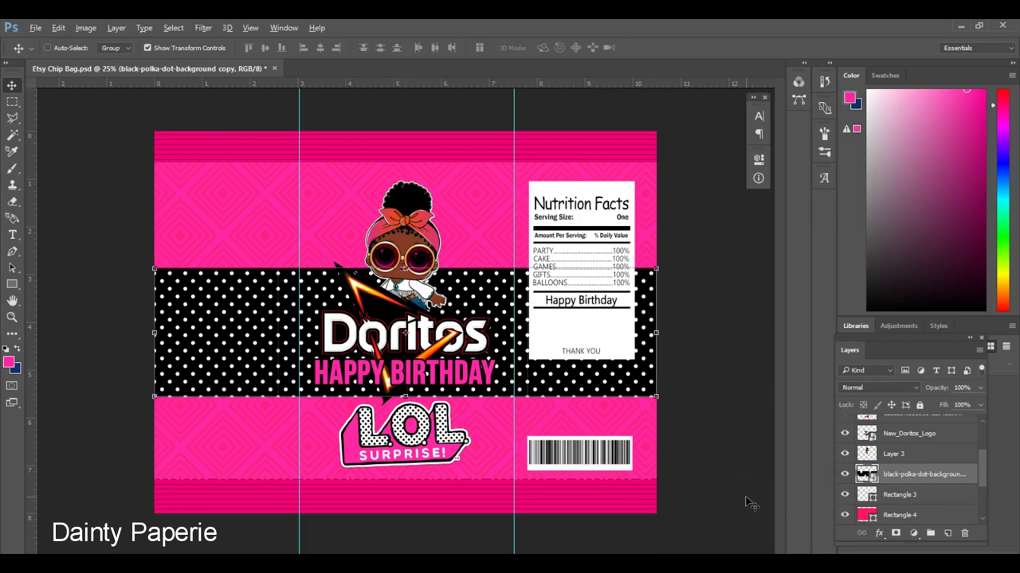
scroll(979, 474, up, 2)
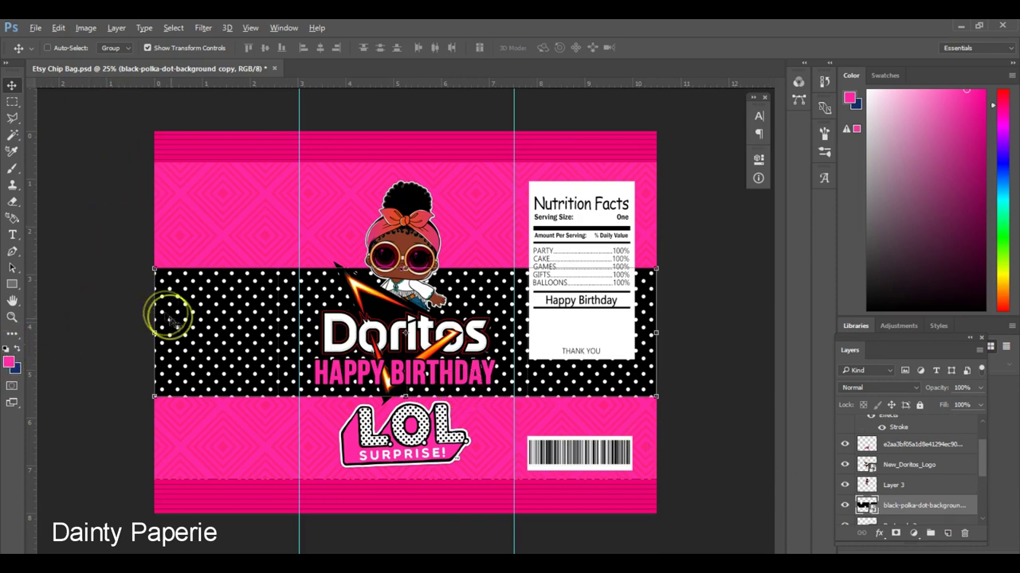
drag(169, 317, 177, 322)
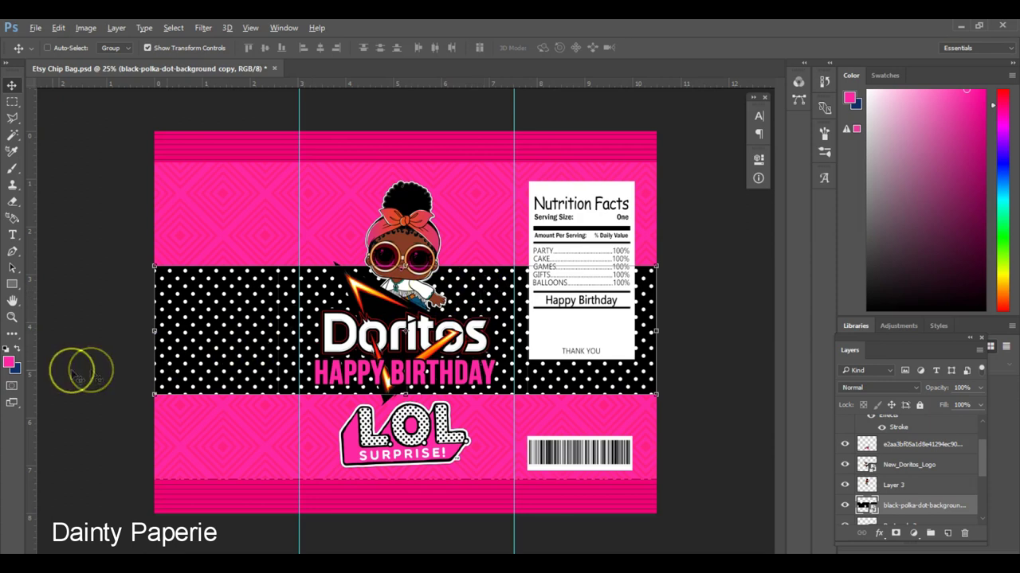
Set the foreground color to black (#000000) by sampling the polka-dot band.
click(8, 362)
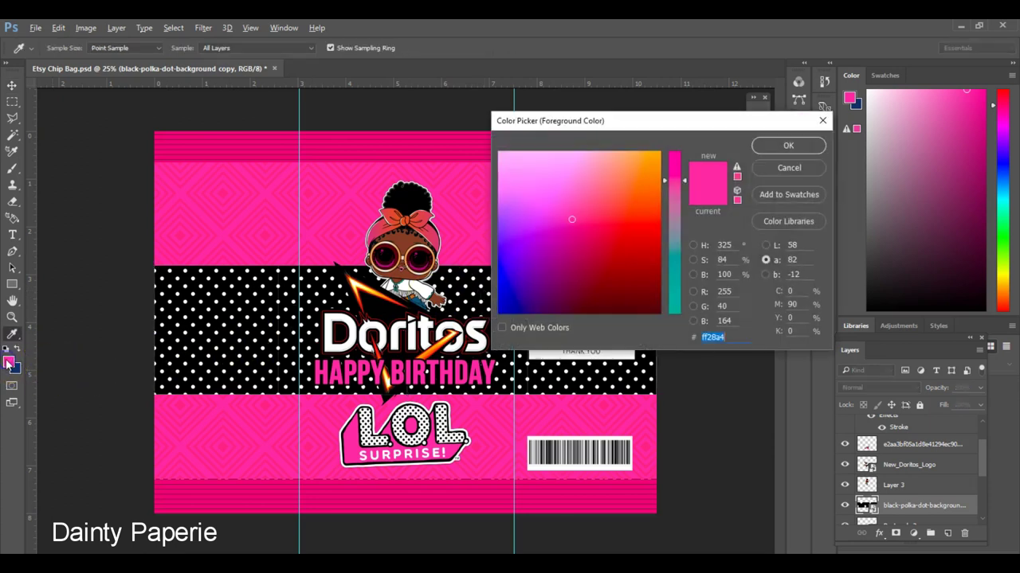
click(474, 304)
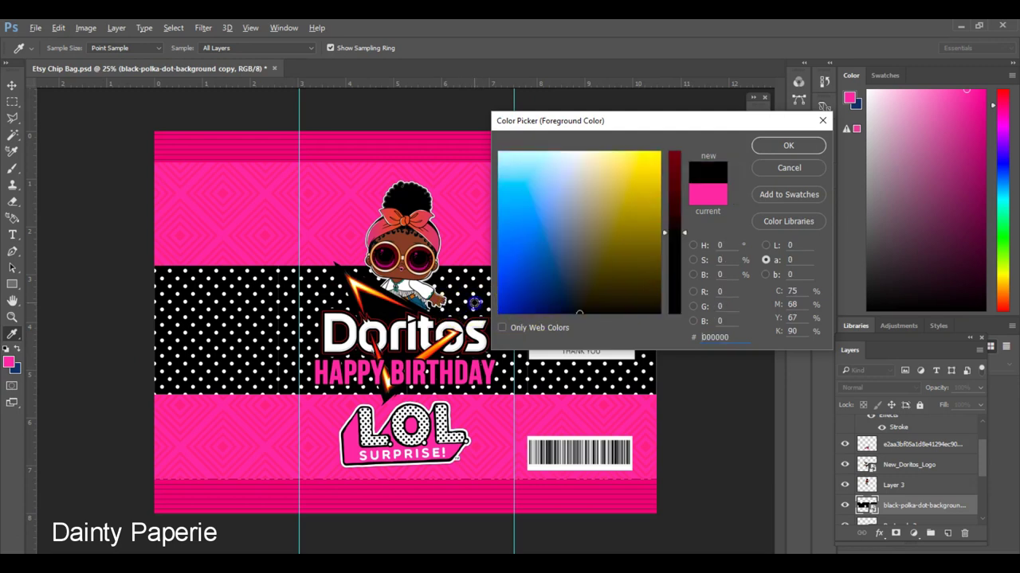
click(807, 146)
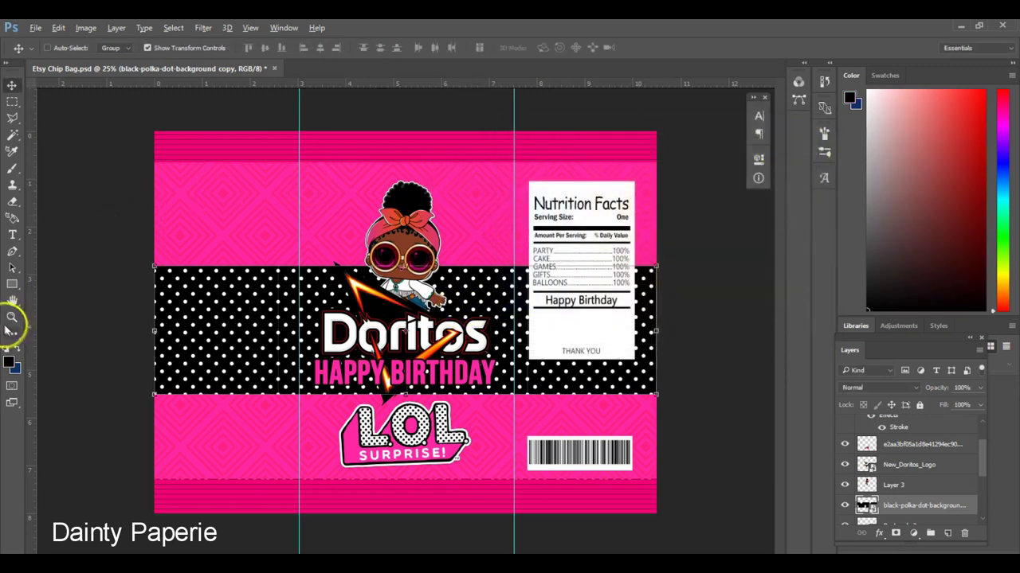
Draw two full-width black rectangles, about 44 px high below the upper striped strip and about 60 px high above the lower one.
click(11, 285)
drag(150, 168, 662, 170)
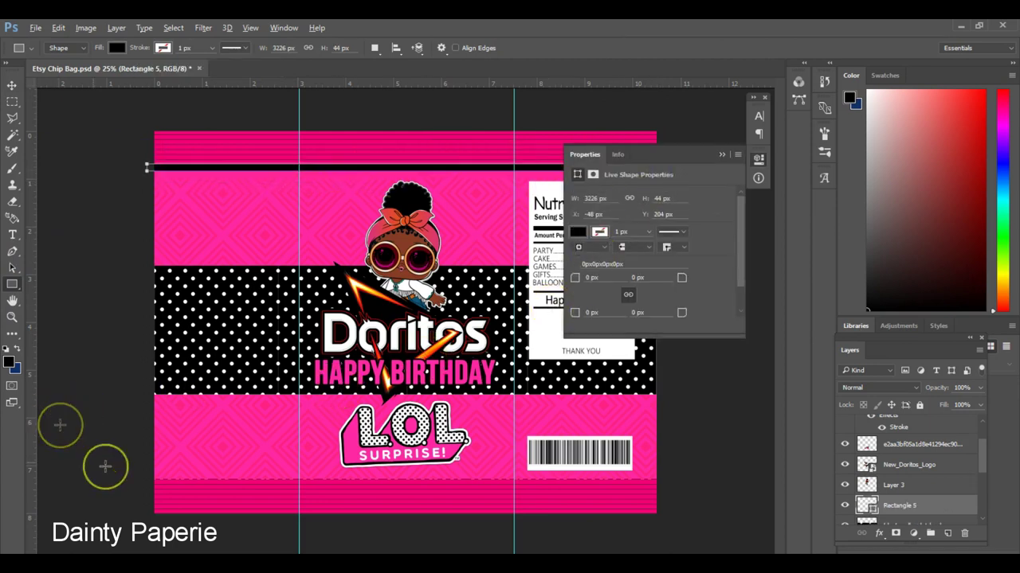
drag(150, 467, 675, 472)
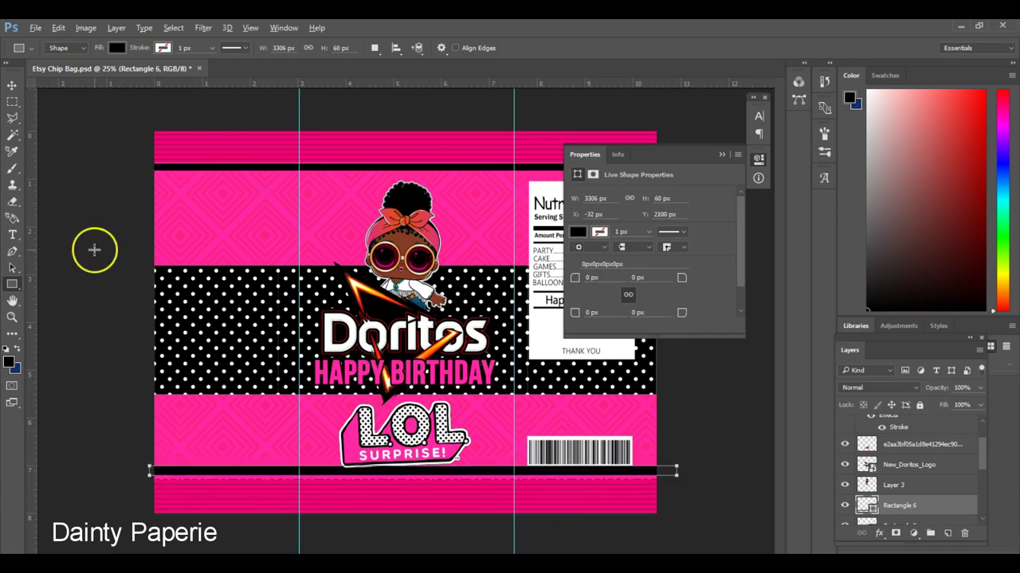
Nudge the lower black bar down 16 px to Y 2116 px, against the lower striped strip, and collapse the shape properties.
click(12, 86)
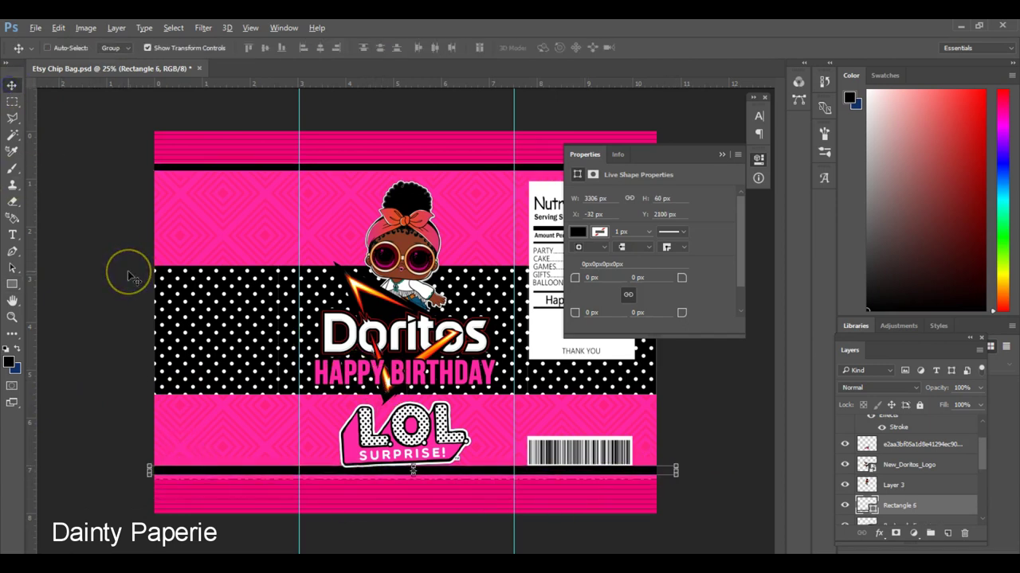
key(Down)
key(Down)
key(Down)
key(Down)
key(Down)
key(Down)
key(Down)
key(Down)
key(Down)
key(Down)
key(Down)
key(Down)
key(Down)
key(Down)
key(Down)
key(Down)
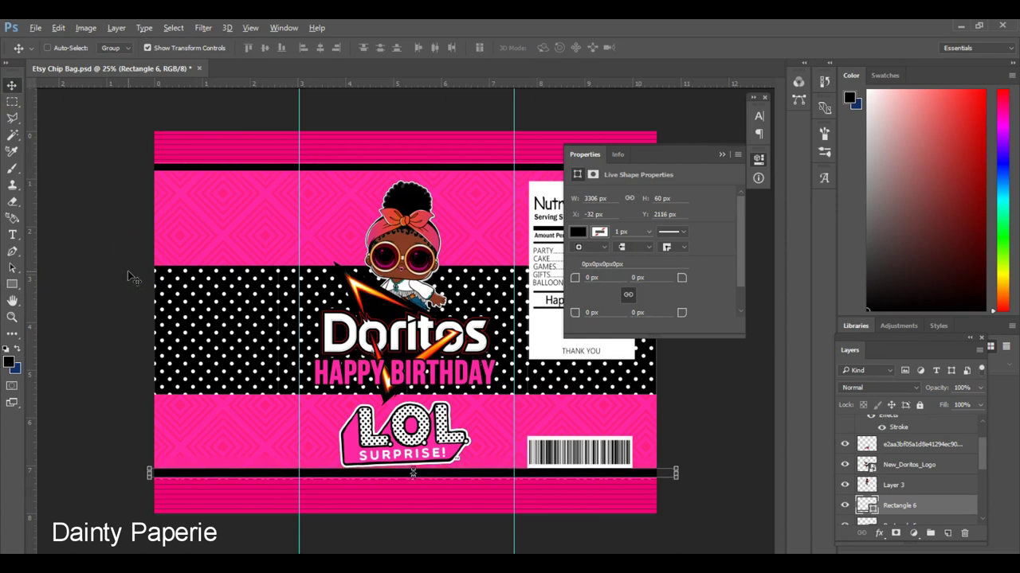
click(186, 339)
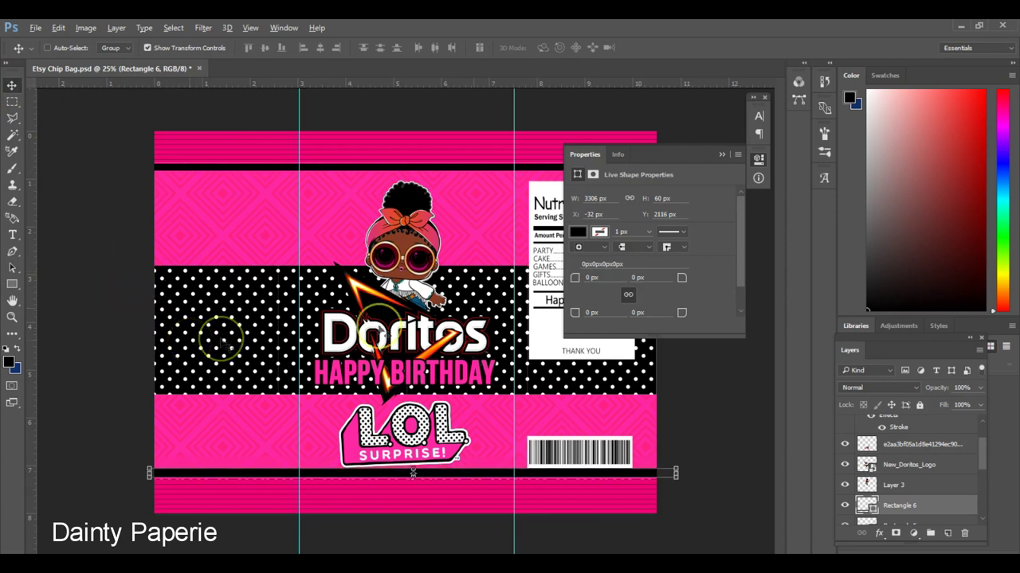
click(721, 155)
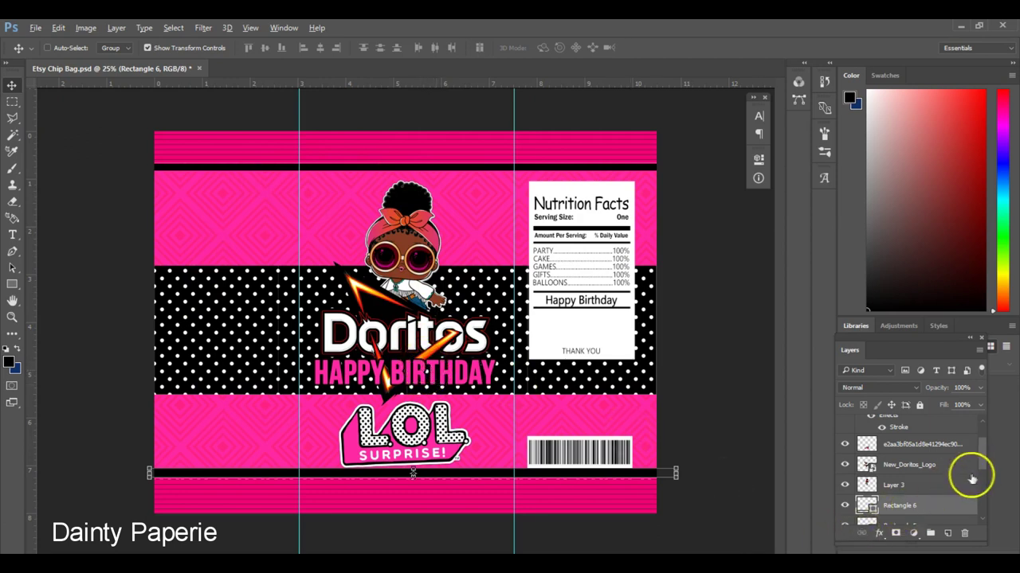
Add a Color Overlay effect to the New_Doritos_Logo layer with its blend mode set to Normal.
drag(983, 466, 983, 464)
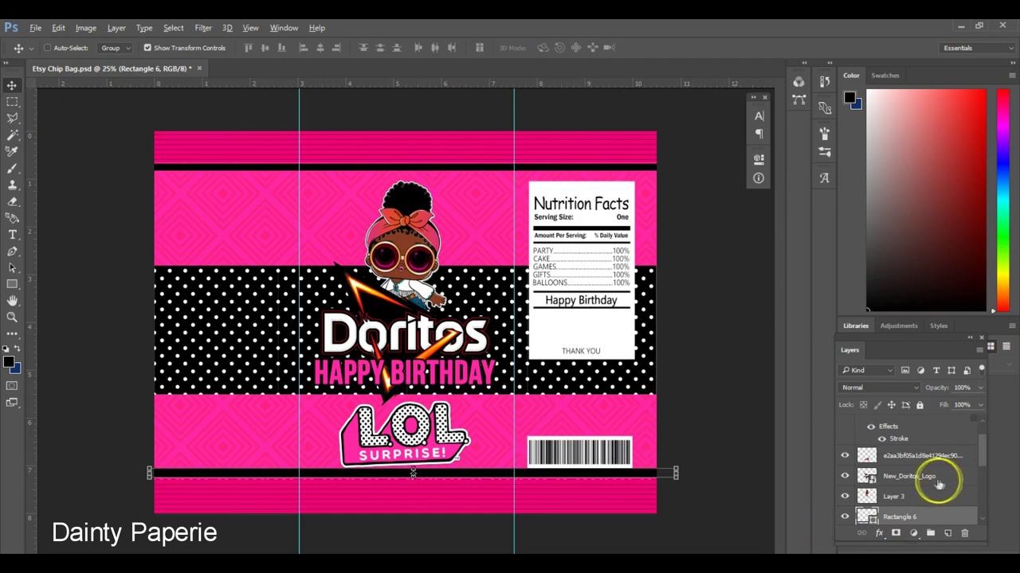
click(931, 476)
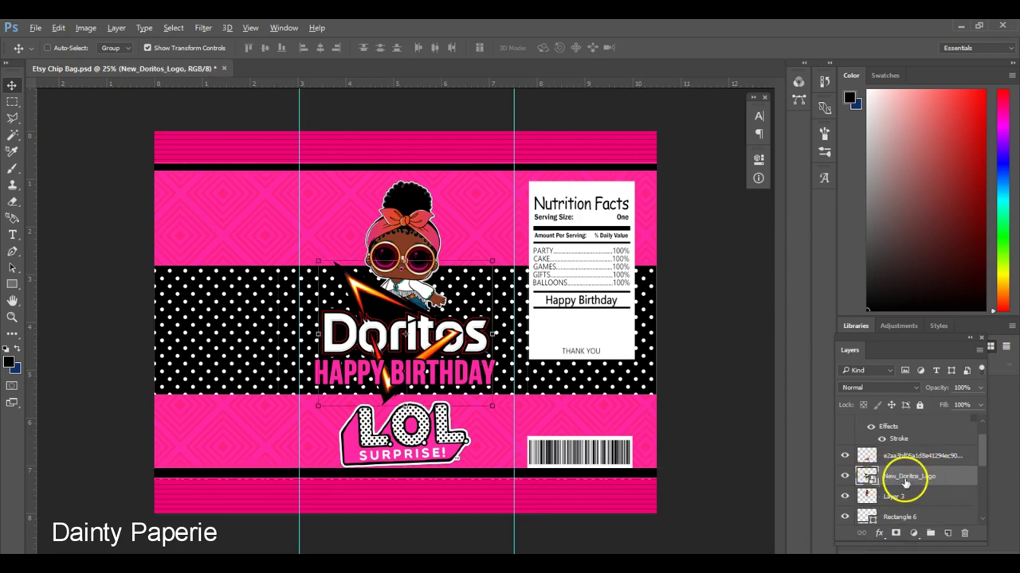
right_click(906, 481)
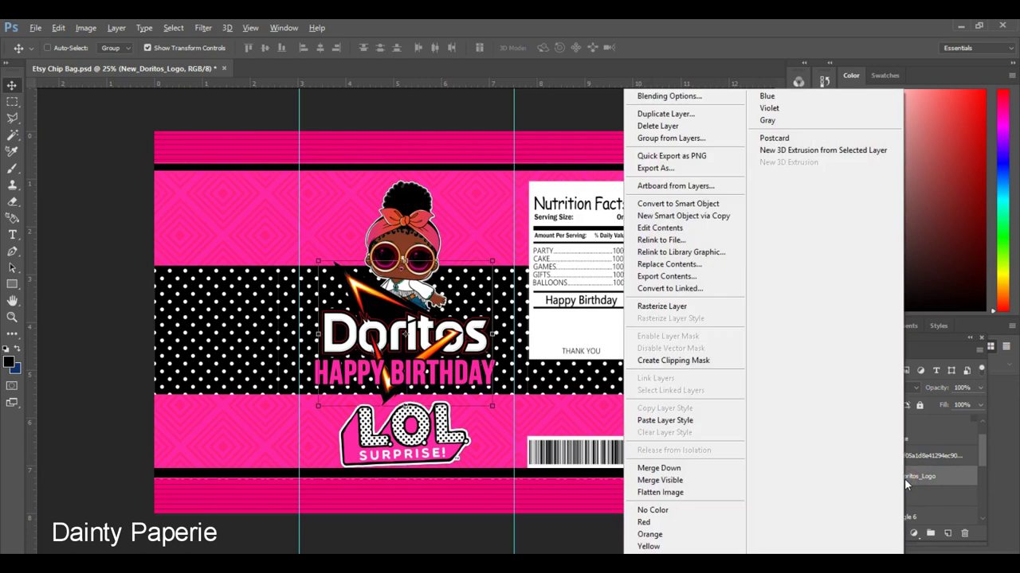
click(680, 96)
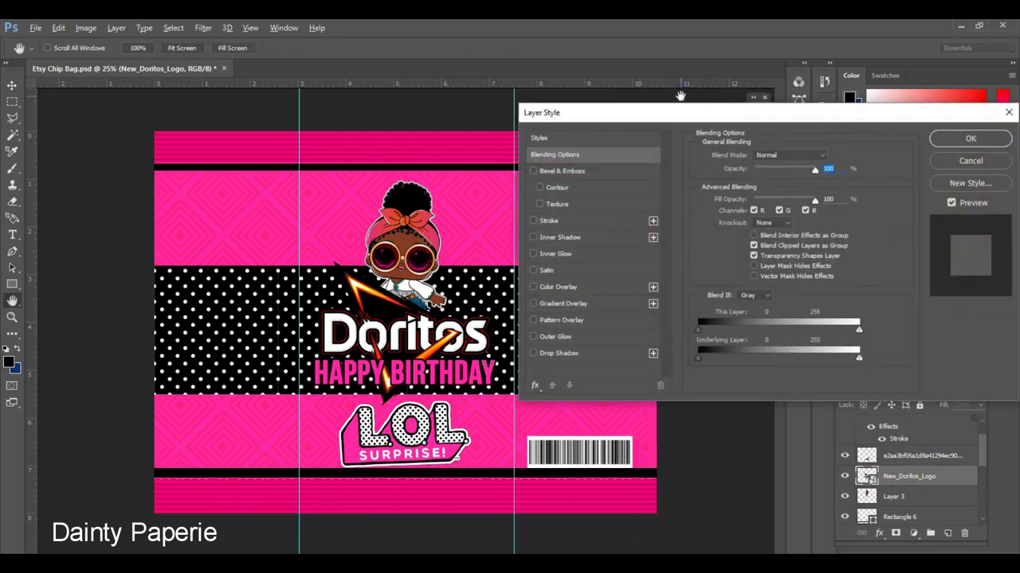
drag(681, 115, 681, 107)
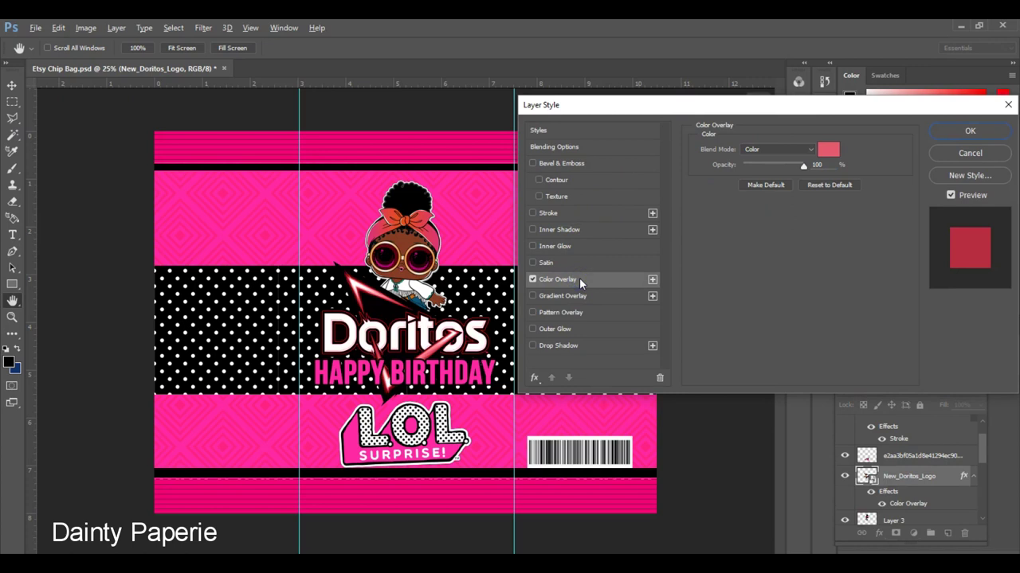
click(758, 149)
click(758, 159)
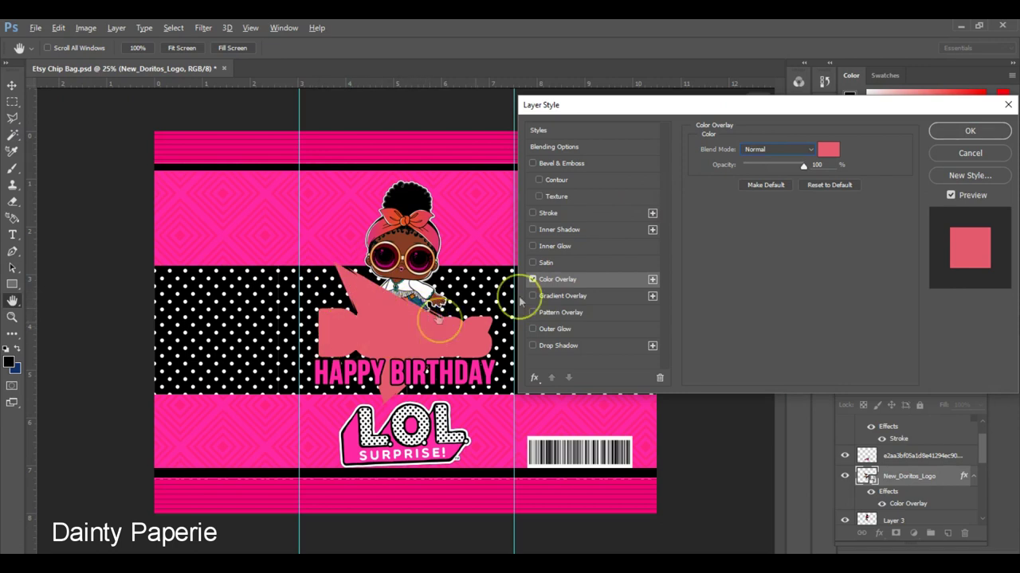
Set the Doritos logo's Color Overlay color to pink #ff28a4 by sampling the Happy Birthday text.
click(827, 149)
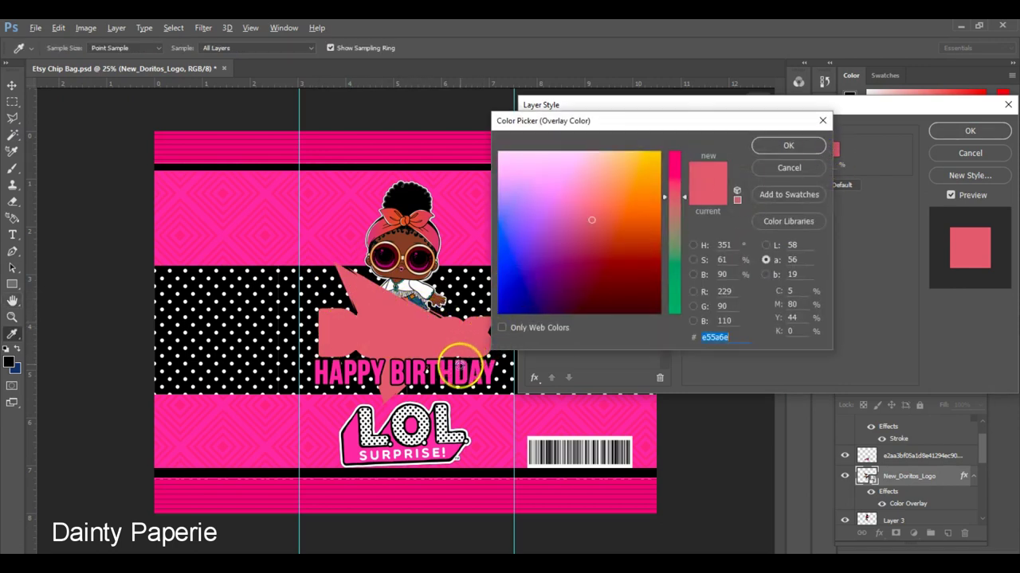
click(459, 363)
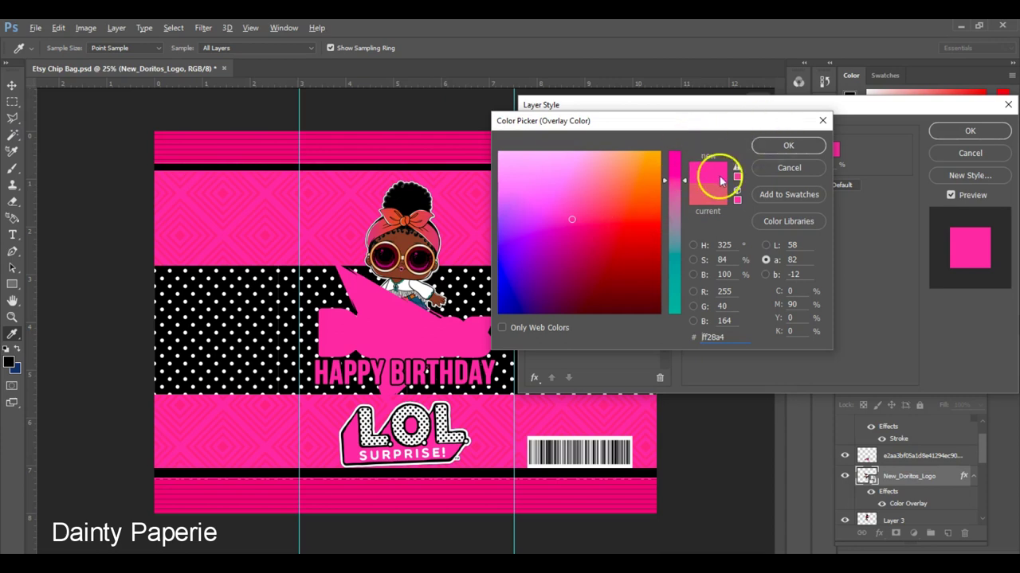
click(769, 143)
Try the Hue, Color, Divide and Luminosity blend modes on the Doritos logo's Color Overlay.
click(771, 151)
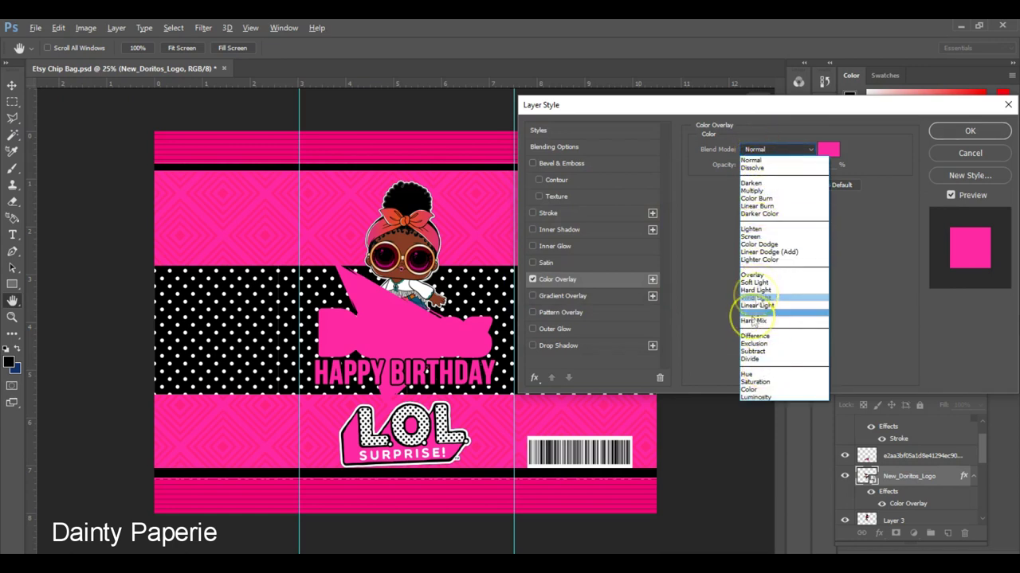
click(754, 375)
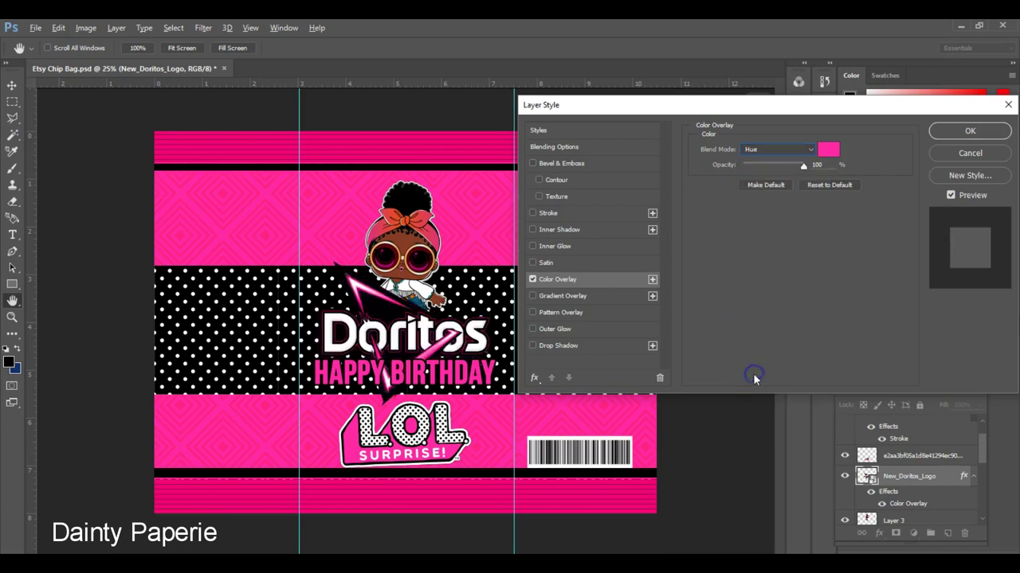
click(793, 150)
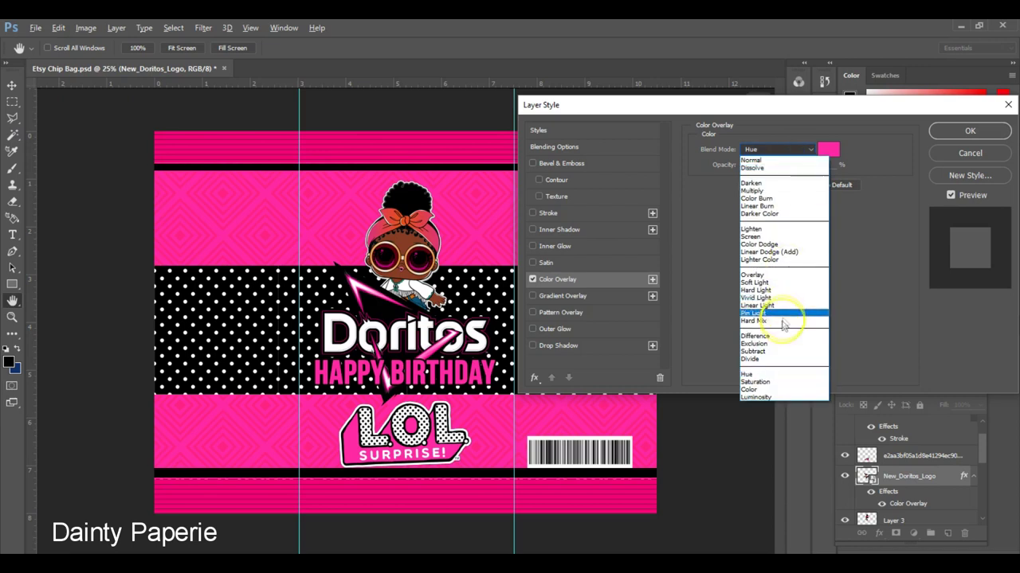
click(768, 390)
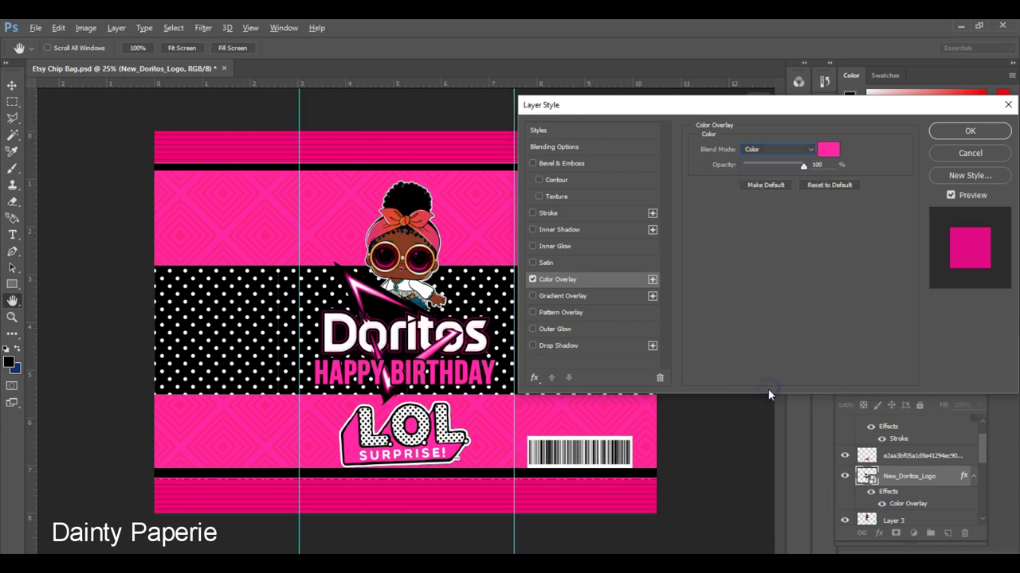
click(792, 150)
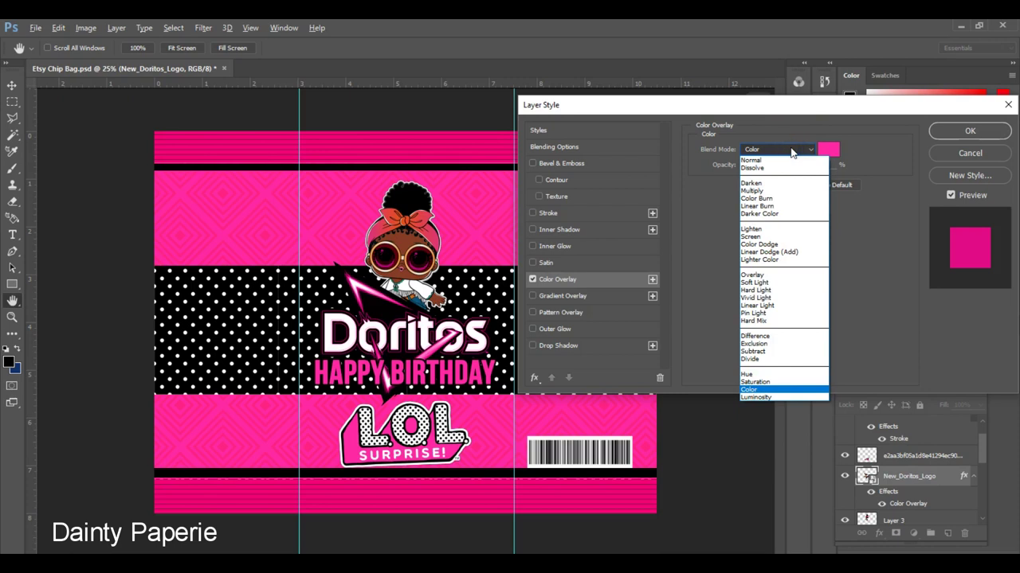
scroll(792, 152, up, 3)
click(790, 150)
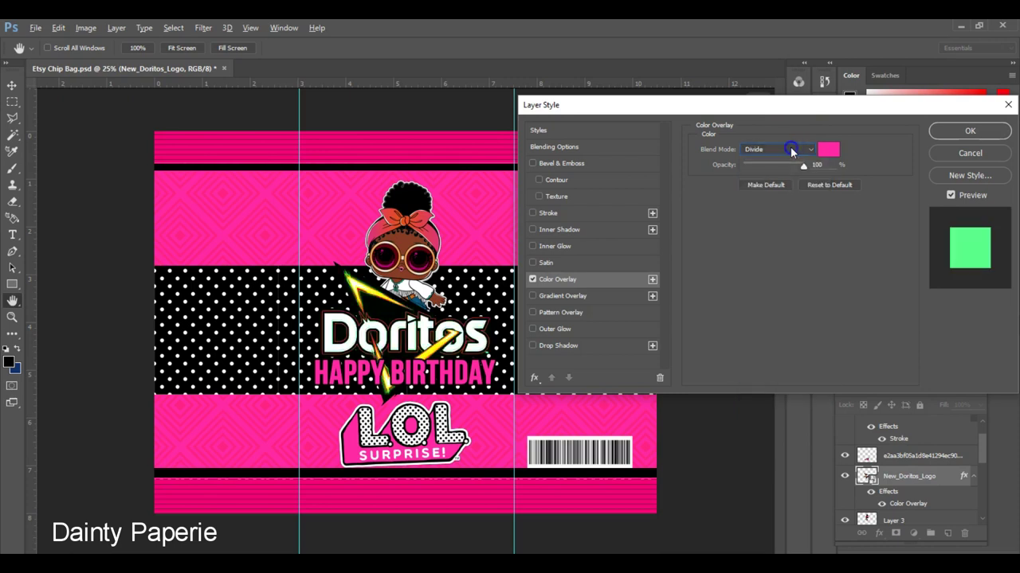
click(791, 150)
scroll(790, 152, down, 4)
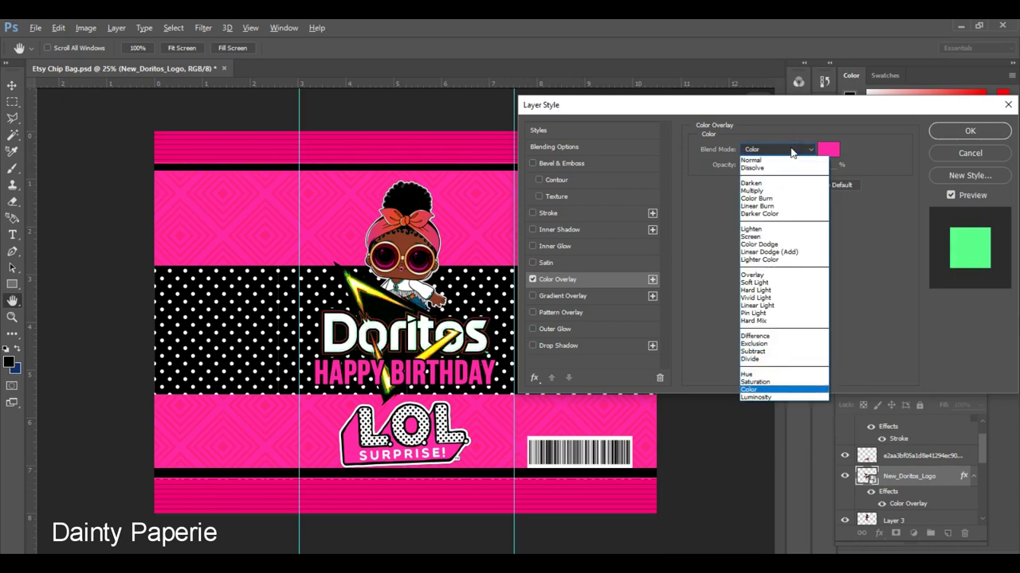
click(790, 150)
click(791, 150)
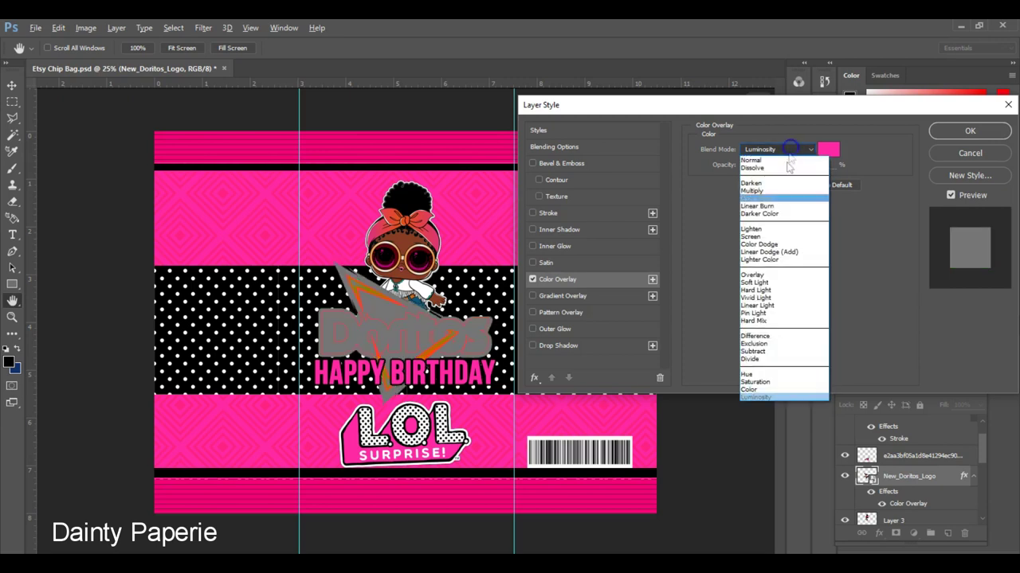
click(756, 374)
Set the Color Overlay's blend mode to Color and apply the effect to the Doritos logo.
click(771, 152)
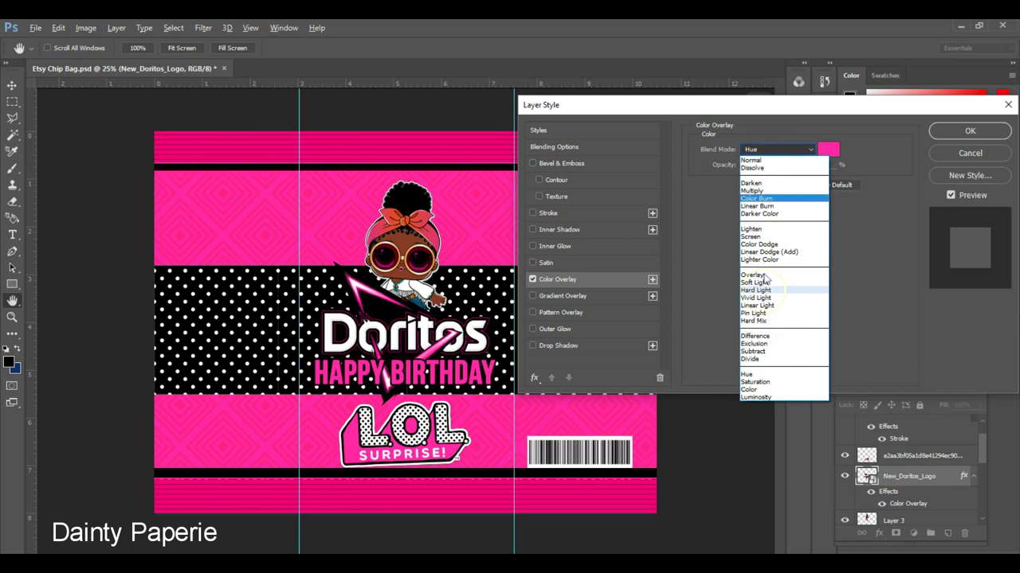
click(758, 392)
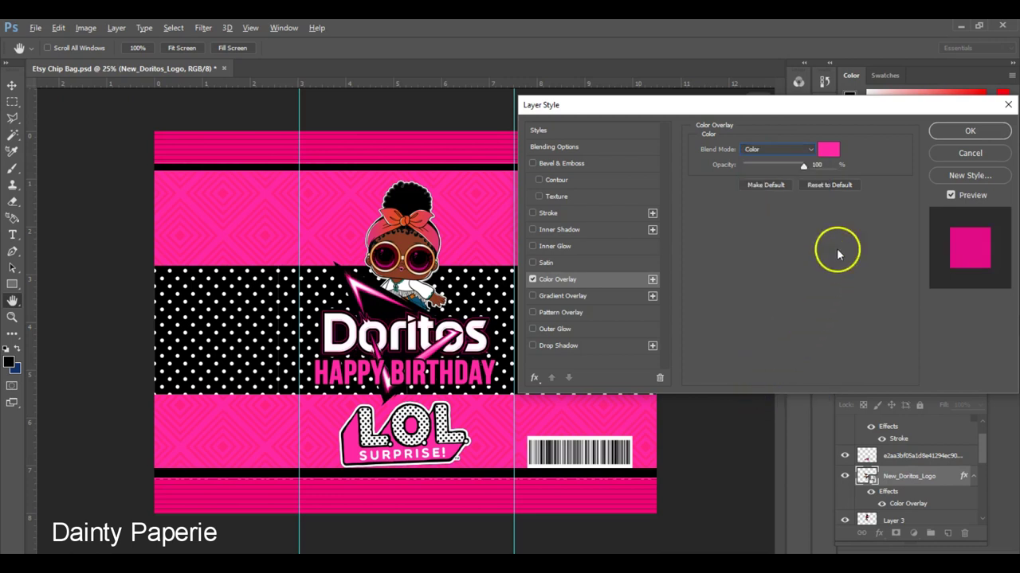
click(940, 133)
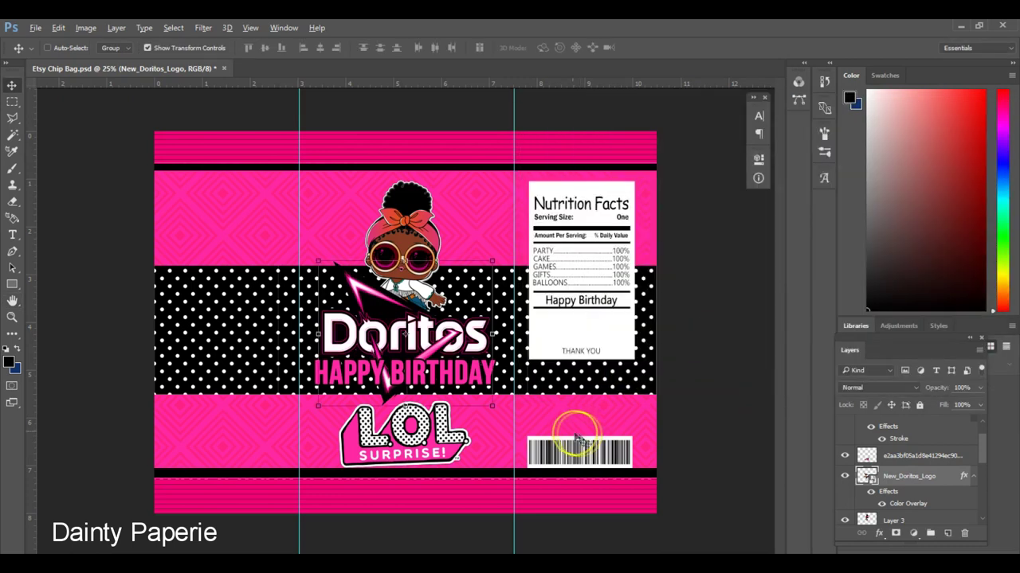
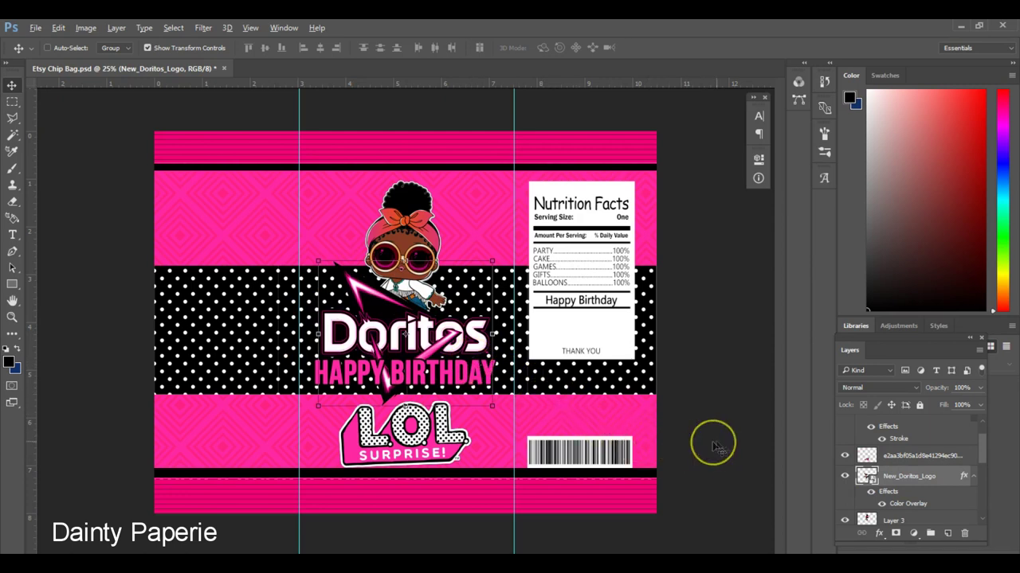
Select the Rectangle 3 layer behind the barcode in the layer stack.
drag(981, 451, 982, 496)
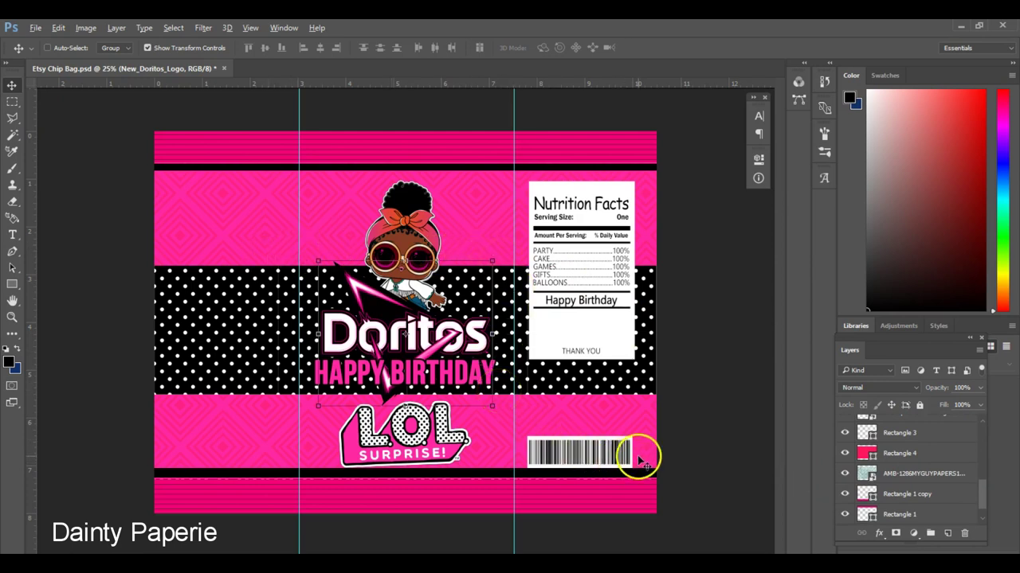
click(900, 437)
drag(982, 500, 982, 450)
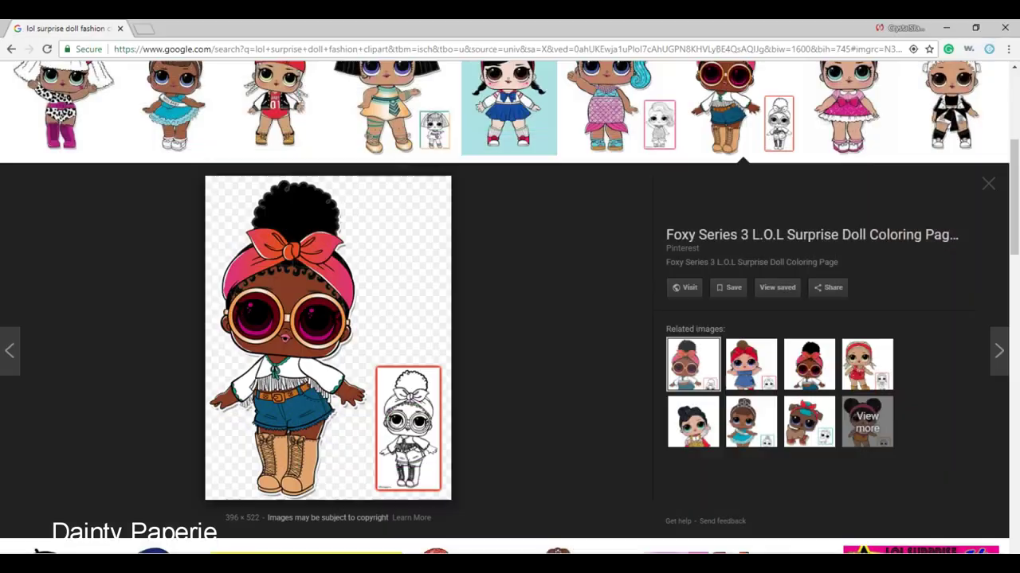
Switch to the browser and look through the LOL Surprise doll clipart image results for a second doll.
click(343, 546)
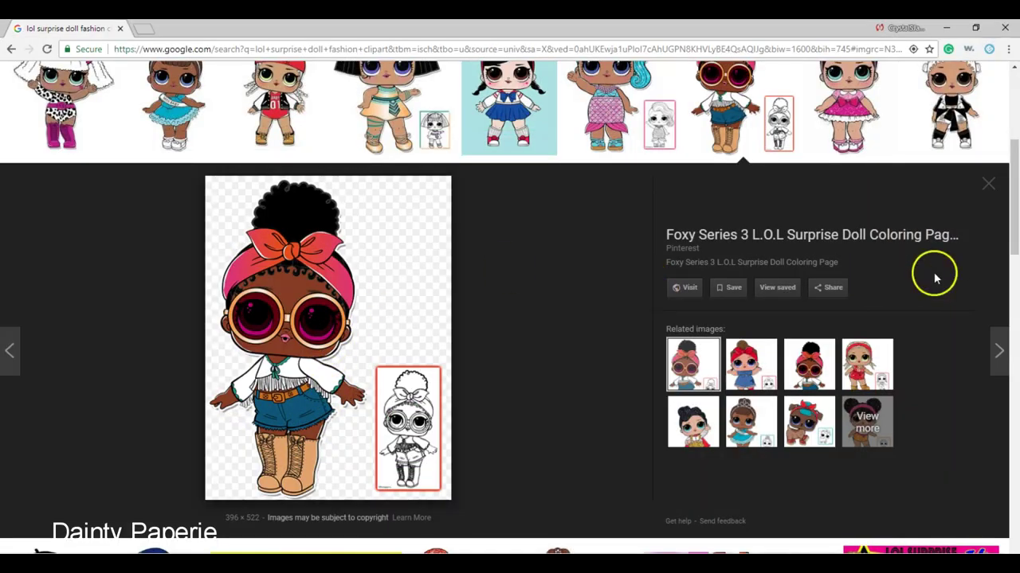
click(987, 186)
scroll(1016, 209, up, 2)
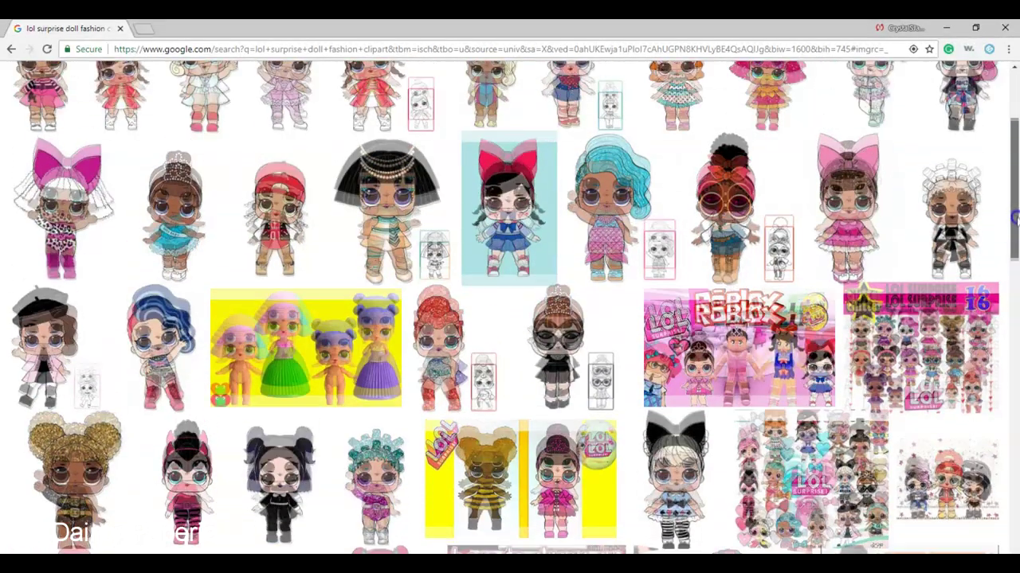
drag(1015, 209, 1007, 270)
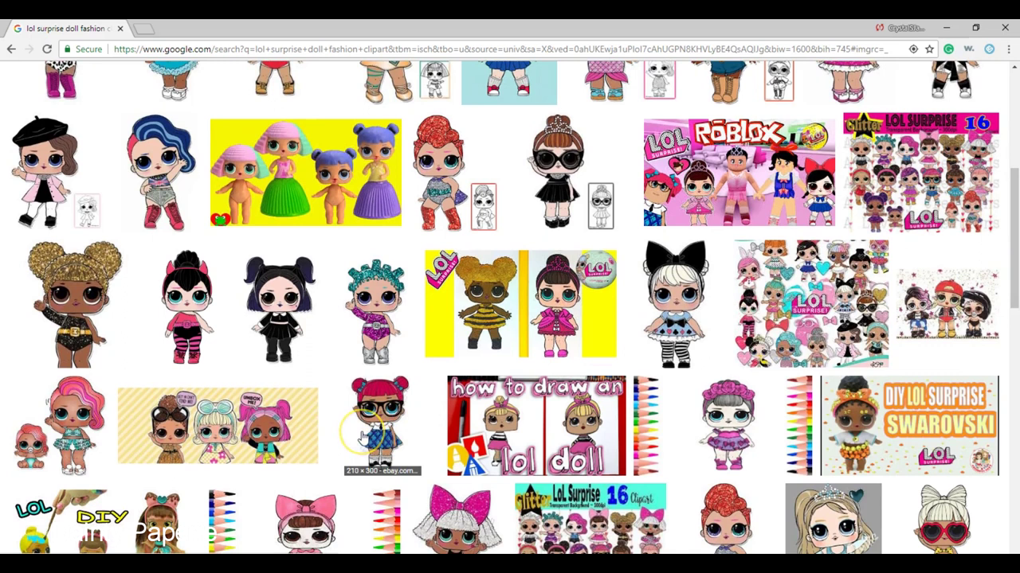
click(362, 437)
click(336, 366)
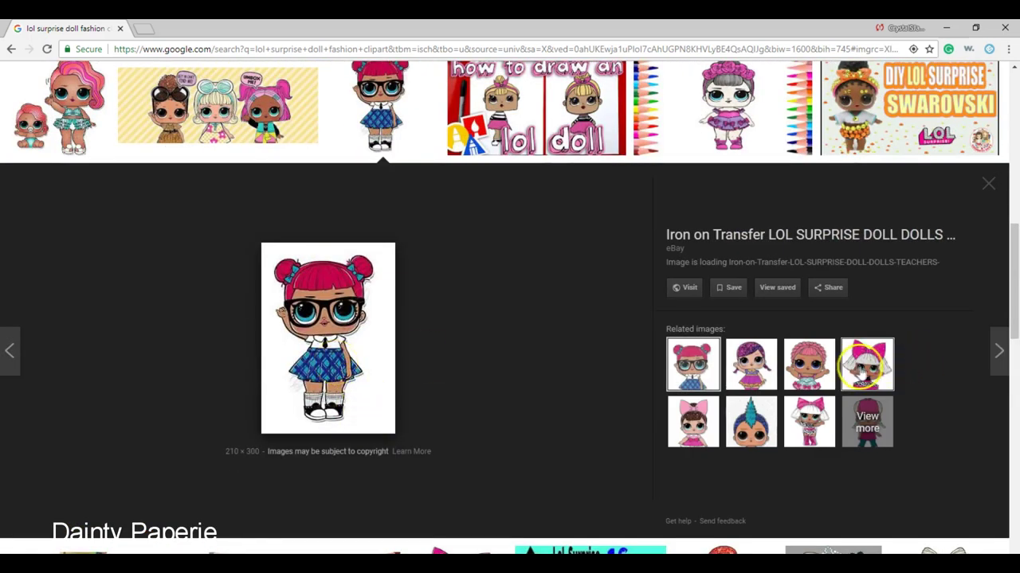
click(862, 364)
click(992, 182)
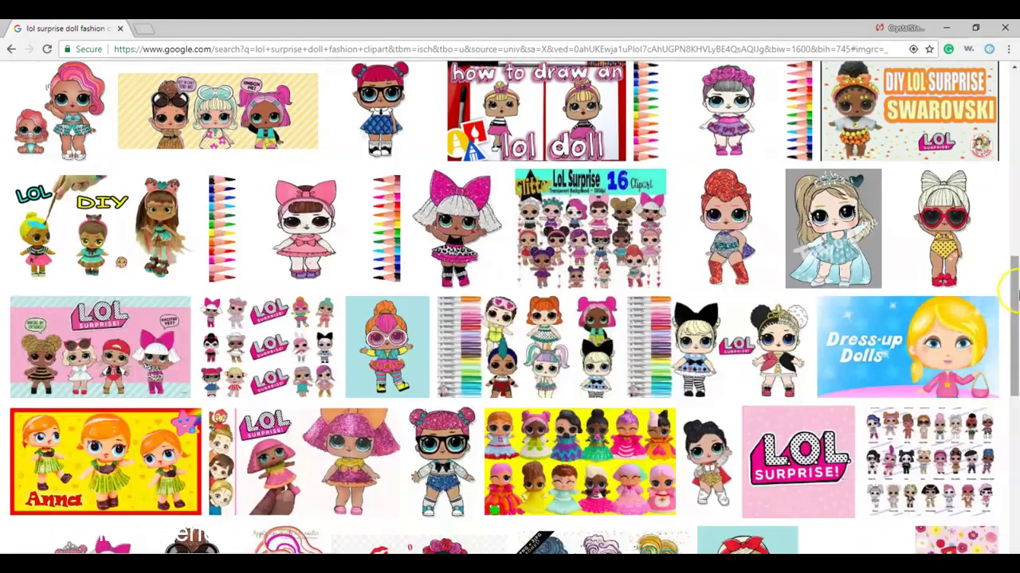
scroll(184, 251, up, 3)
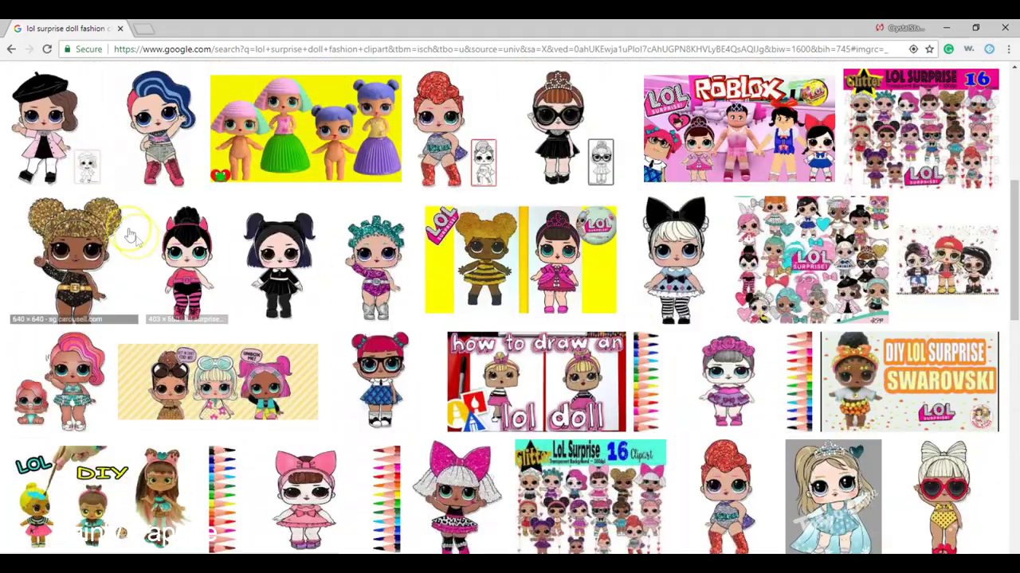
Copy the image of the doll with the black beret and pink coat, and paste it into Etsy Chip Bag.psd in Photoshop.
click(52, 135)
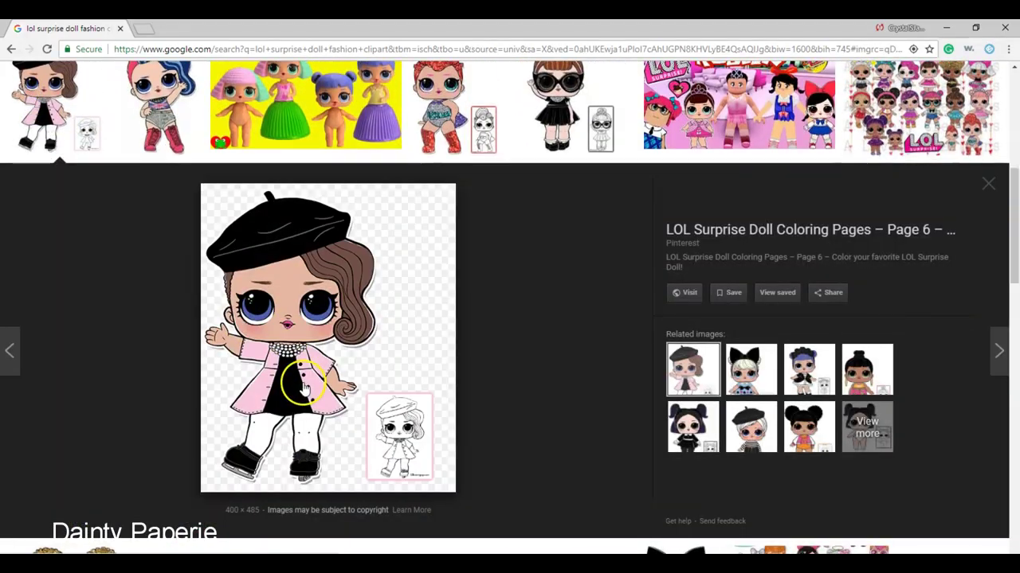
right_click(301, 371)
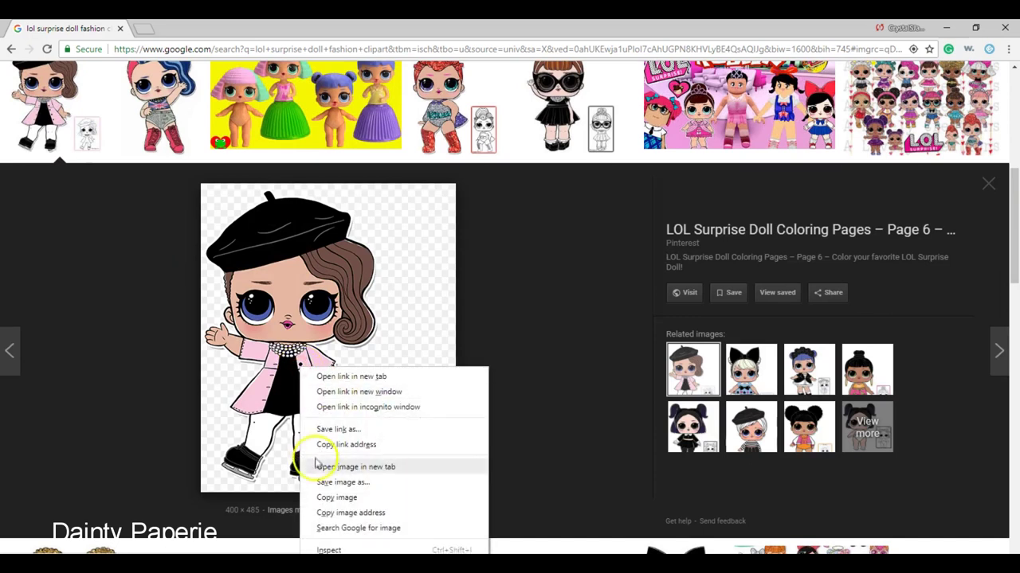
click(324, 493)
key(alt+Tab)
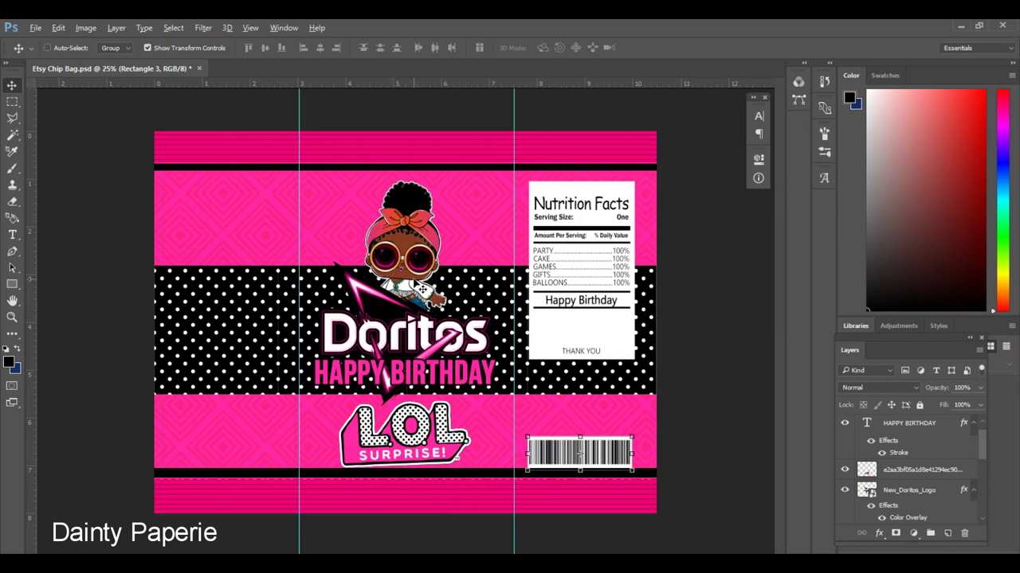
key(ctrl+v)
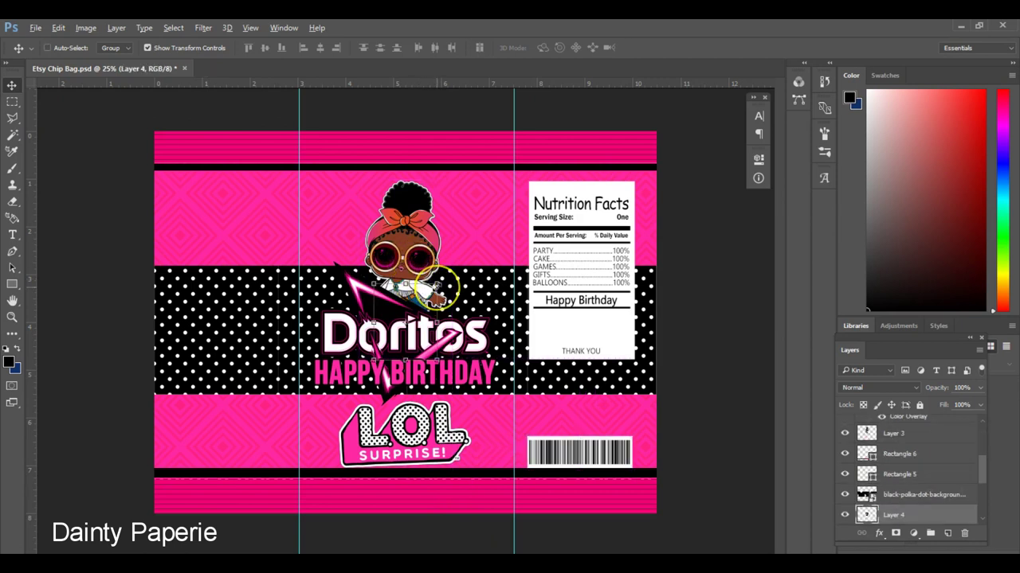
Enlarge the pasted beret doll to about twice its size and bring it above the HAPPY BIRTHDAY layer, over the 3-inch guide.
key(ctrl+t)
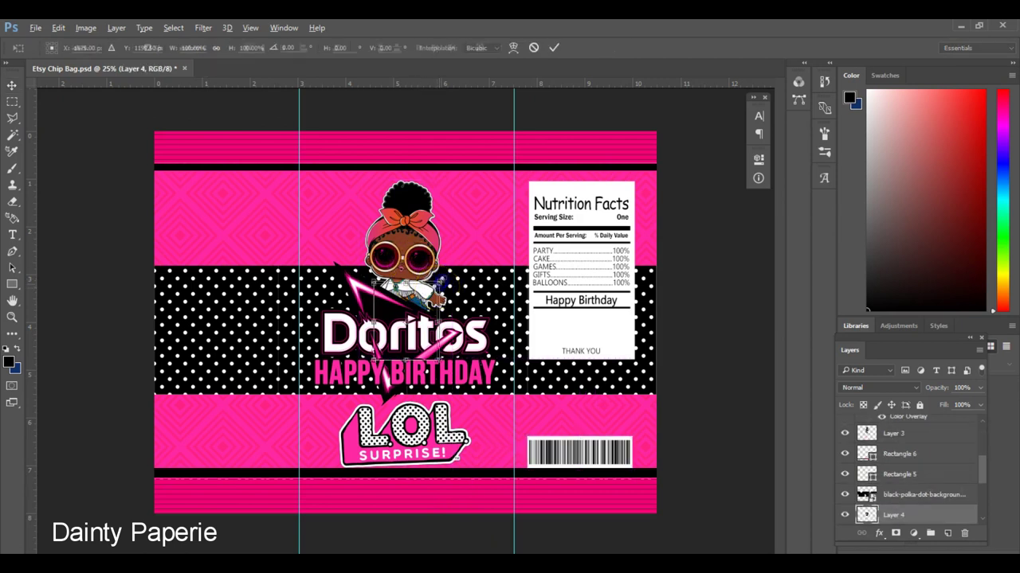
drag(438, 284, 518, 208)
key(Return)
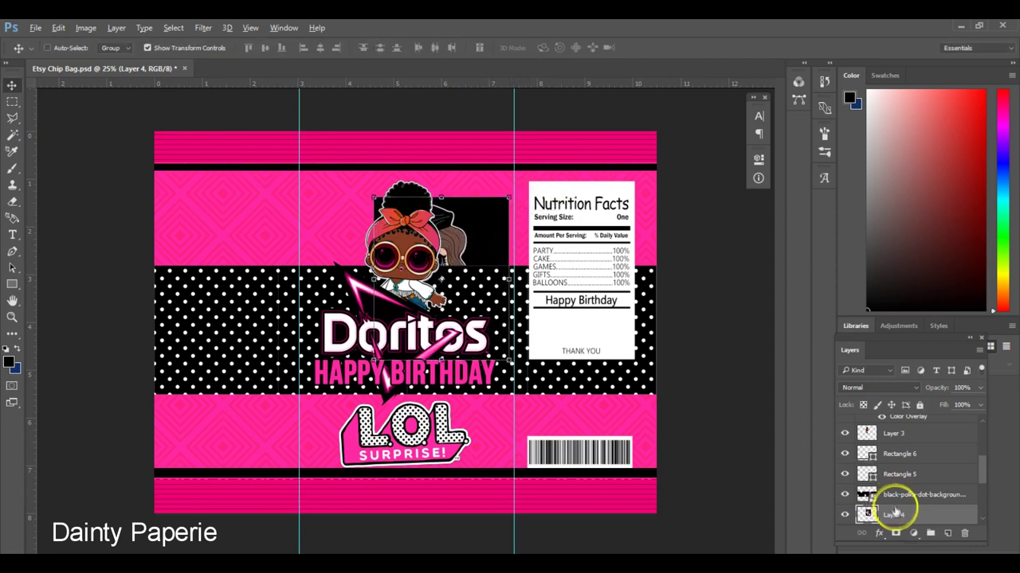
drag(897, 514, 894, 435)
drag(458, 251, 353, 282)
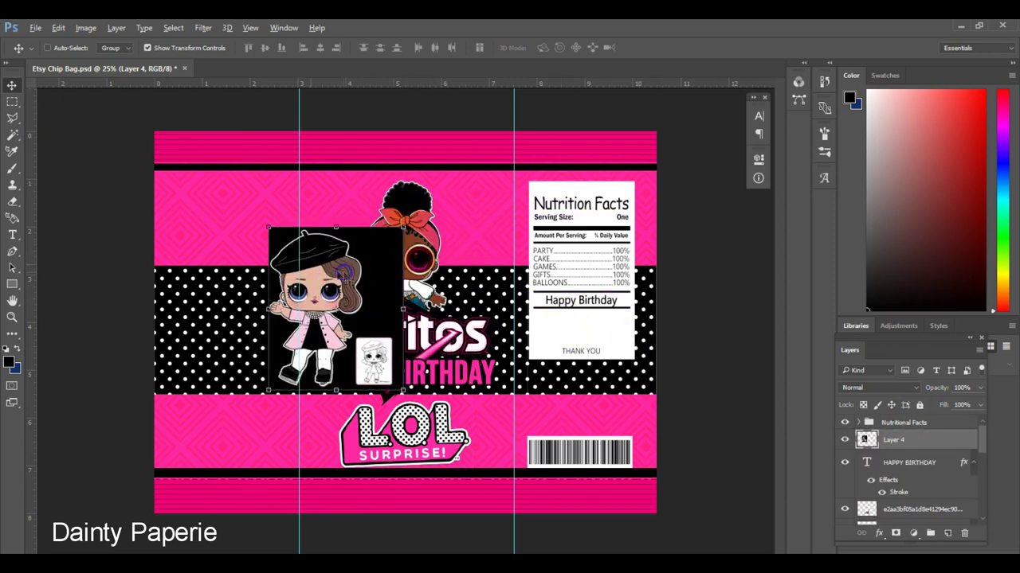
Select the black background around the beret doll with the Magic Wand at tolerance 5, delete it and deselect.
click(12, 204)
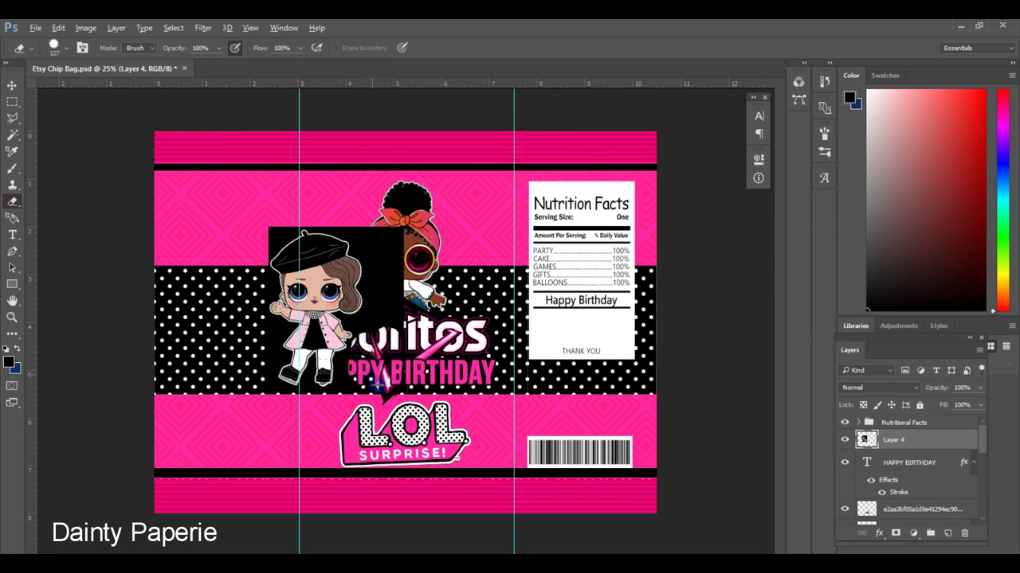
click(12, 137)
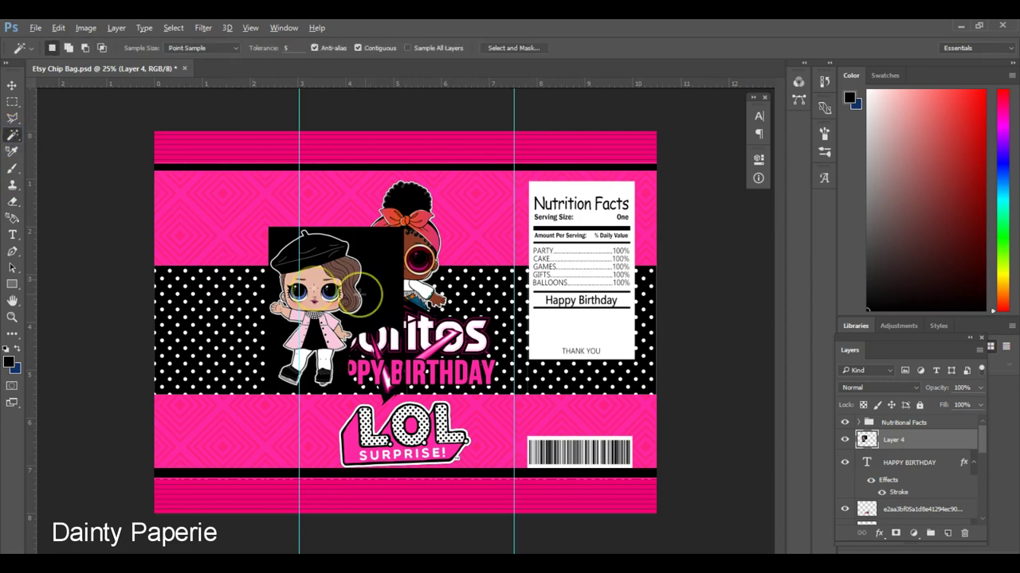
click(369, 297)
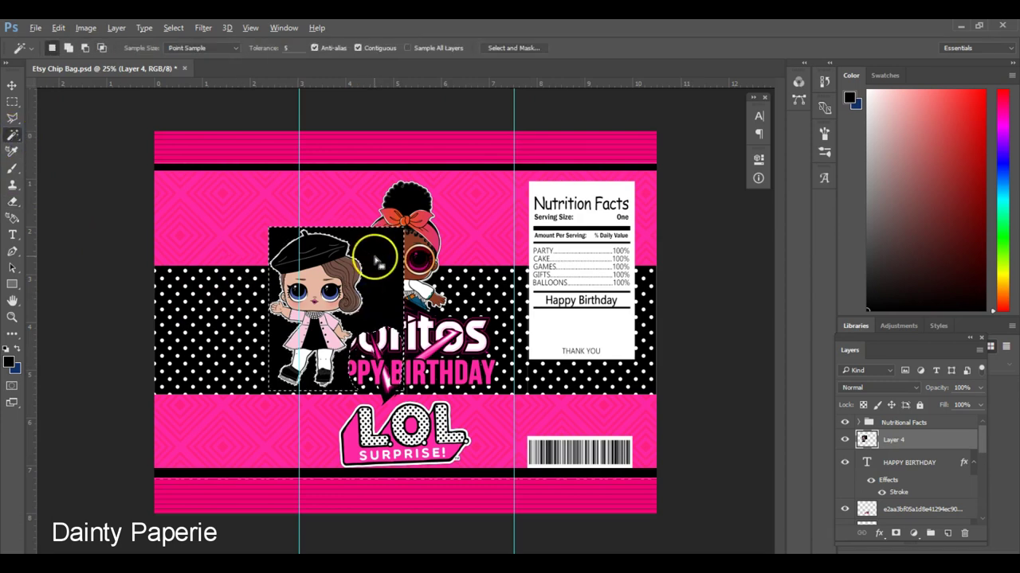
key(Delete)
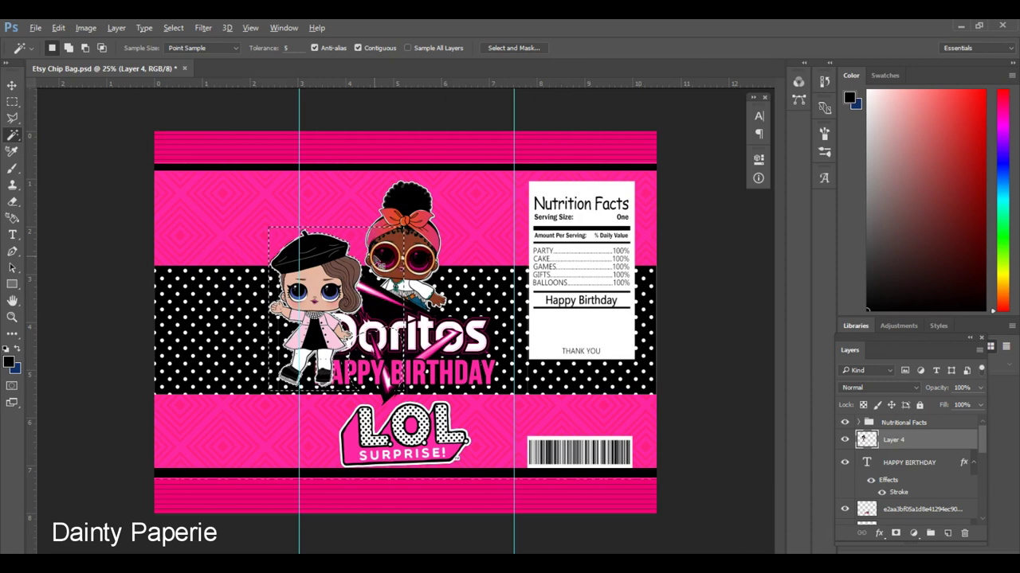
key(ctrl+d)
Move the beret doll beside the first doll, against the guide next to the Nutrition Facts panel.
click(12, 86)
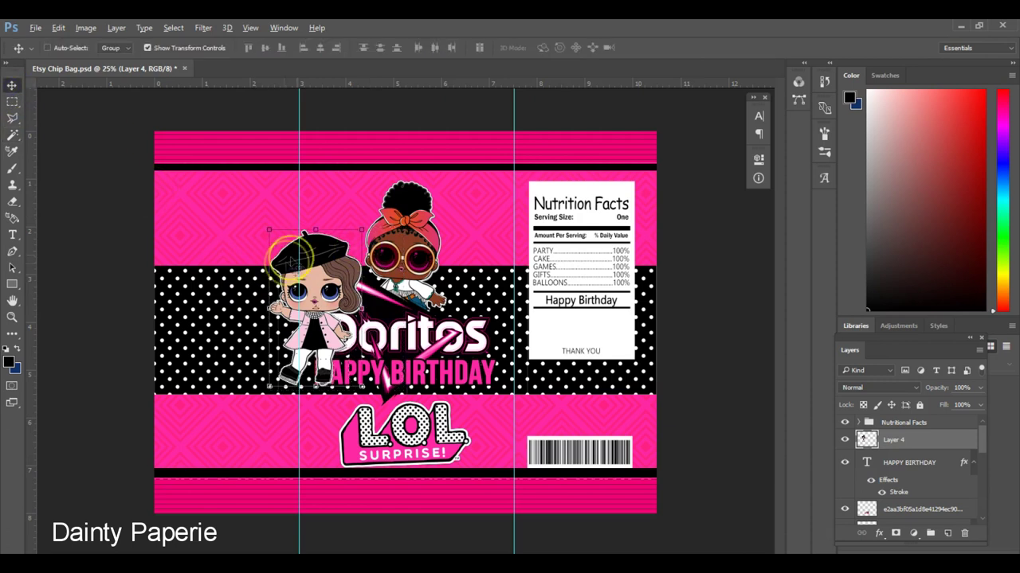
drag(321, 247, 476, 210)
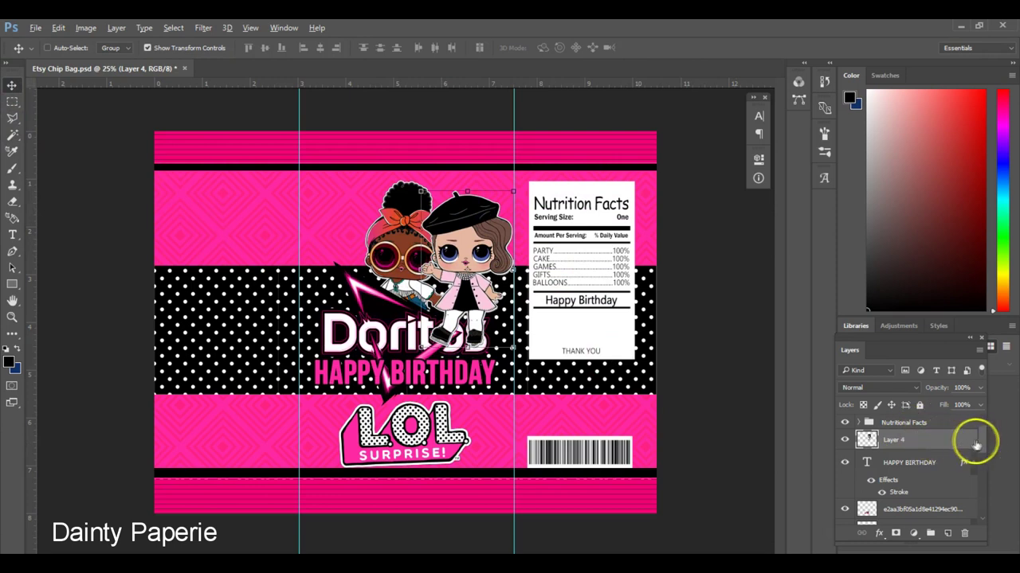
Place the beret doll's layer directly below Layer 3, behind the Doritos logo, lower the doll slightly and shrink it a little.
scroll(979, 438, down, 1)
drag(919, 429, 908, 485)
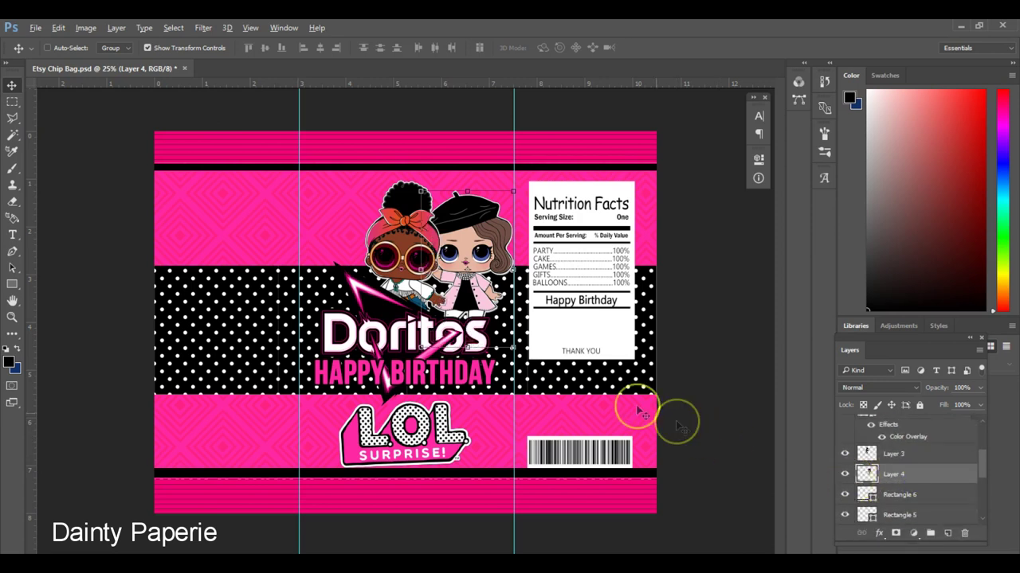
drag(474, 295, 478, 309)
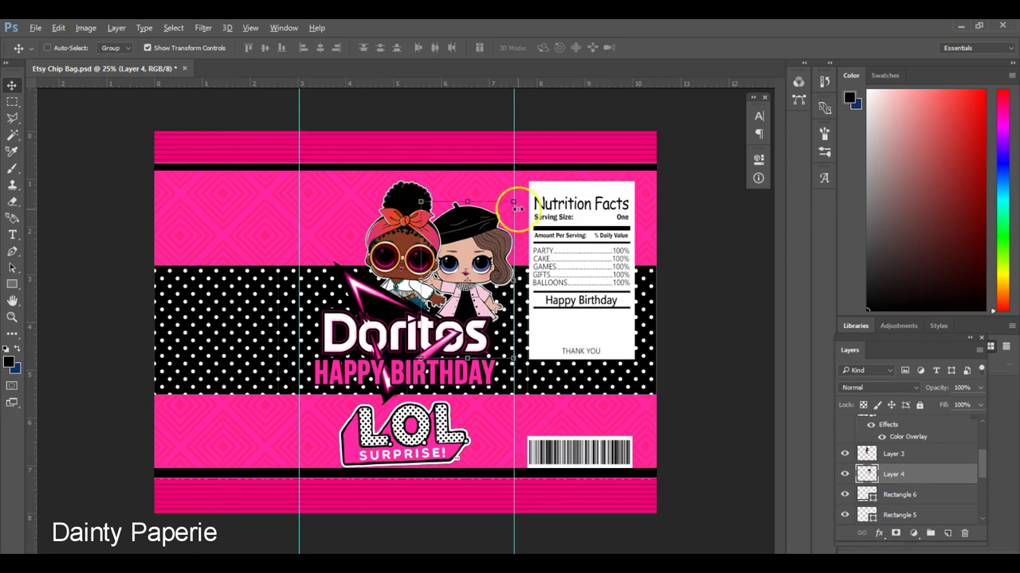
drag(511, 201, 500, 229)
key(Return)
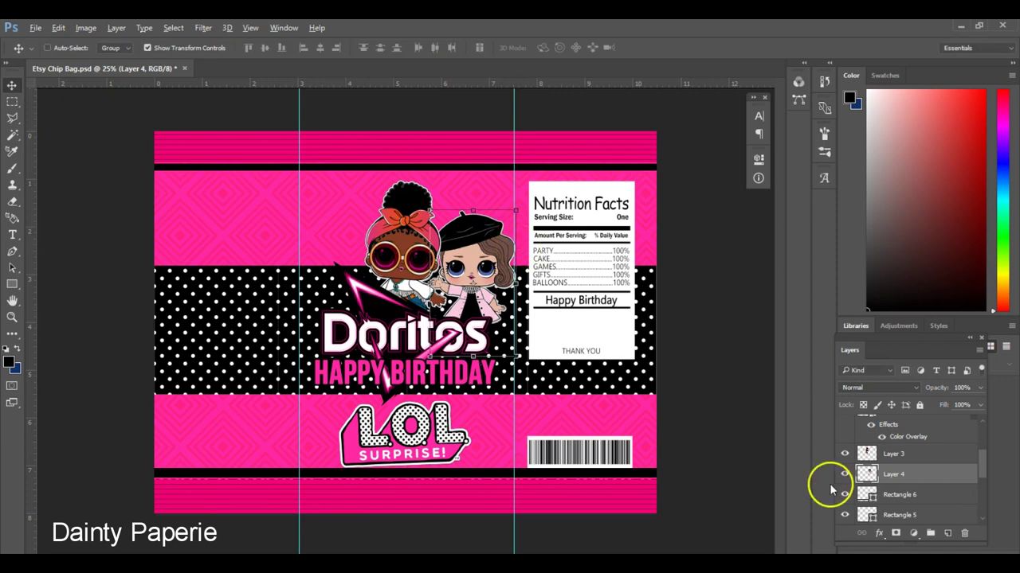
Scale both dolls down together slightly and enlarge the beret doll a little so it nearly reaches the guide beside Nutrition Facts.
shift+click(893, 453)
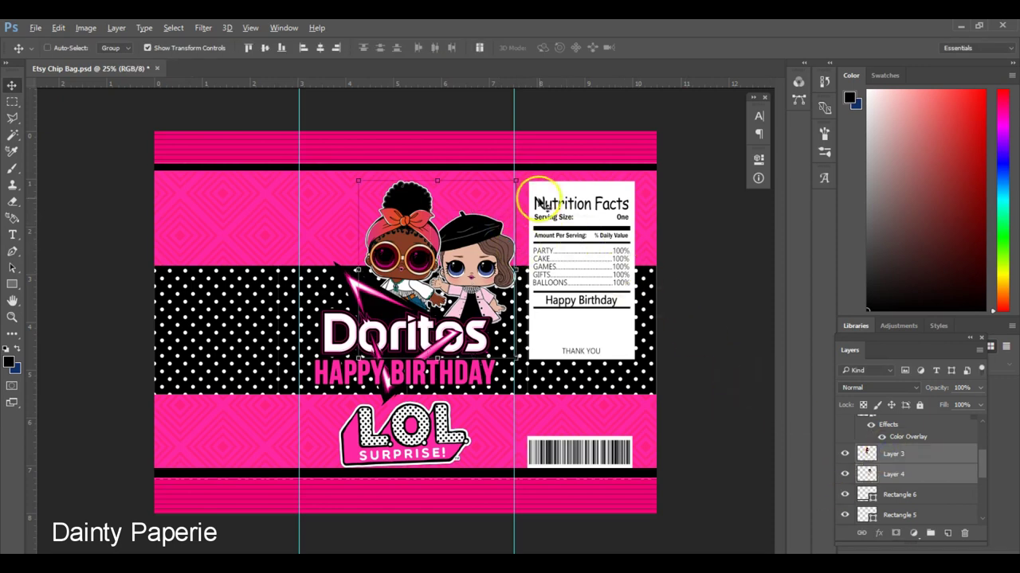
drag(516, 180, 508, 193)
key(Return)
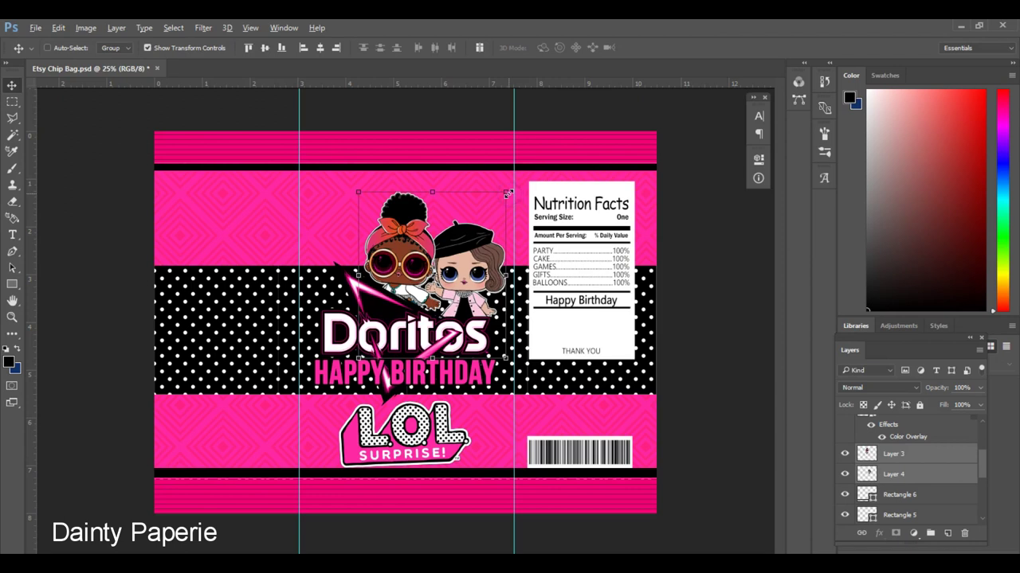
click(892, 474)
drag(505, 220, 507, 215)
key(Return)
Raise the beret doll's saturation to about +35 with a Hue/Saturation adjustment.
key(i)
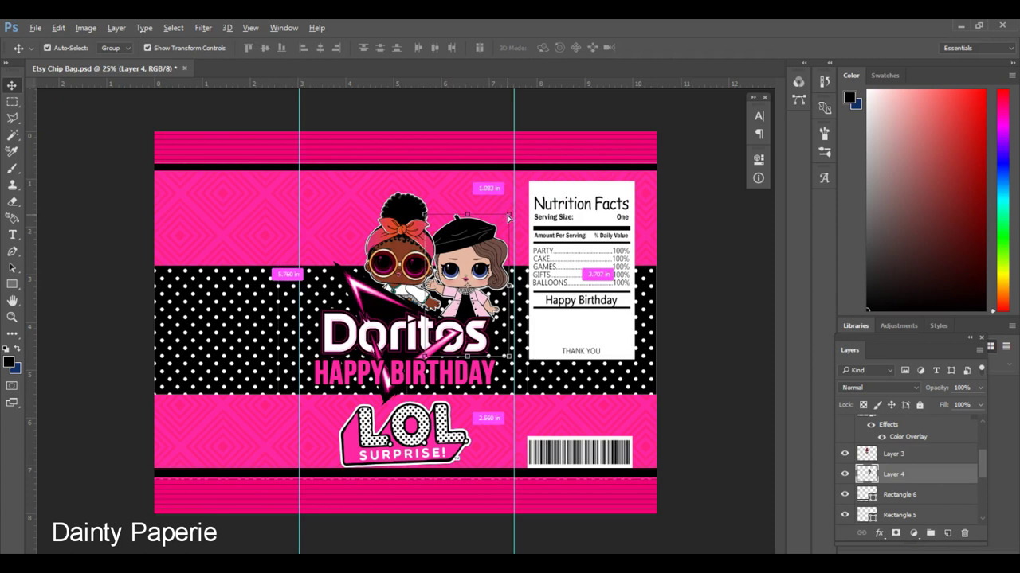
key(ctrl+u)
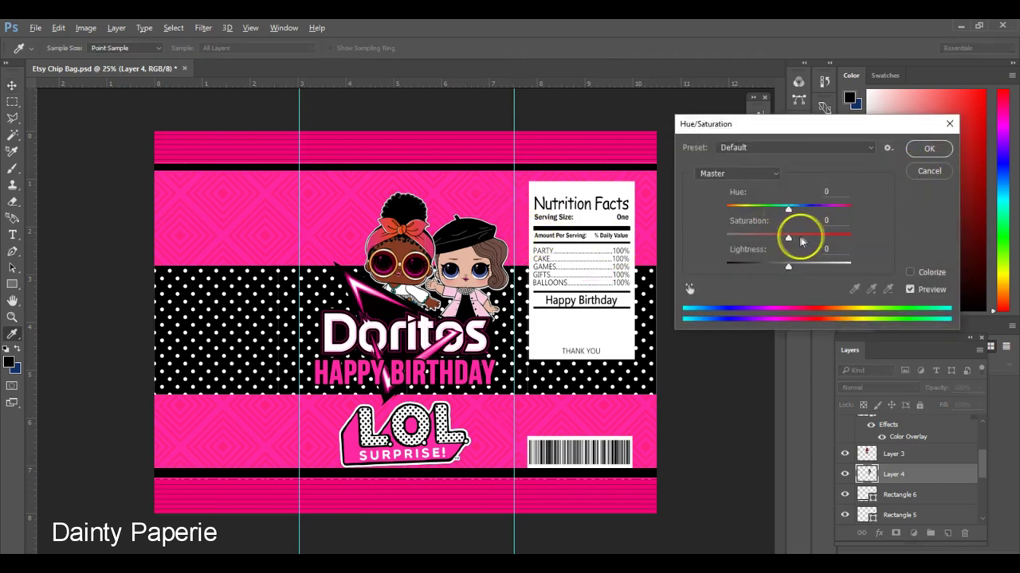
drag(788, 237, 794, 238)
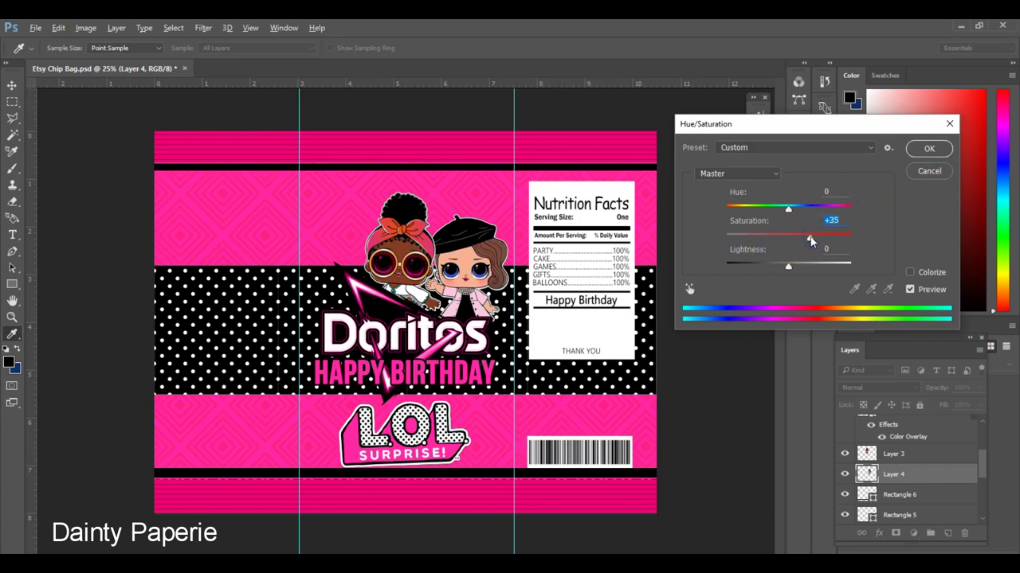
click(912, 148)
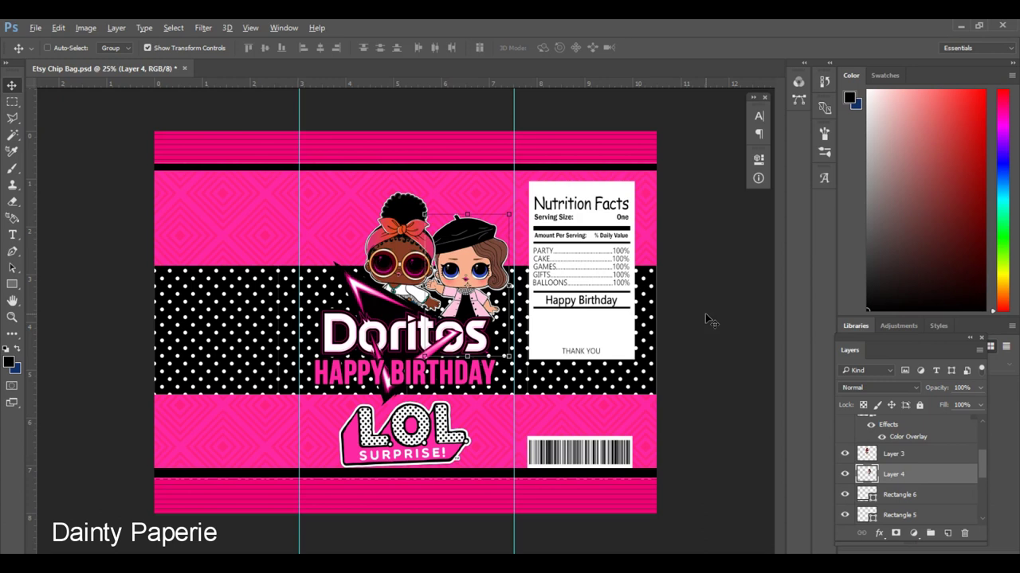
Apply a second Hue/Saturation adjustment to the beret doll with saturation at about +16.
key(ctrl+u)
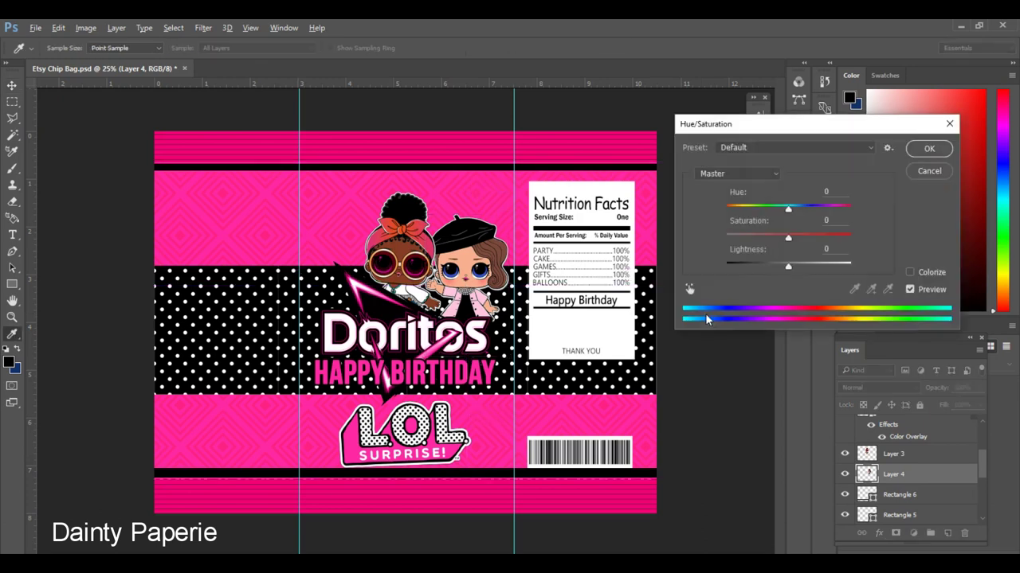
drag(762, 125, 649, 120)
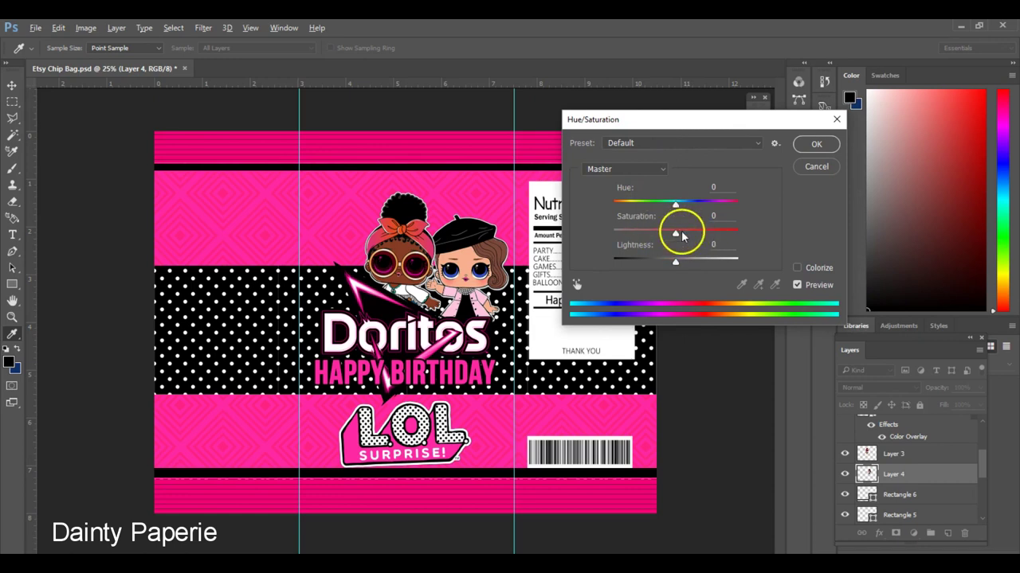
mouse_move(682, 232)
mouse_down()
mouse_move(655, 235)
mouse_move(681, 235)
mouse_up()
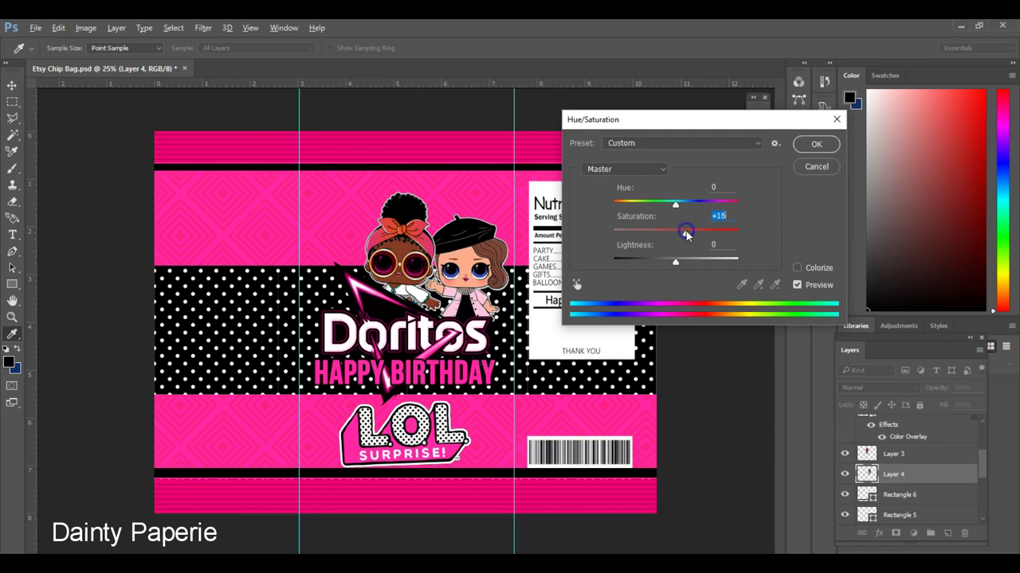
click(810, 144)
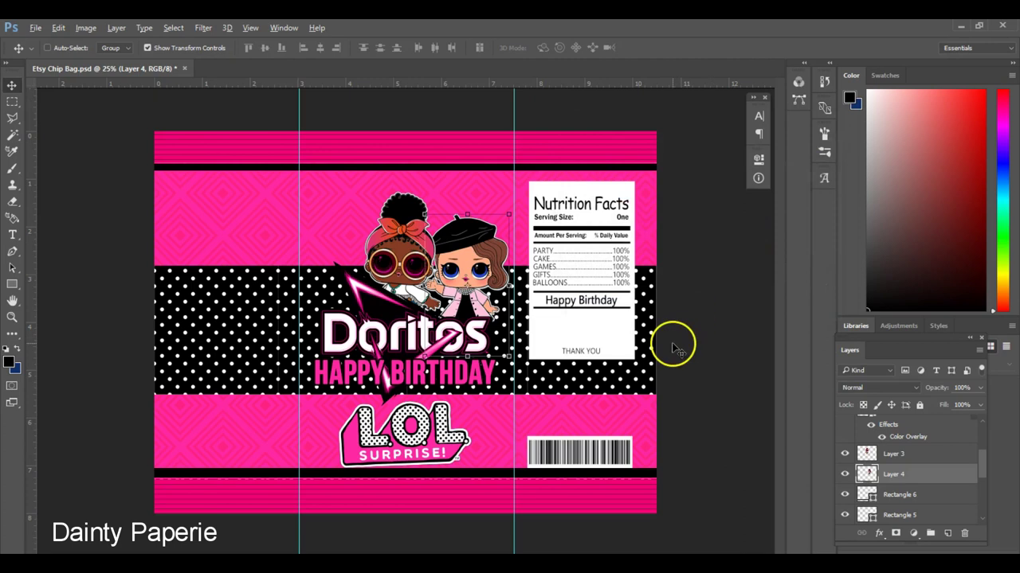
Switch to the browser's LOL doll image results and copy the image of the blonde doll with the pink bow and poodle skirt.
click(296, 554)
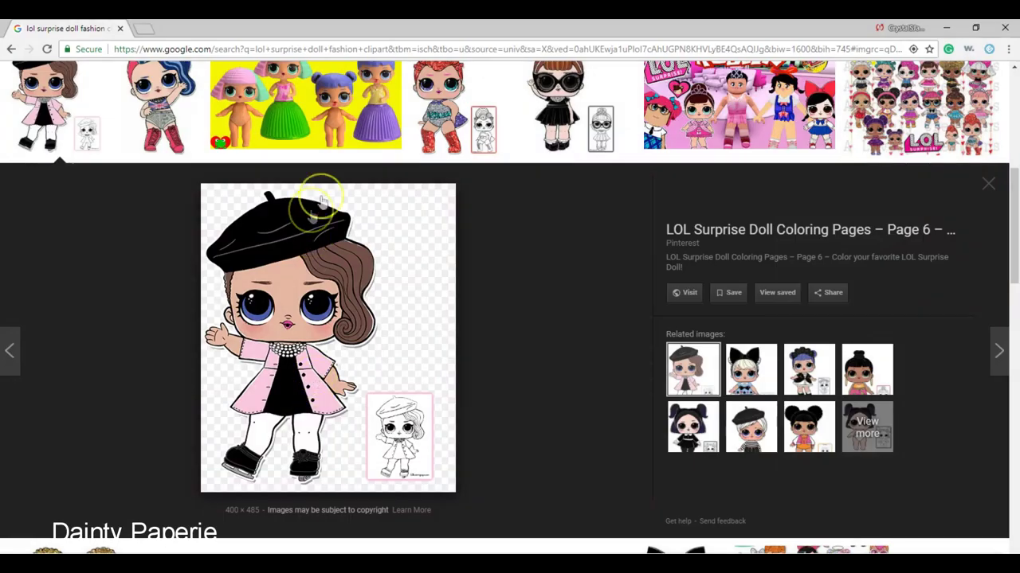
click(988, 183)
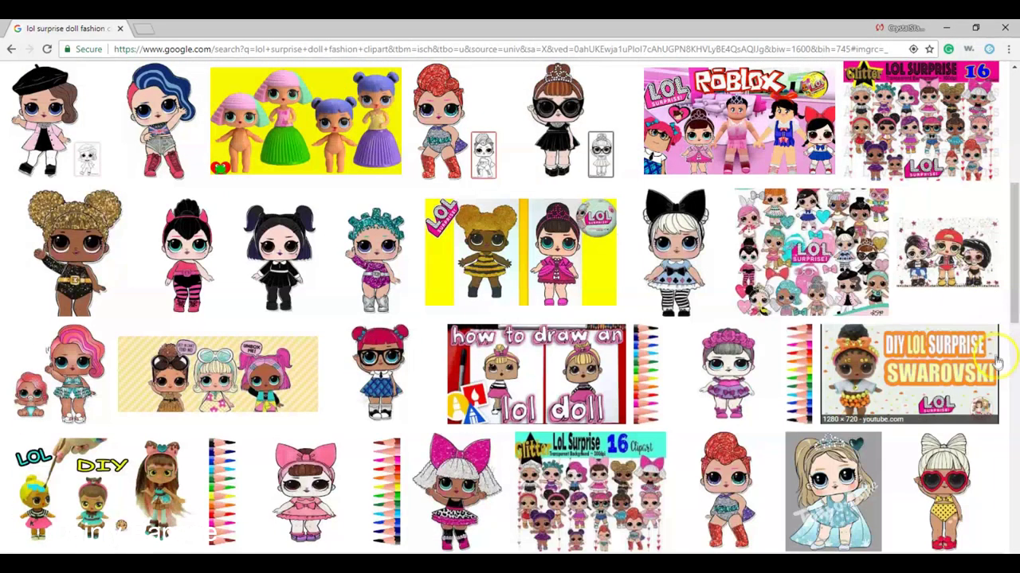
drag(1010, 307, 1016, 221)
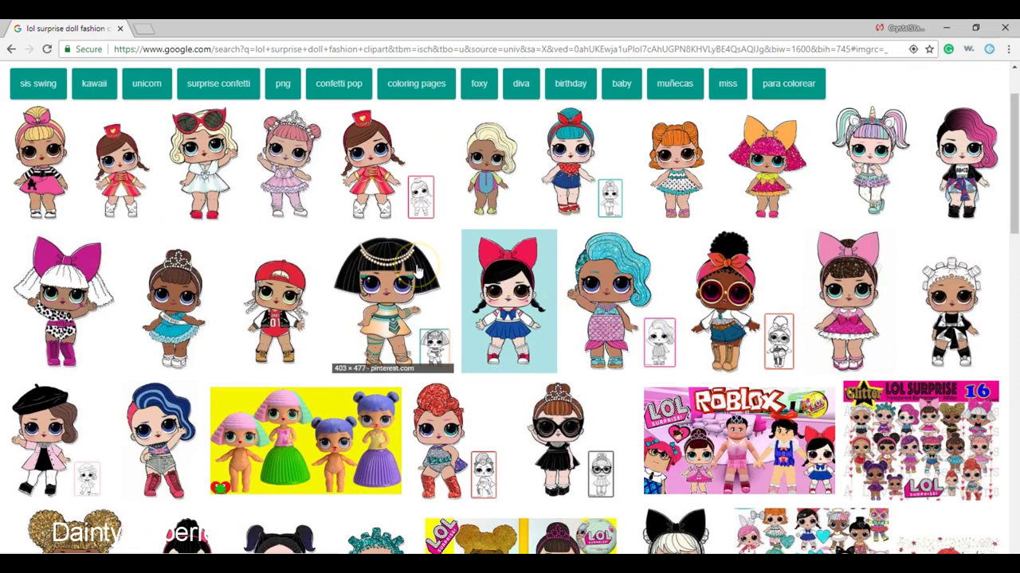
click(44, 168)
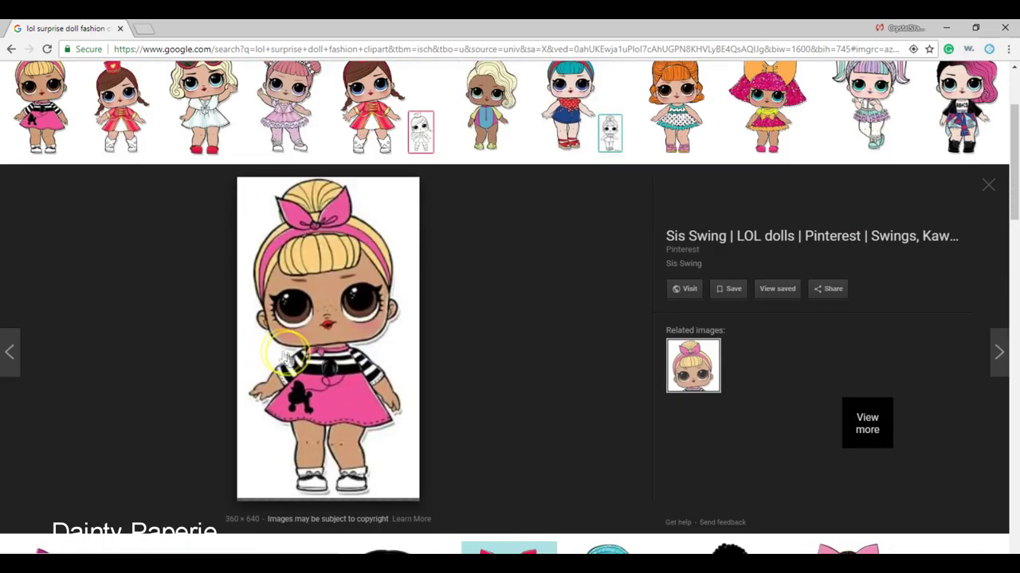
right_click(321, 344)
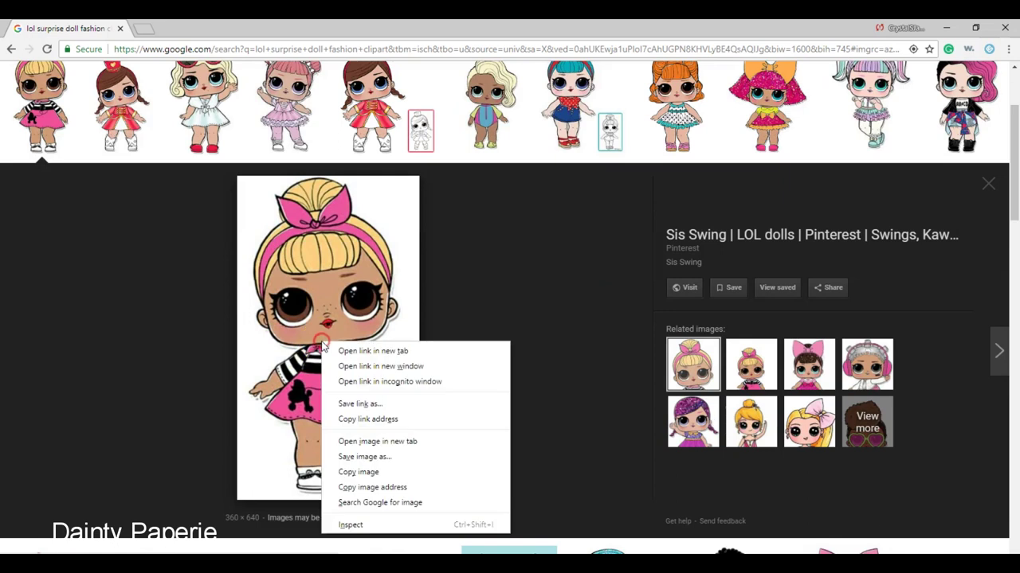
click(348, 473)
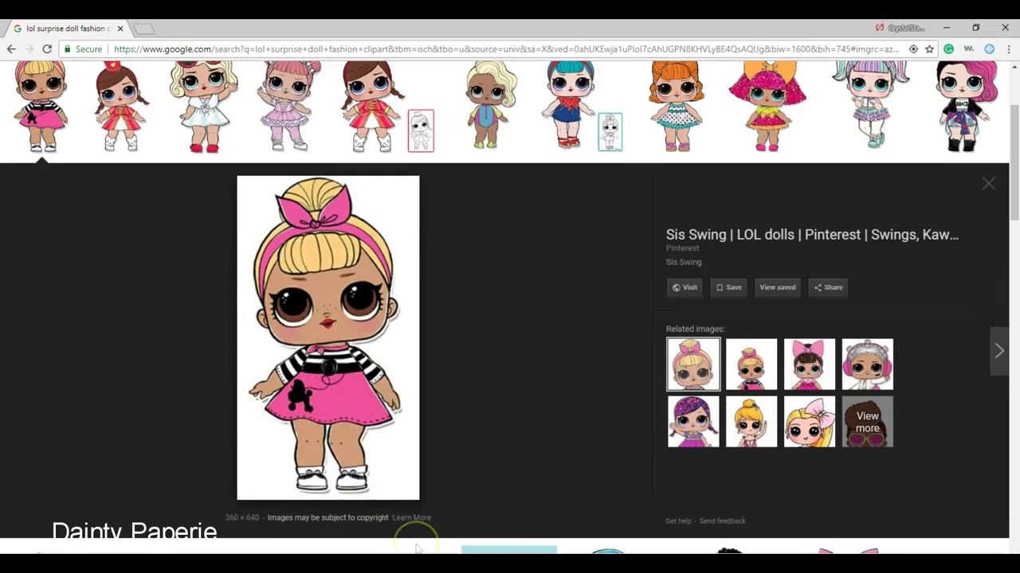
Paste the blonde doll image onto a new layer in Etsy Chip Bag.psd in Photoshop.
mouse_move(498, 557)
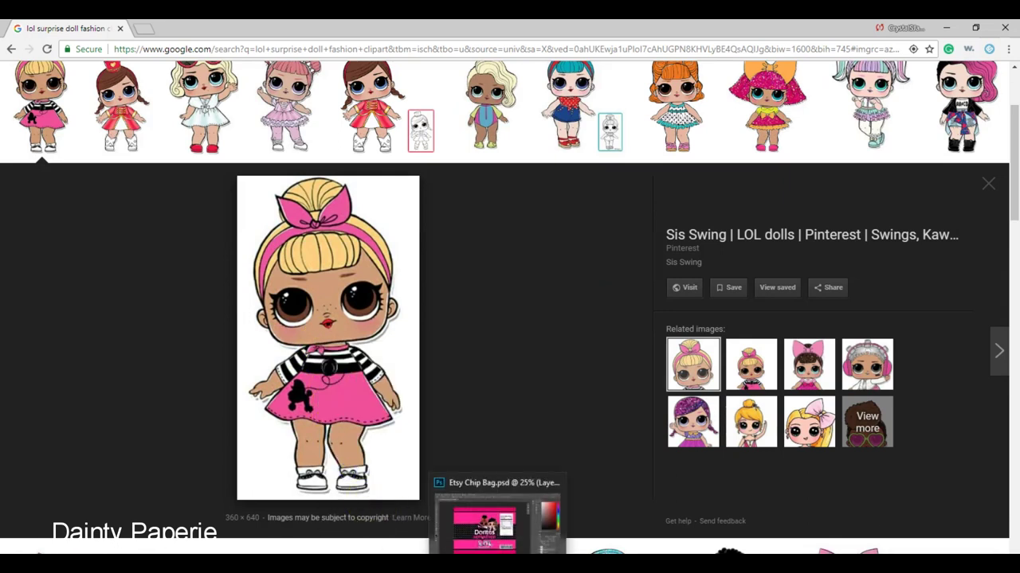
click(446, 486)
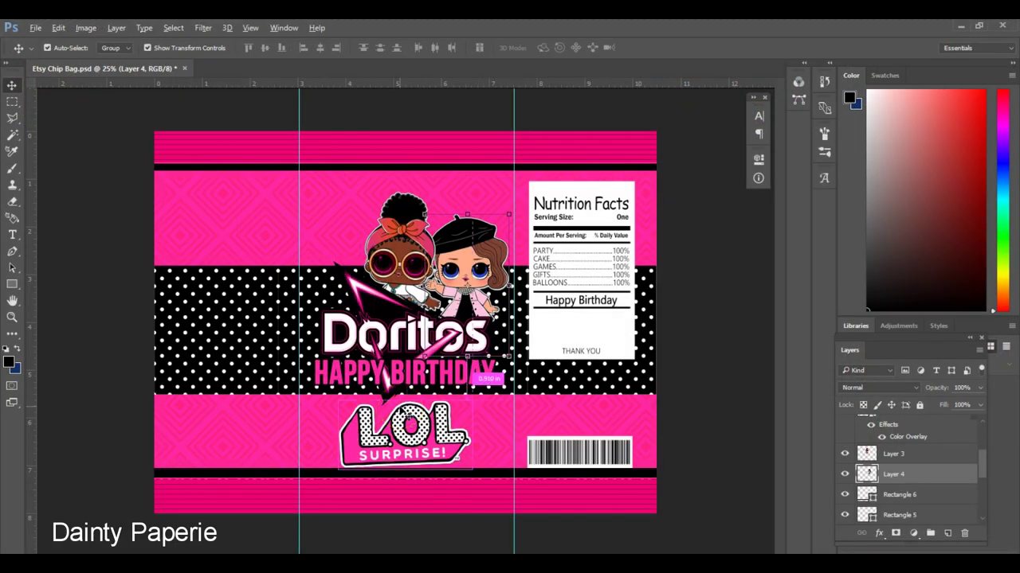
key(ctrl+shift+alt+n)
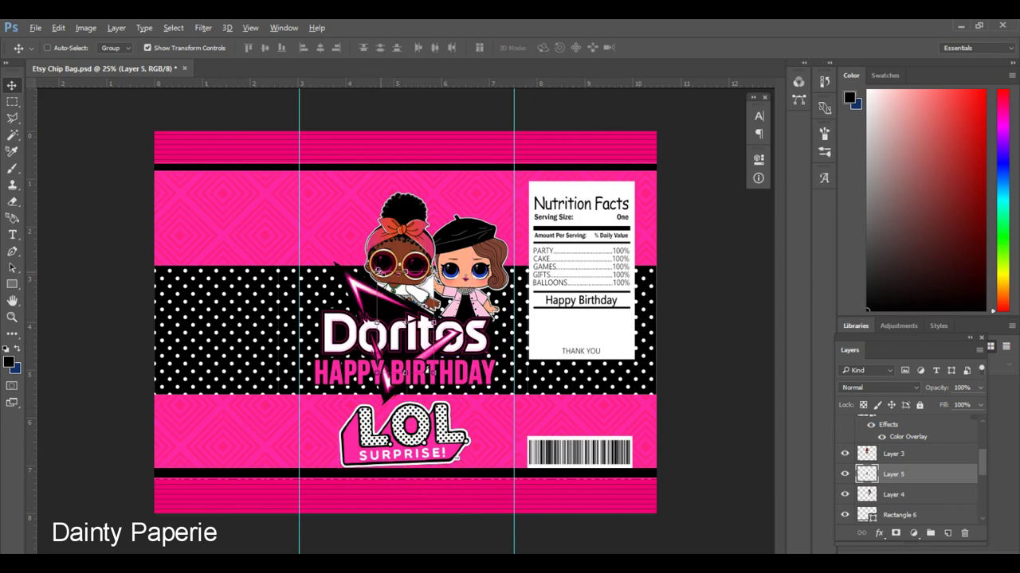
key(ctrl+v)
Enlarge the blonde doll image to about 157%, bring it above Layer 3 and move it onto the blank panel beside the 3-inch guide.
key(ctrl+t)
drag(373, 265, 338, 219)
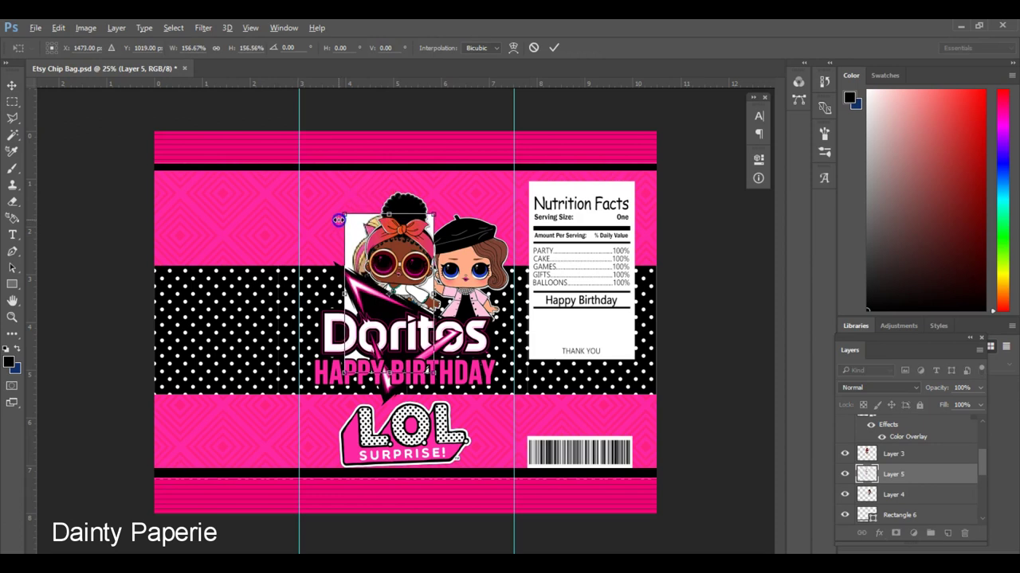
key(Return)
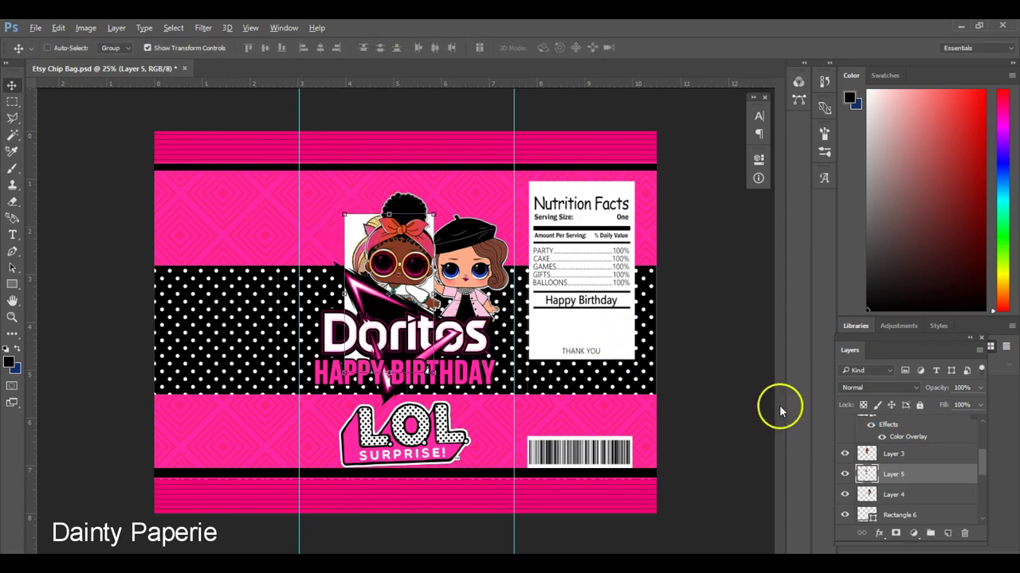
drag(903, 474, 903, 447)
drag(384, 267, 253, 261)
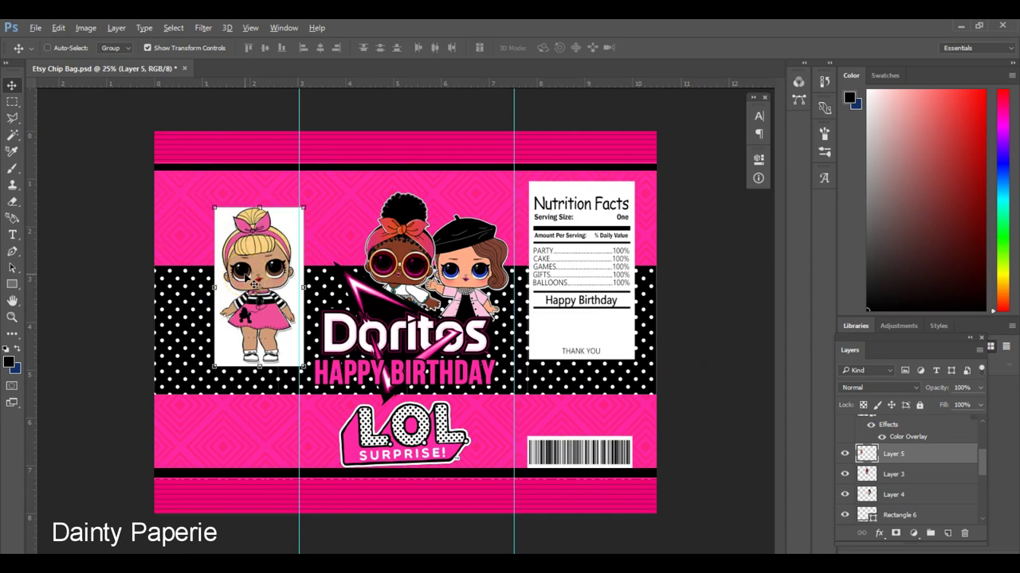
Select the white background around the blonde doll with the Magic Wand at tolerance 90, delete it and deselect.
click(11, 136)
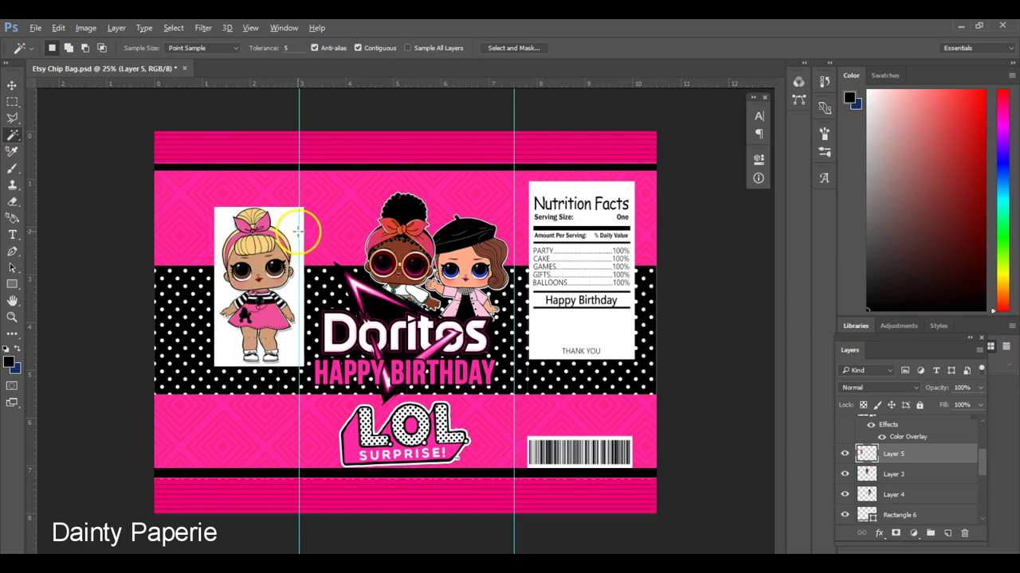
click(297, 231)
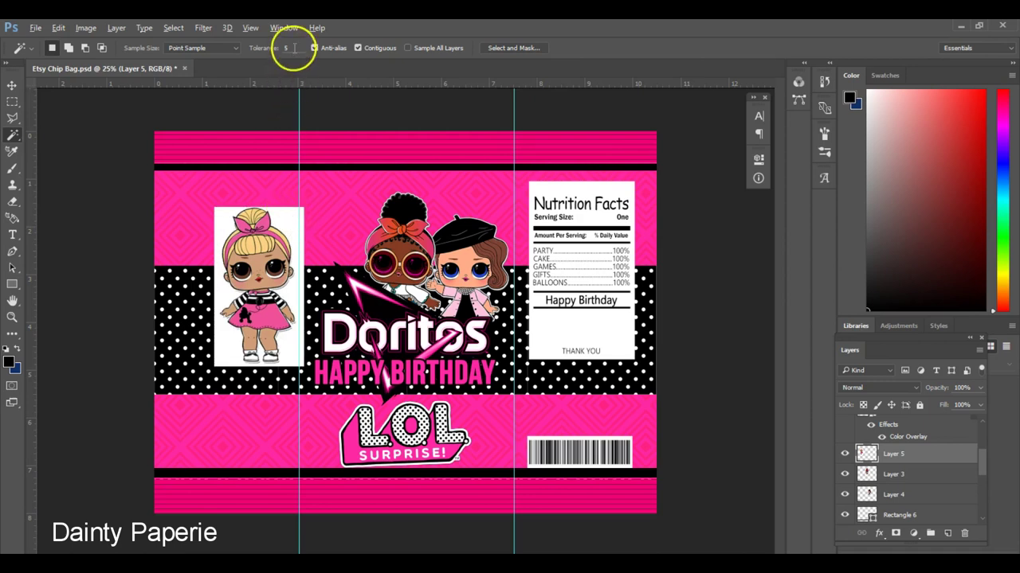
click(265, 49)
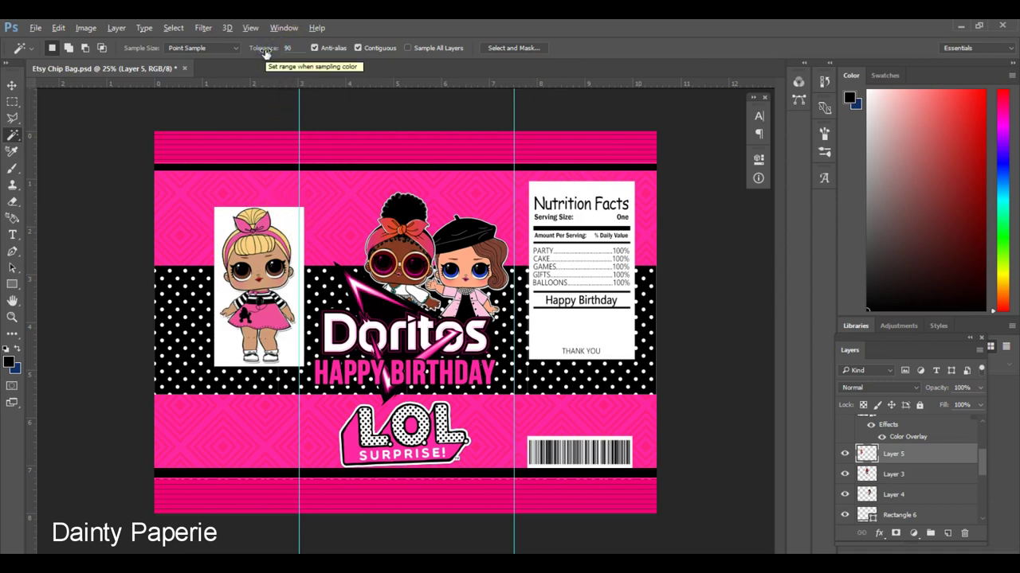
click(298, 174)
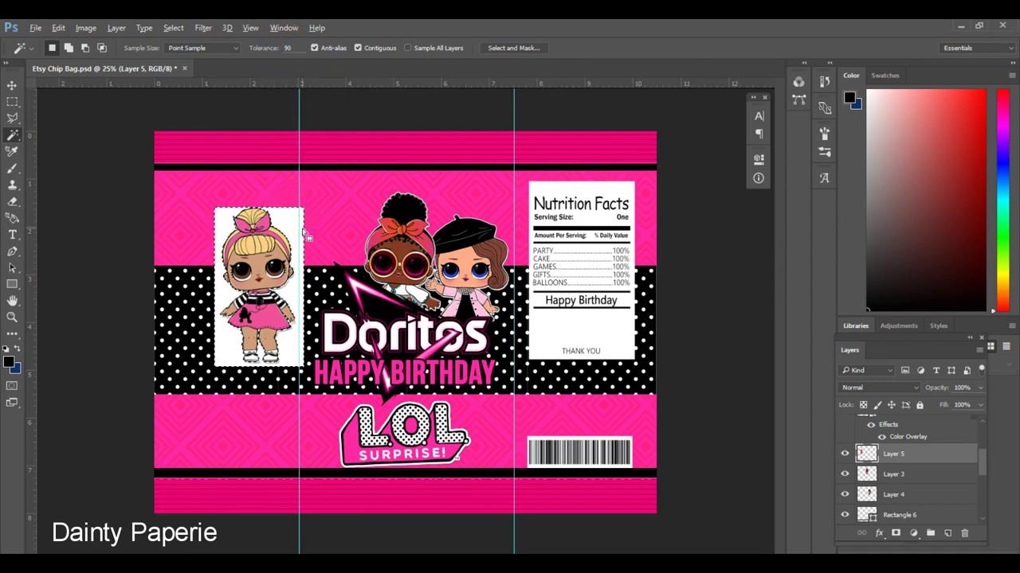
key(Delete)
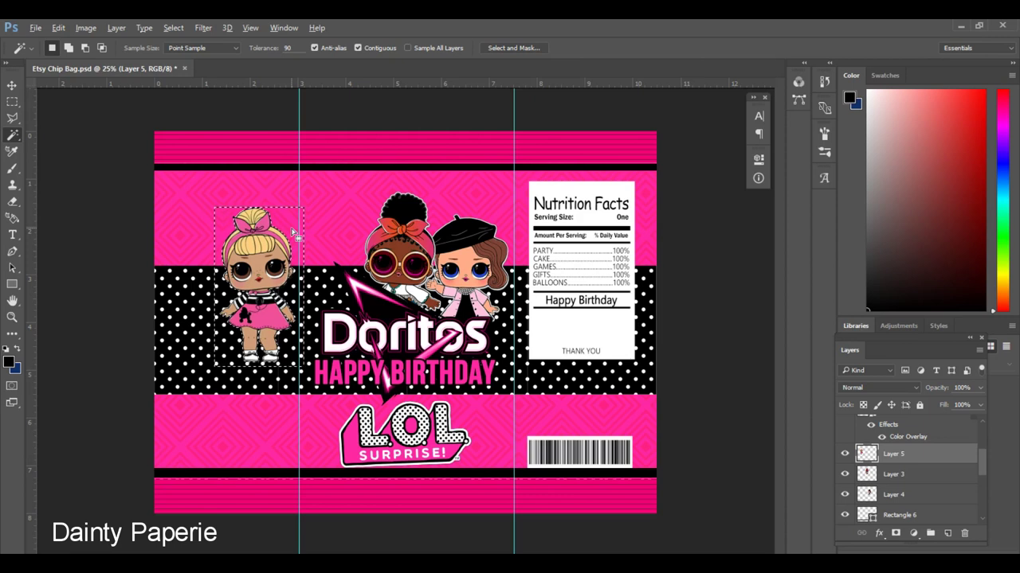
key(ctrl+d)
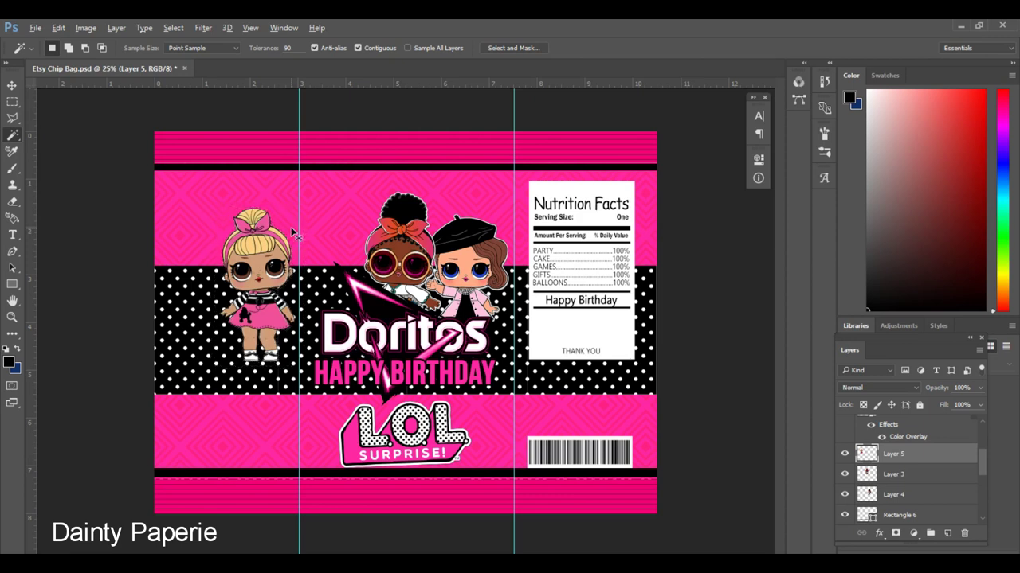
Move the blonde doll beside the sunglasses doll, against the 3-inch guide, and raise all three dolls together above the Doritos logo.
click(12, 85)
drag(247, 254, 327, 252)
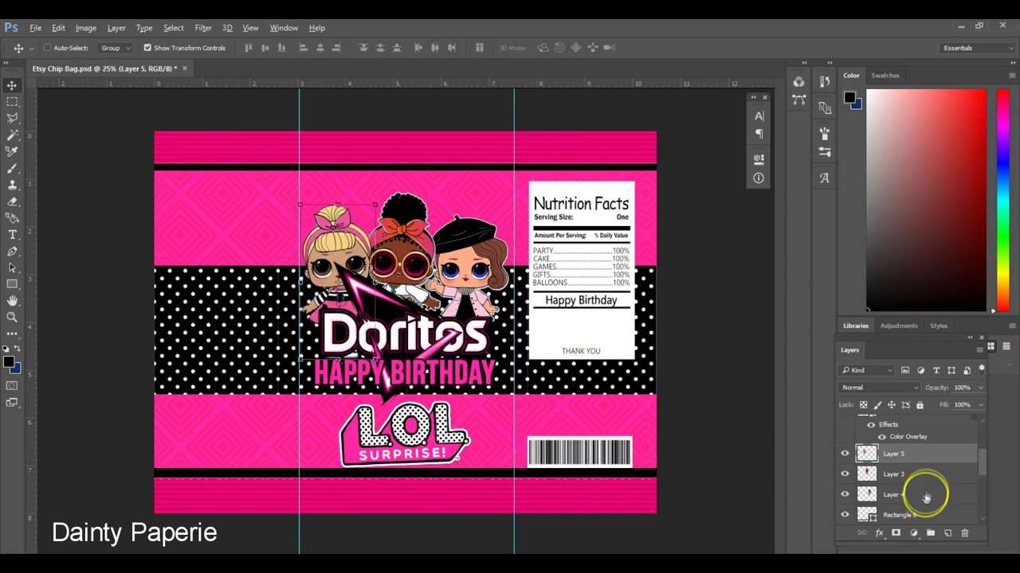
shift+click(917, 492)
drag(511, 303, 477, 257)
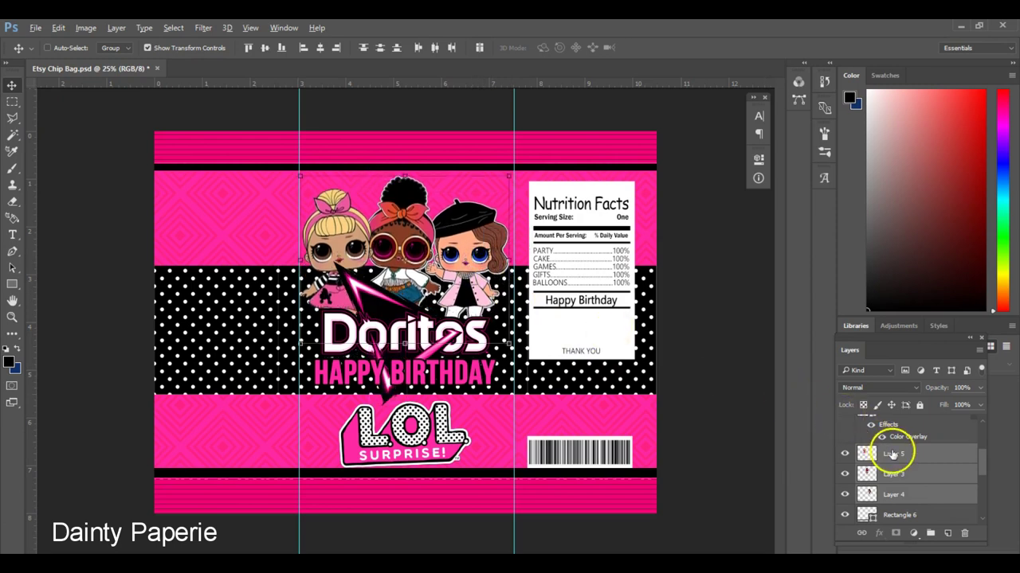
Nudge the blonde doll on Layer 5 and the sunglasses doll on Layer 3 slightly to the right.
click(892, 453)
key(shift+Right)
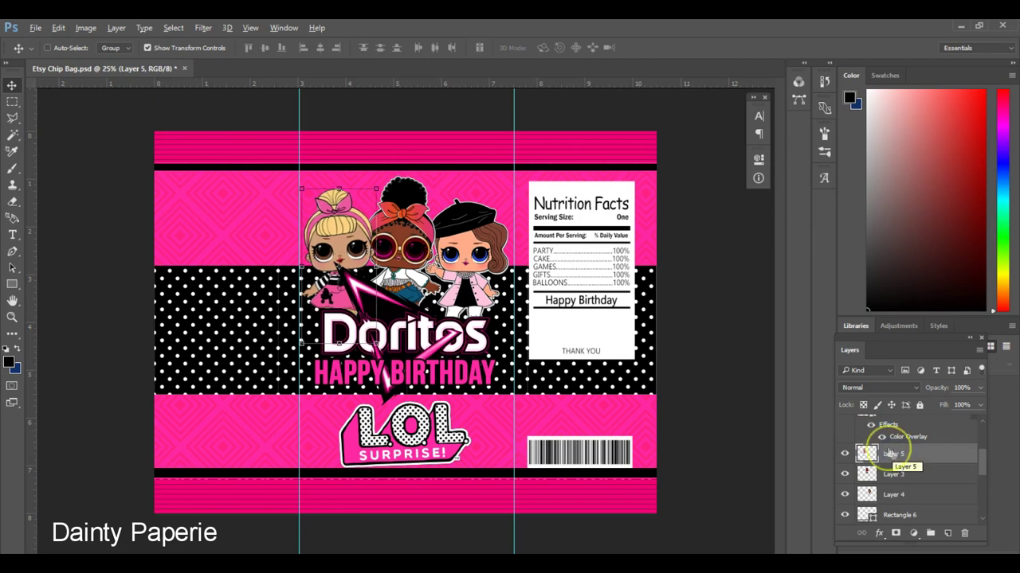
click(898, 474)
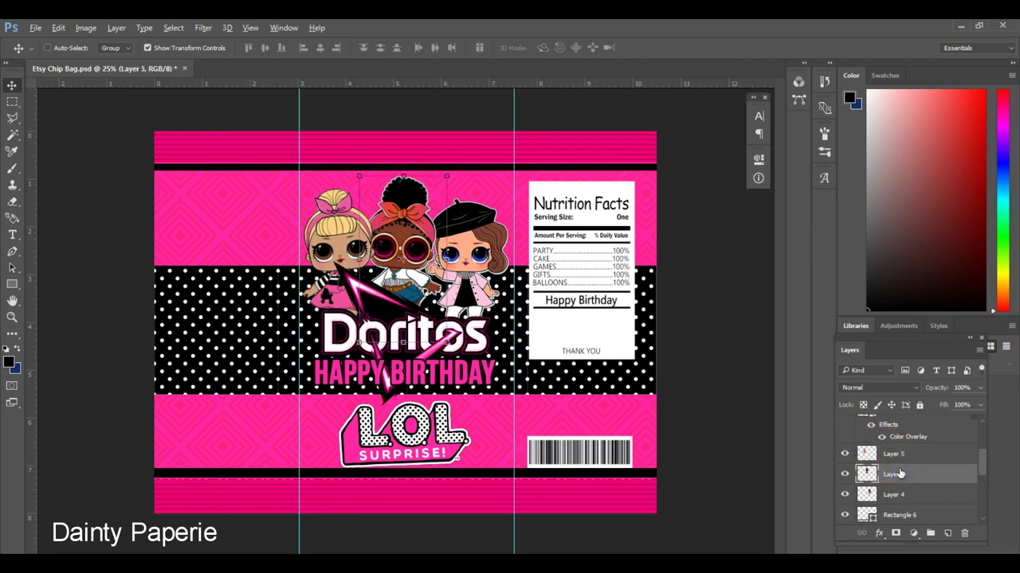
key(shift+Right)
Select the three doll layers together and shift them slightly so the group sits centred between the two vertical guides.
click(900, 475)
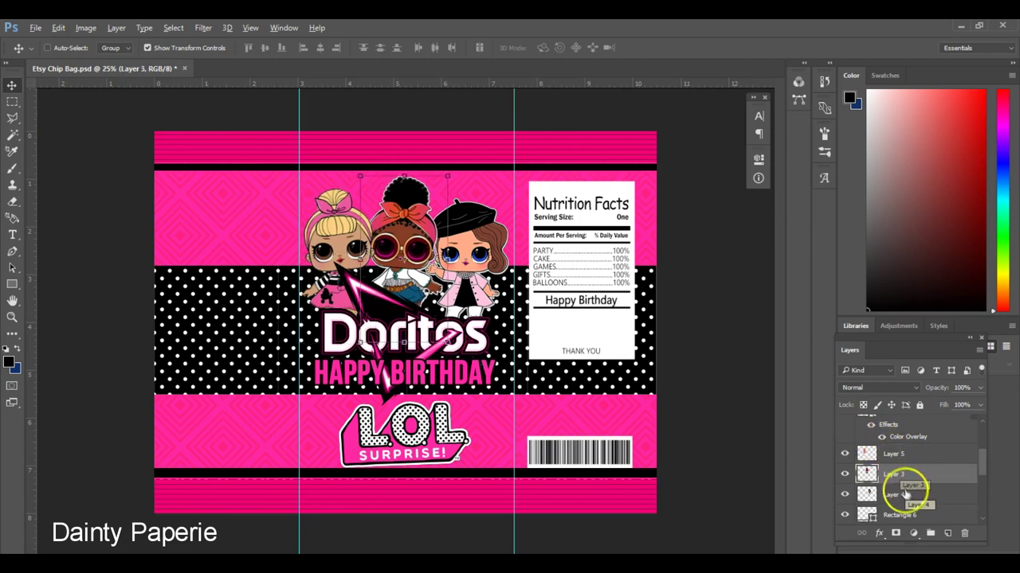
shift+click(899, 455)
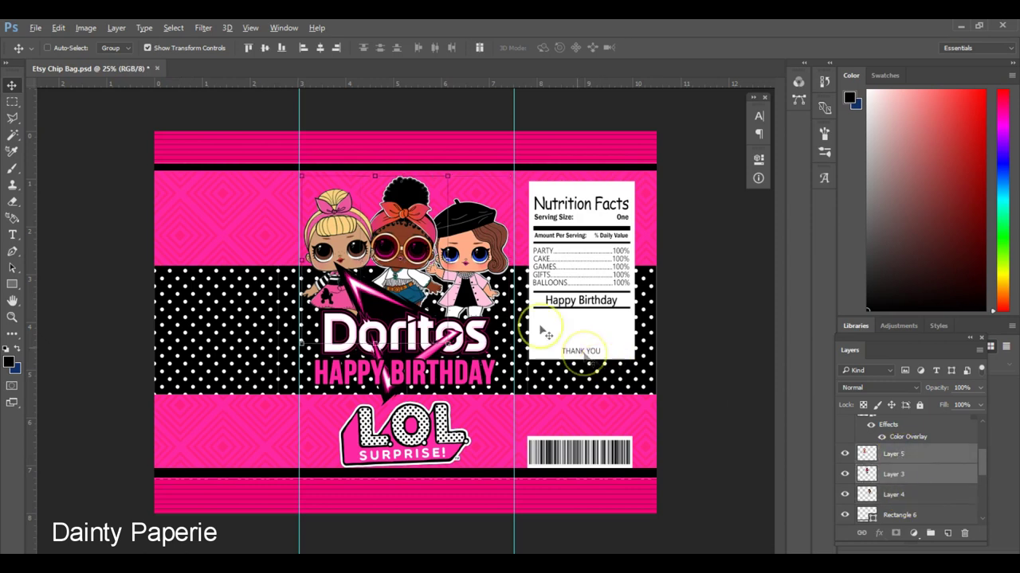
key(ctrl)
ctrl+click(908, 496)
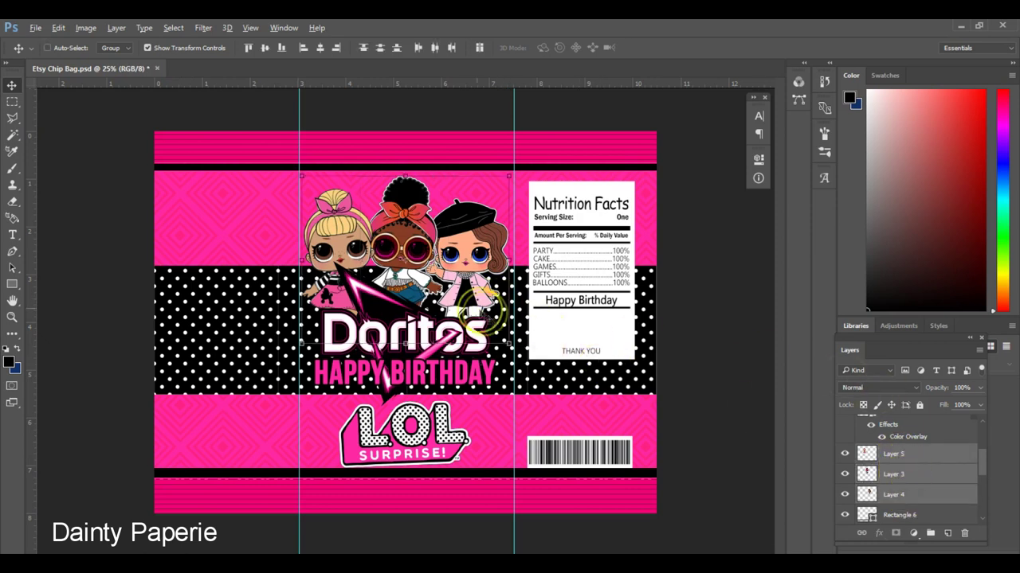
drag(459, 293, 457, 296)
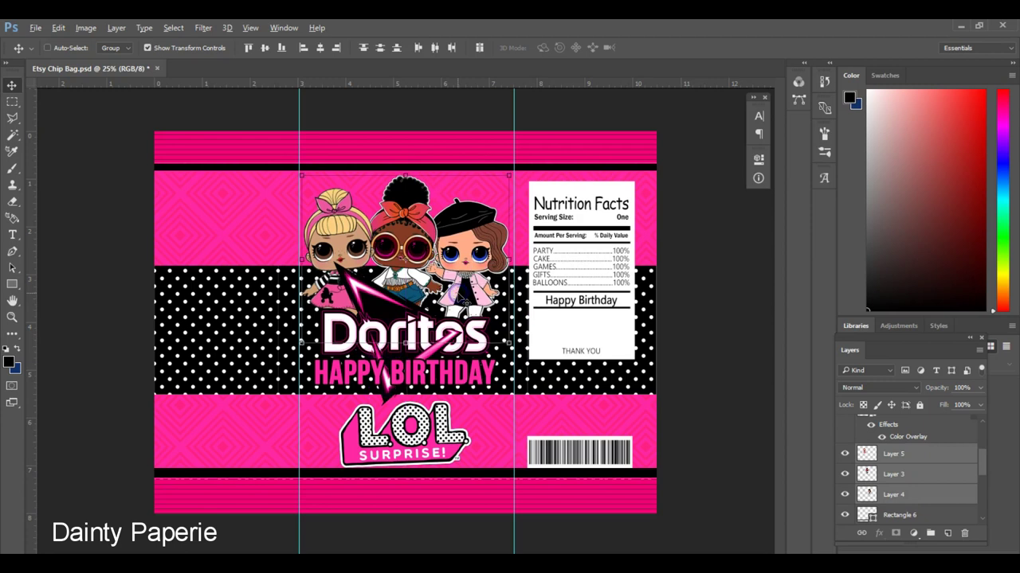
click(436, 394)
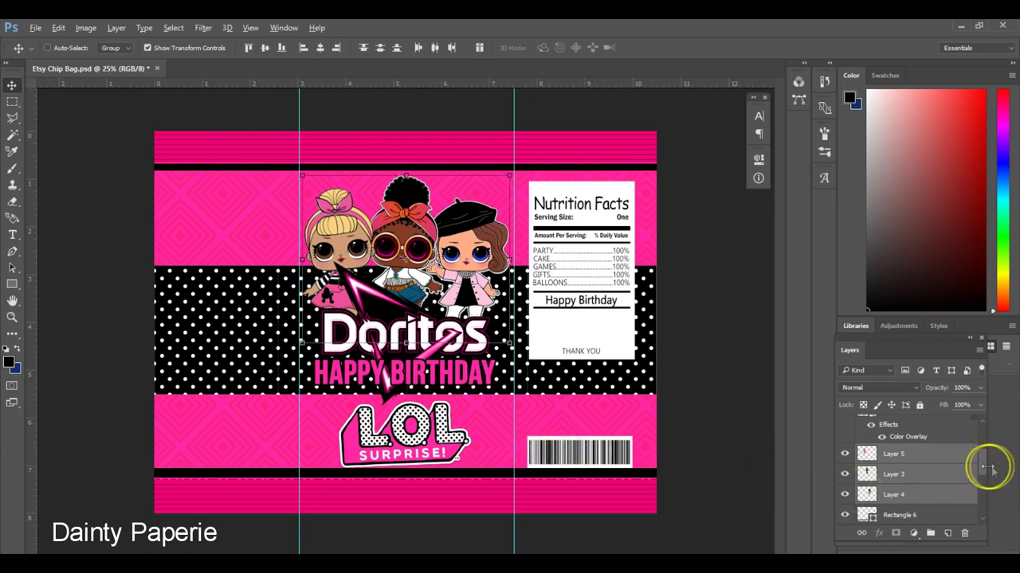
Examine the Nutrition Facts label up close and open its PARTY to BALLOONS list text for editing without altering it.
drag(983, 467, 983, 511)
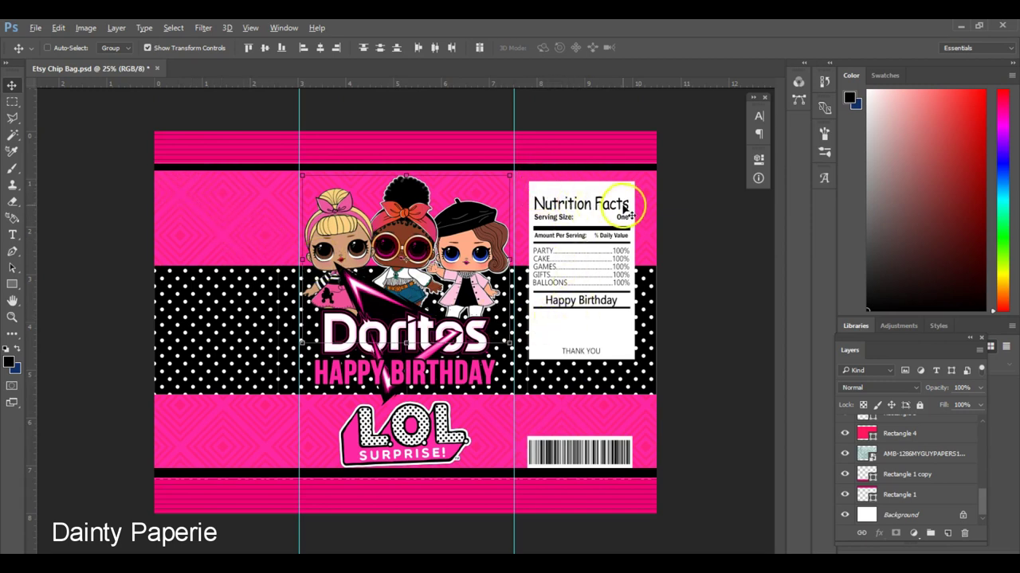
key(ctrl+plus)
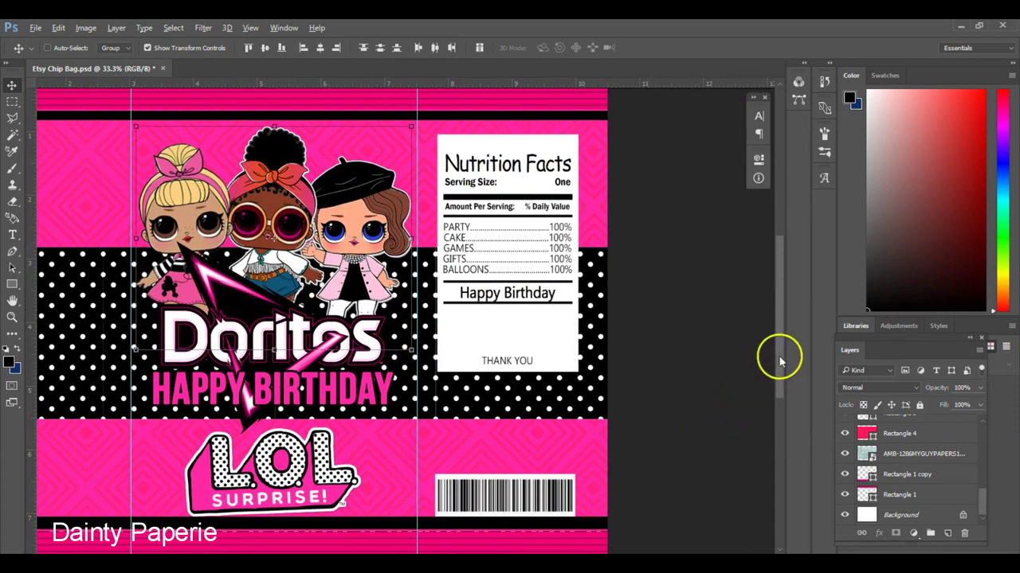
drag(778, 353, 781, 342)
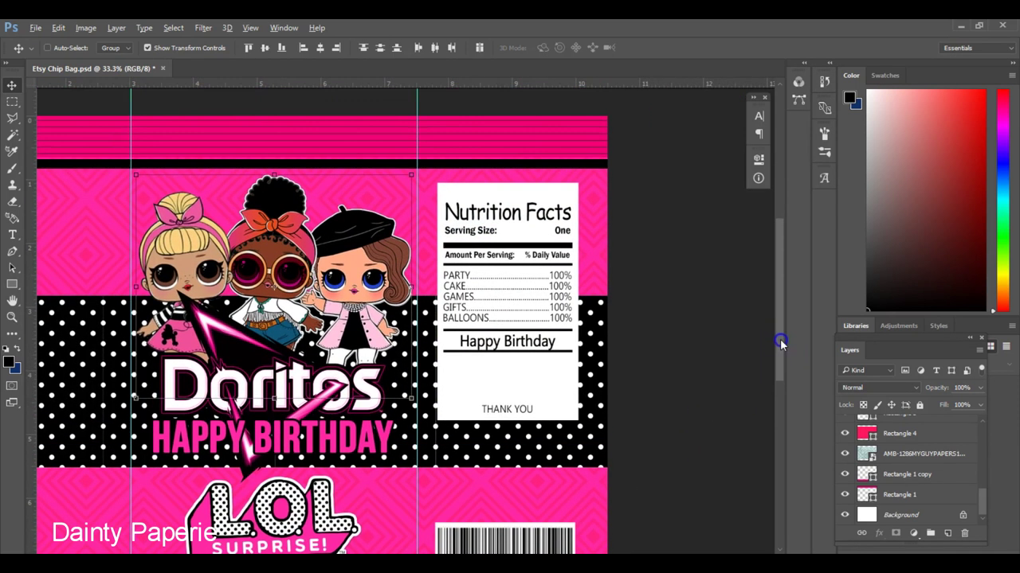
click(13, 233)
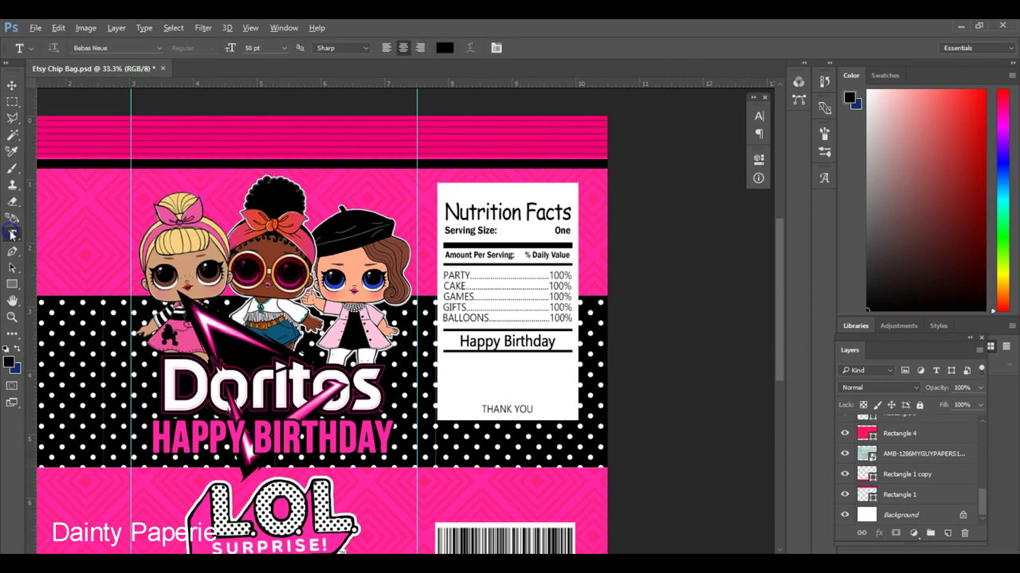
click(485, 296)
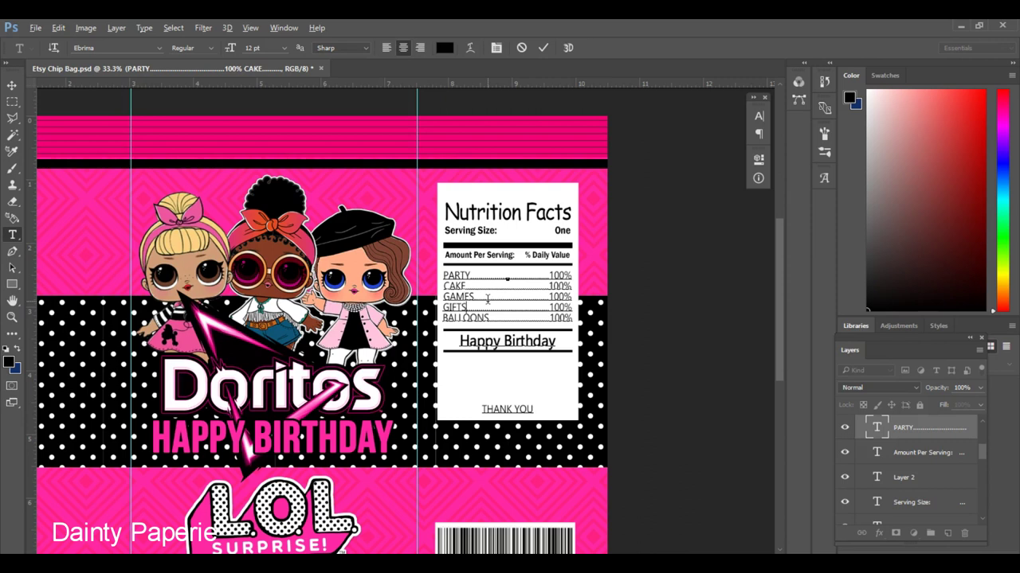
click(10, 85)
key(ctrl+0)
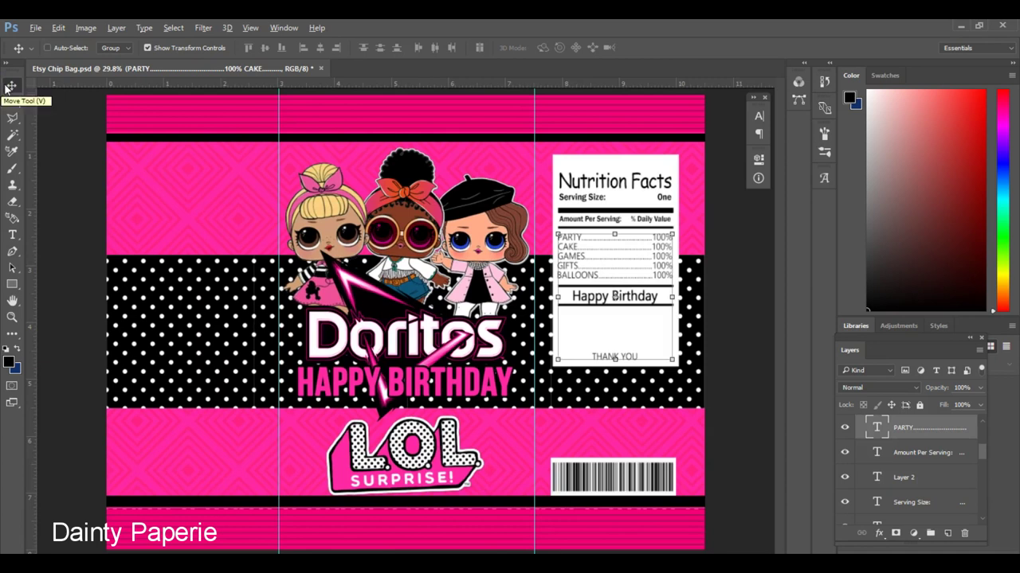
key(ctrl+minus)
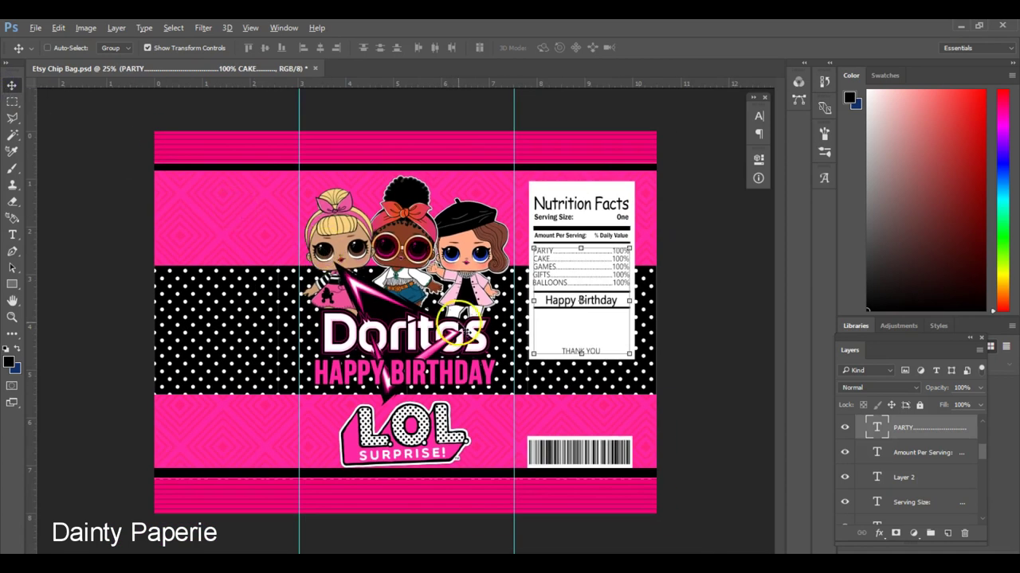
Locate the Nutritional Facts group in the layer stack.
click(547, 354)
click(567, 354)
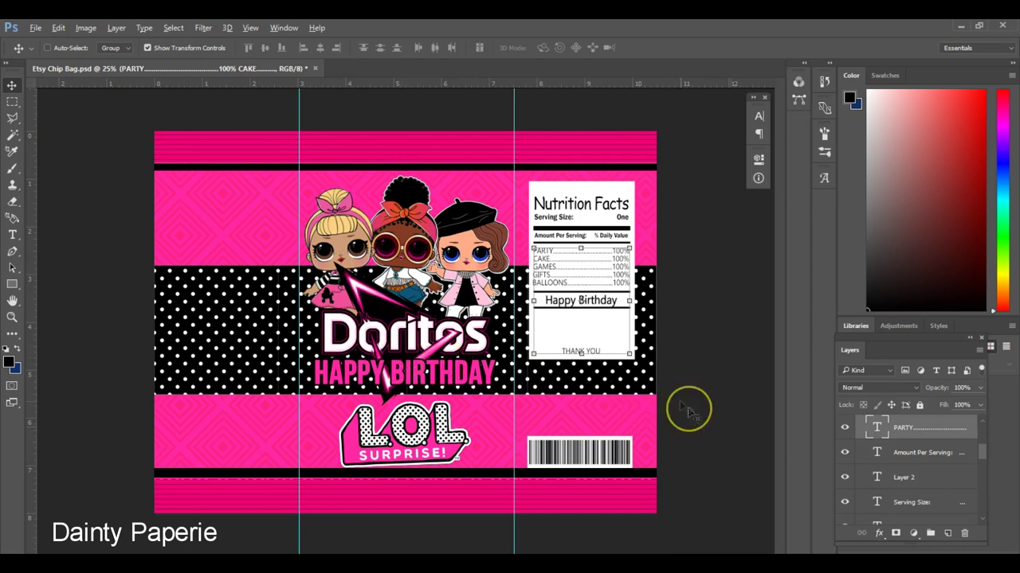
click(981, 454)
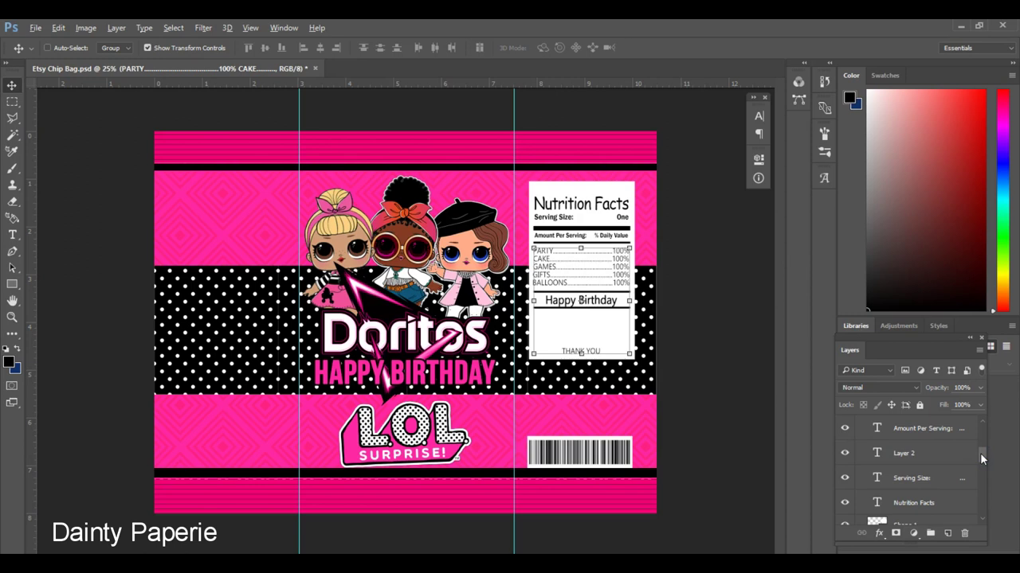
drag(981, 458, 981, 426)
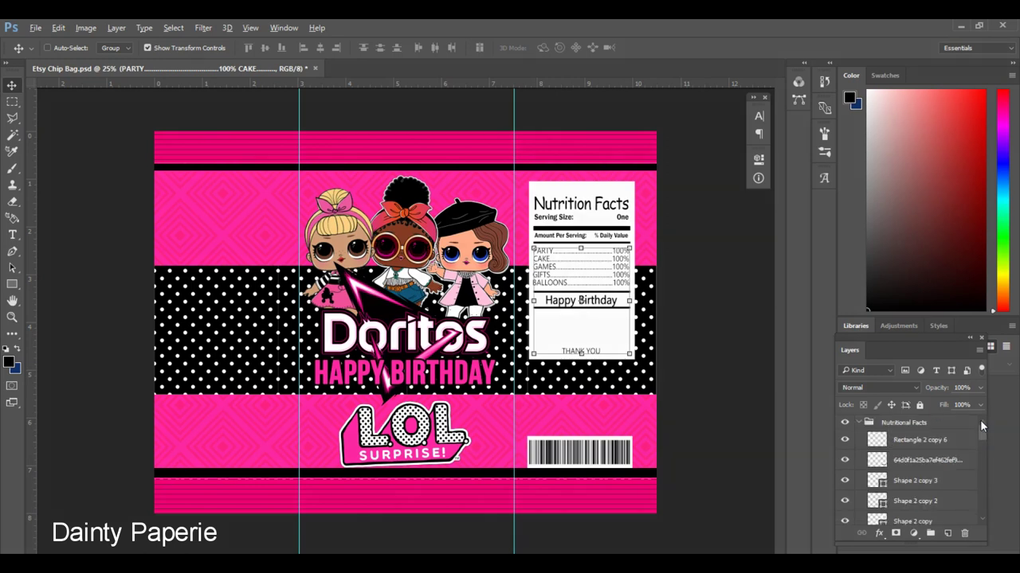